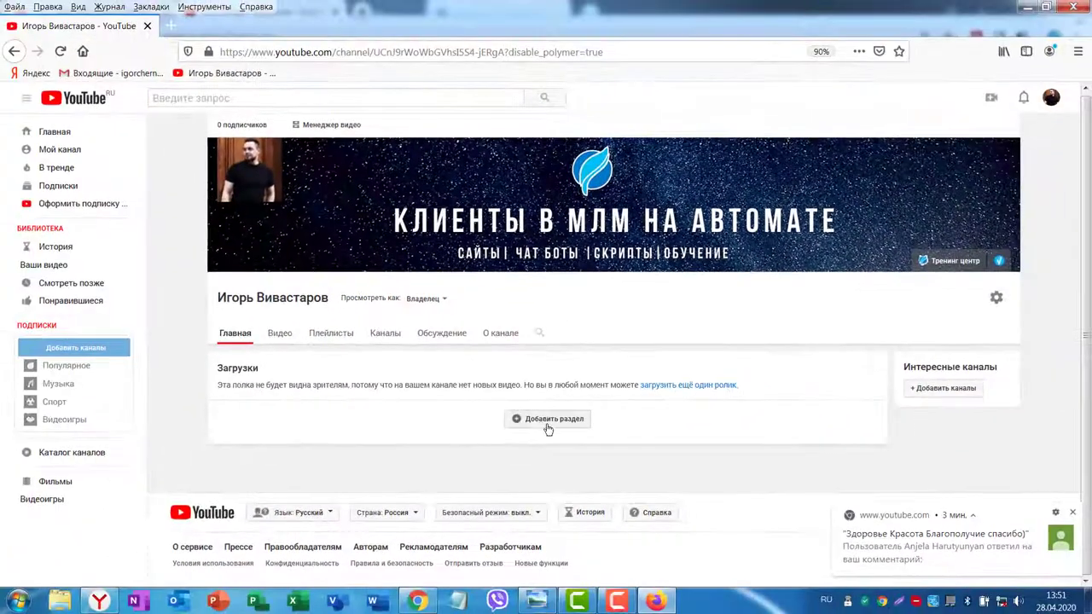
Add a new Home tab section and view its content options, such as popular videos, playlists and channels.
left_click(512, 407)
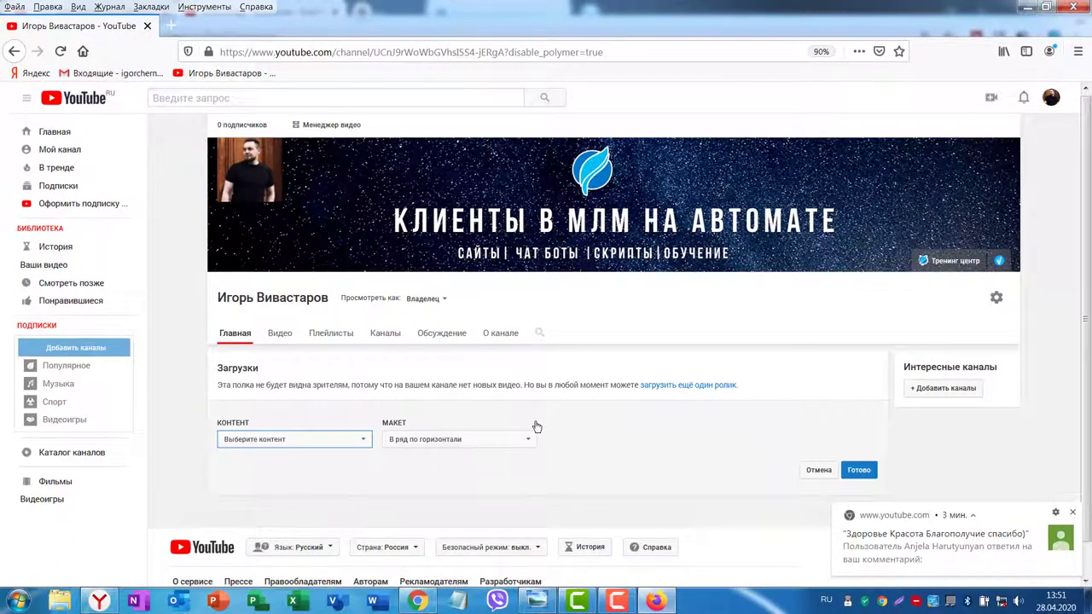
left_click(362, 439)
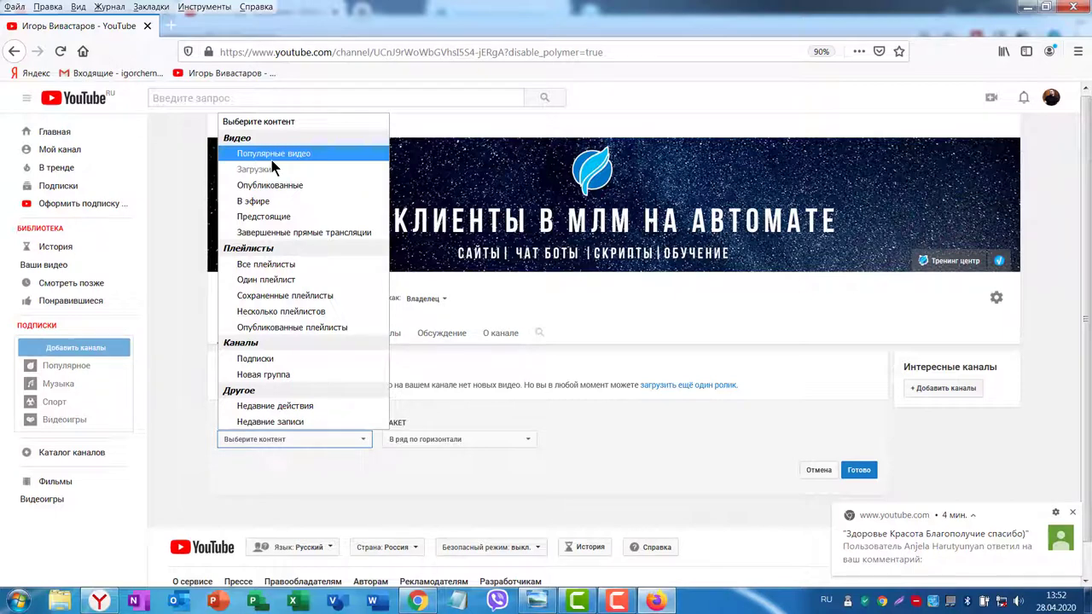
left_click(99, 601)
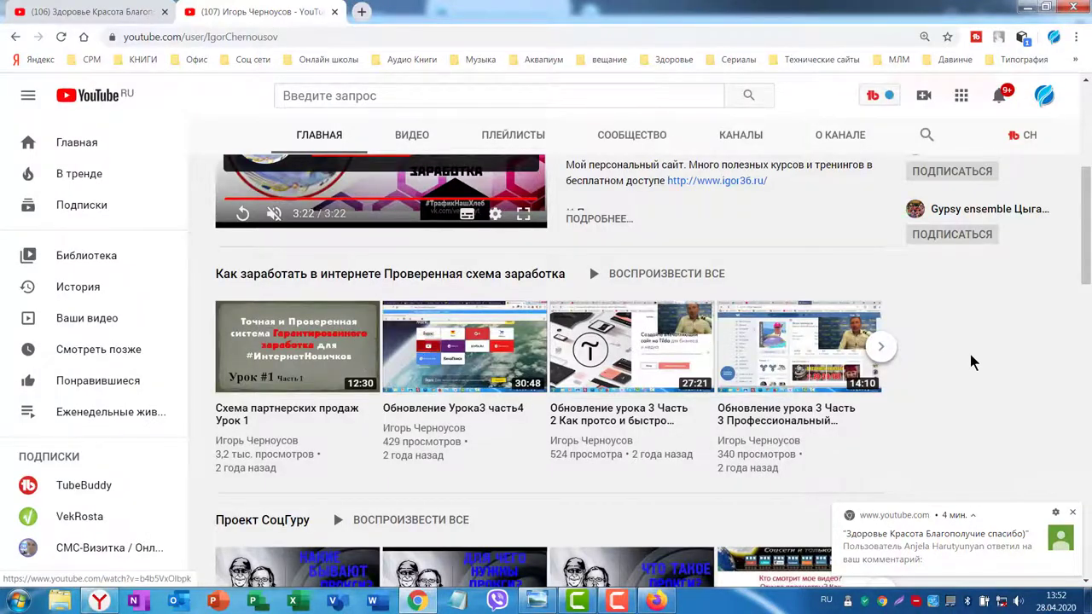
Scroll through the other channel's playlist sections, such as webinars and Viber mailings.
scroll(744, 369, "down", 1)
scroll(767, 384, "down", 3)
scroll(840, 418, "down", 3)
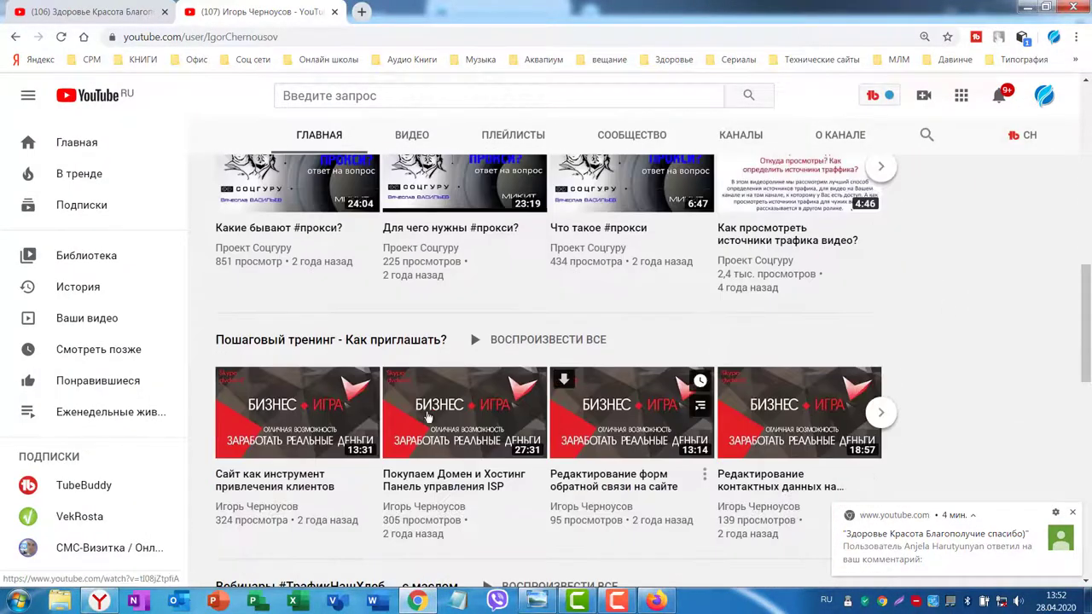
scroll(333, 409, "down", 3)
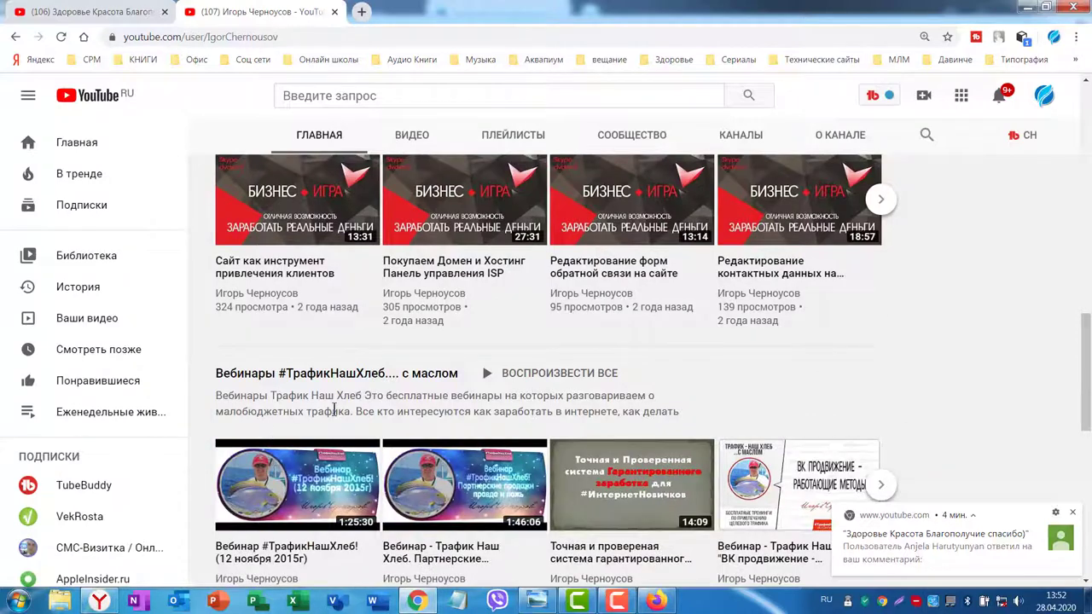
scroll(700, 426, "down", 3)
Back on the own channel, review the section content choices and close them without choosing.
key("alt+Tab")
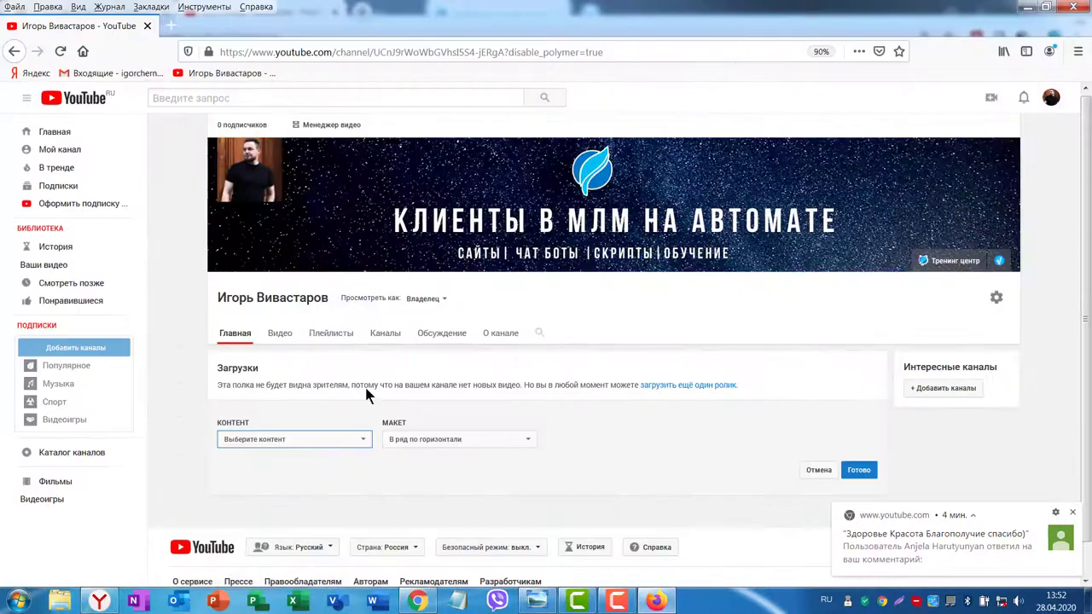
left_click(360, 439)
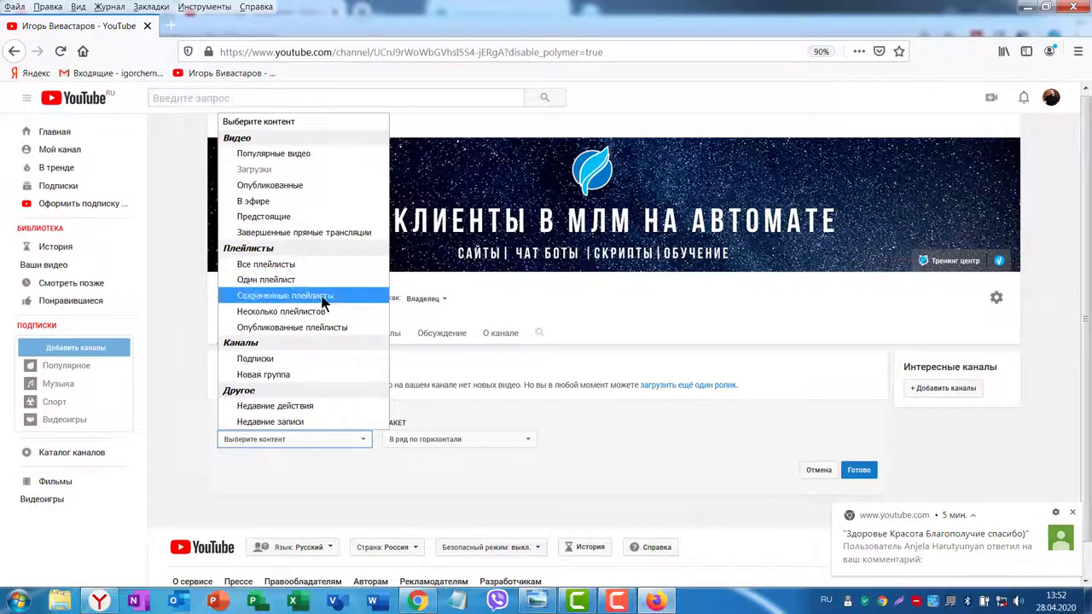
left_click(620, 319)
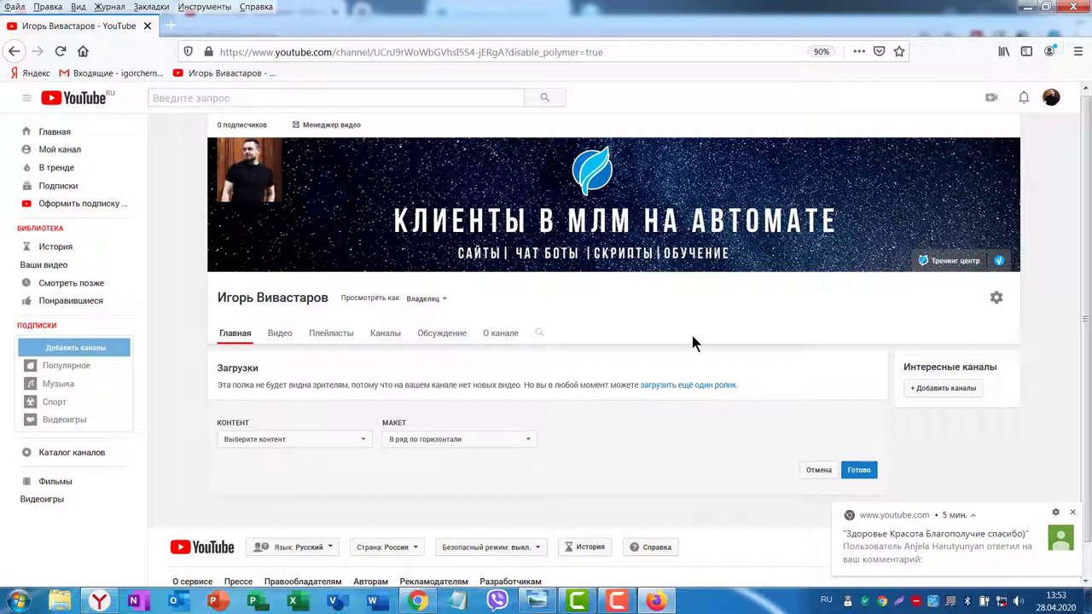
left_click(417, 600)
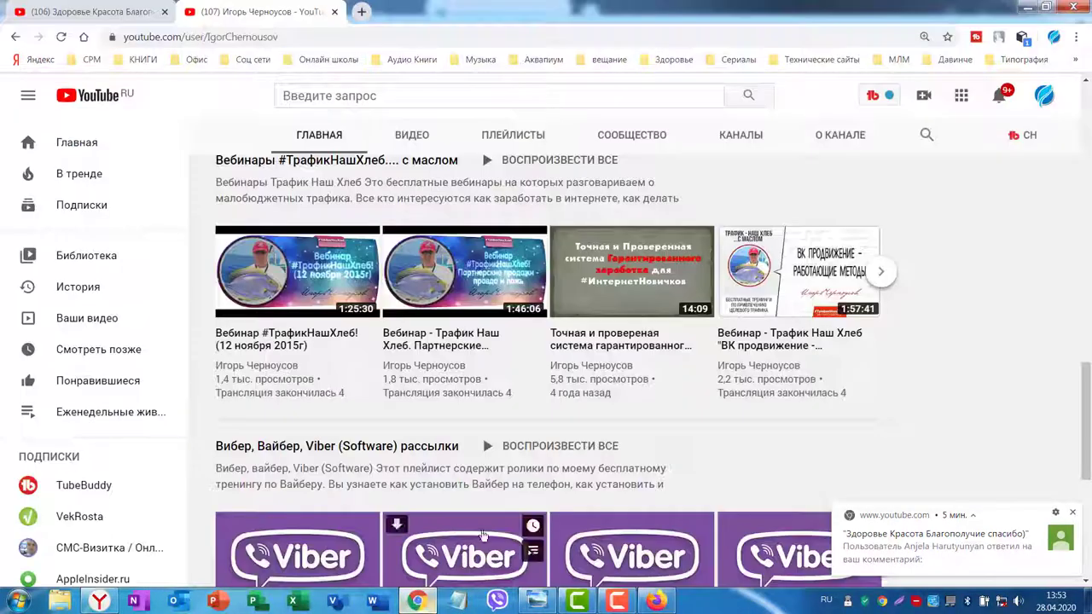
Open YouTube Studio for the Здоровье Красота Благополучие channel.
left_click(106, 18)
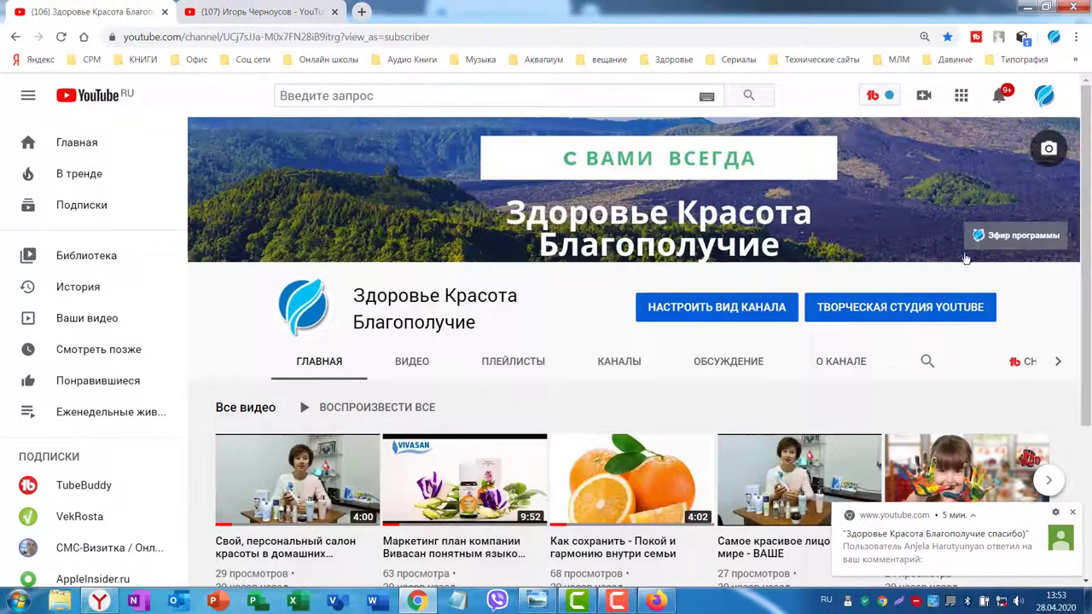
scroll(970, 188, "down", 1)
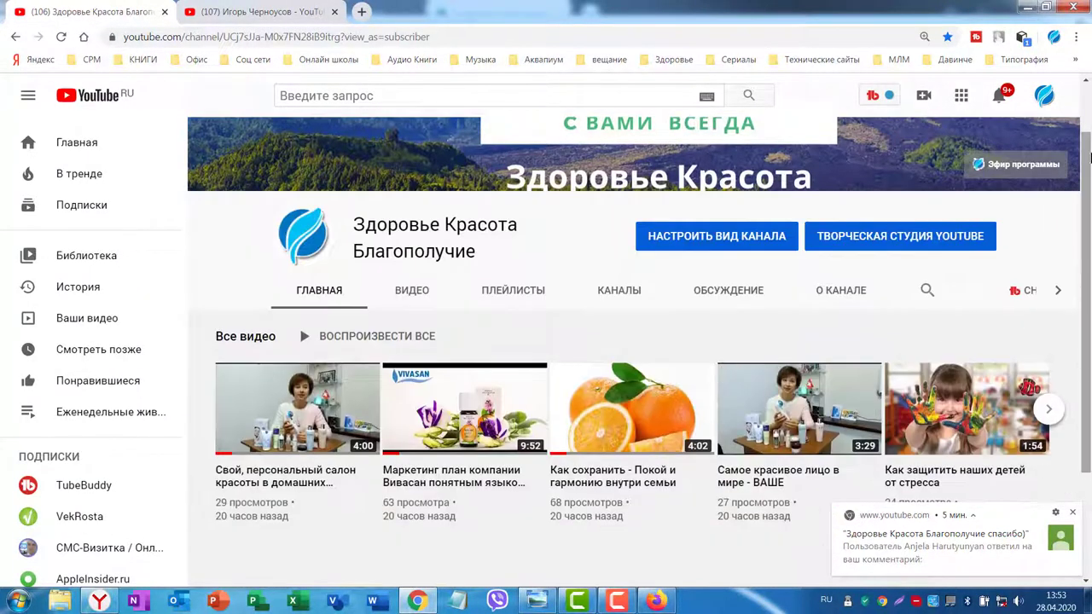
left_click(302, 12)
left_click(1040, 95)
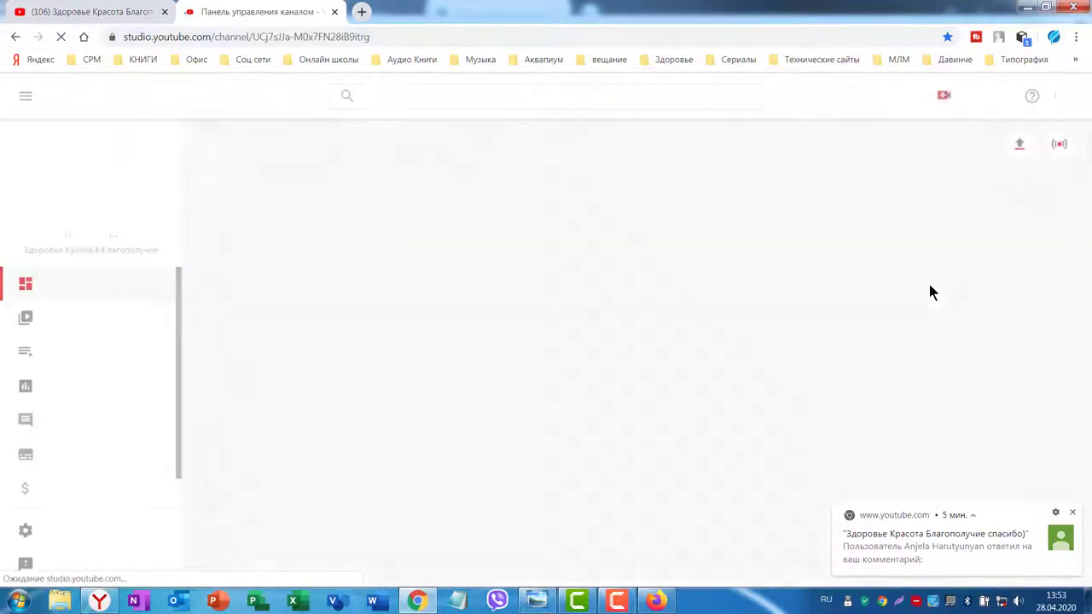
scroll(979, 305, "down", 2)
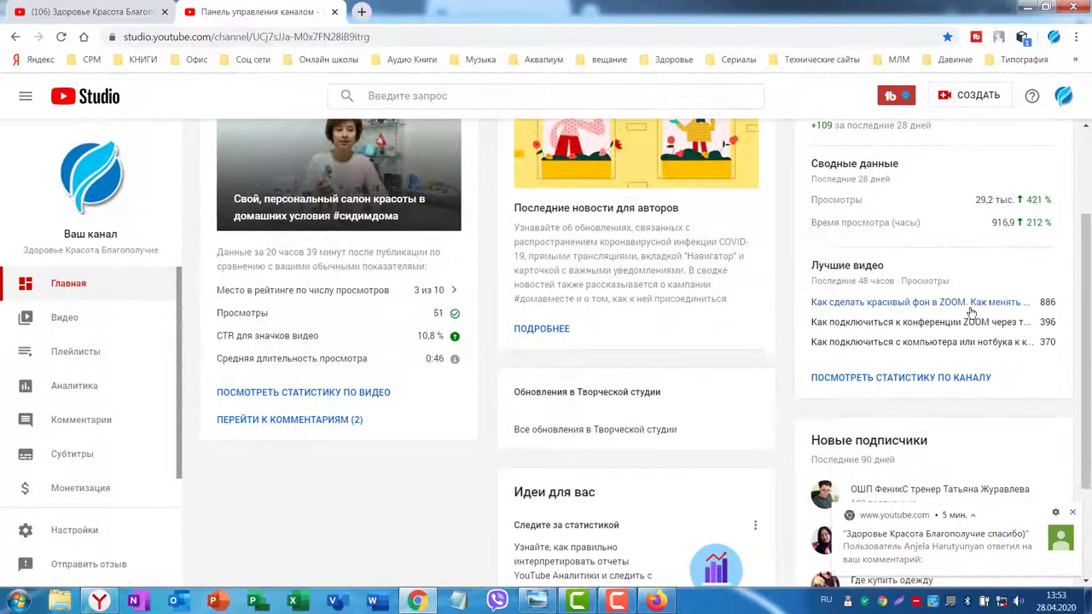
scroll(981, 292, "up", 2)
scroll(970, 295, "down", 1)
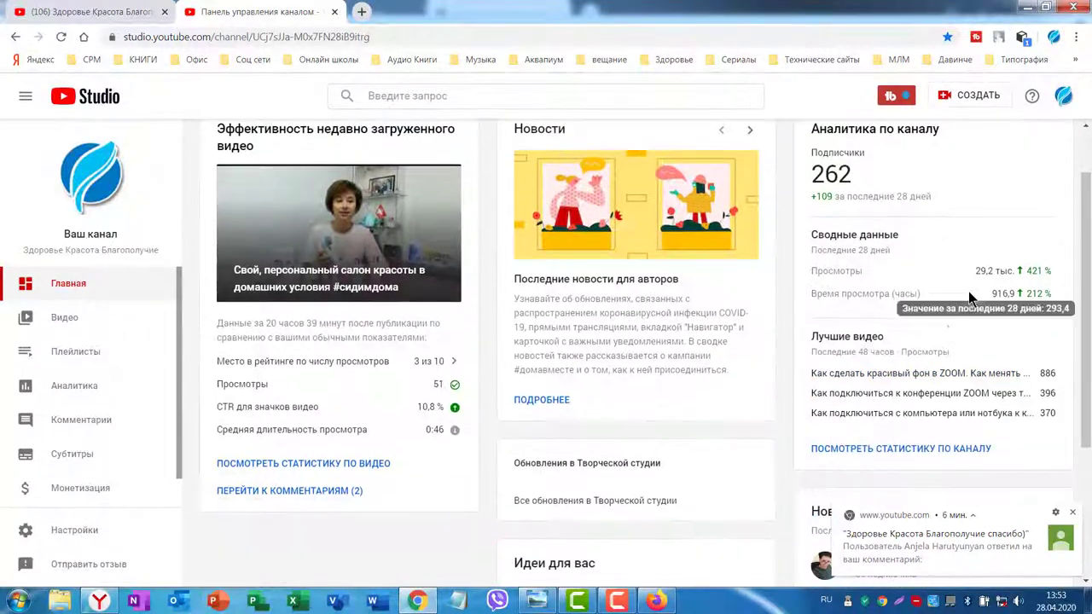
scroll(972, 300, "down", 3)
scroll(969, 295, "up", 4)
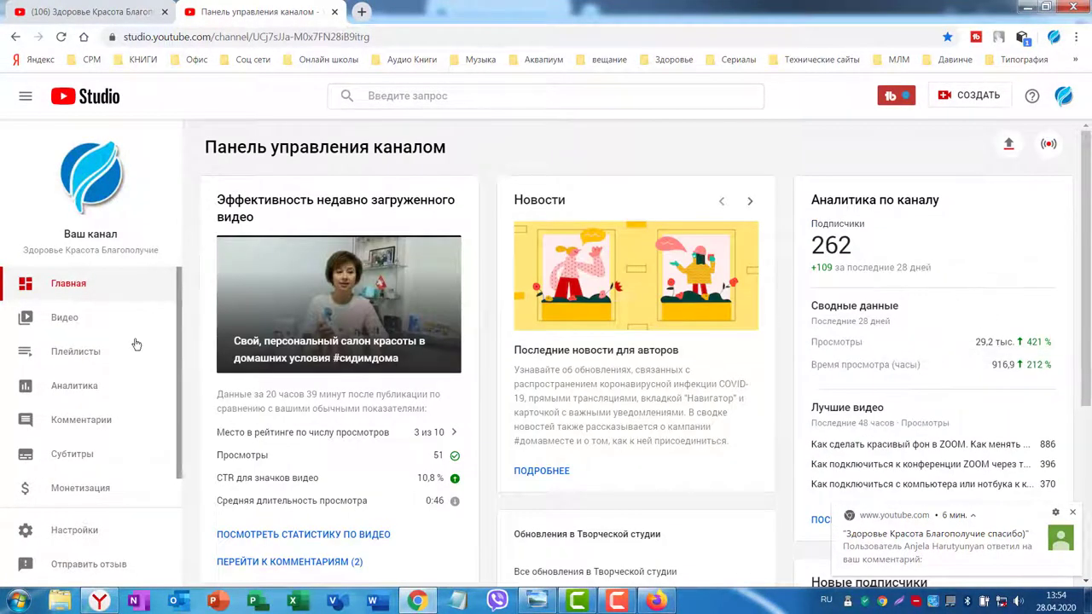
Look over the channel's live streams and uploads, then return to its main page.
left_click(49, 324)
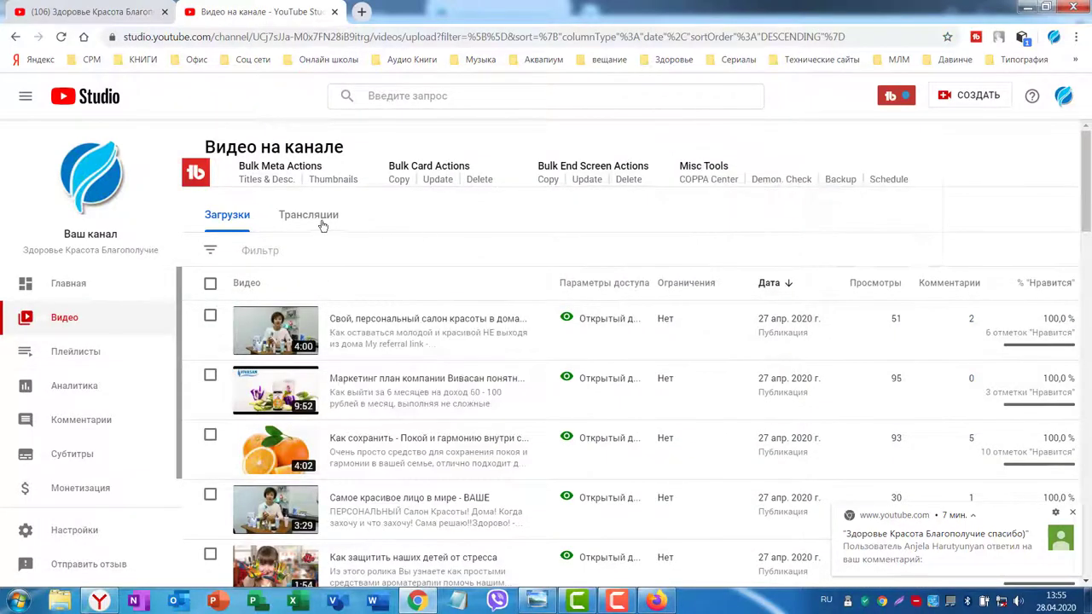
left_click(309, 216)
scroll(476, 325, "down", 1)
scroll(477, 325, "down", 10)
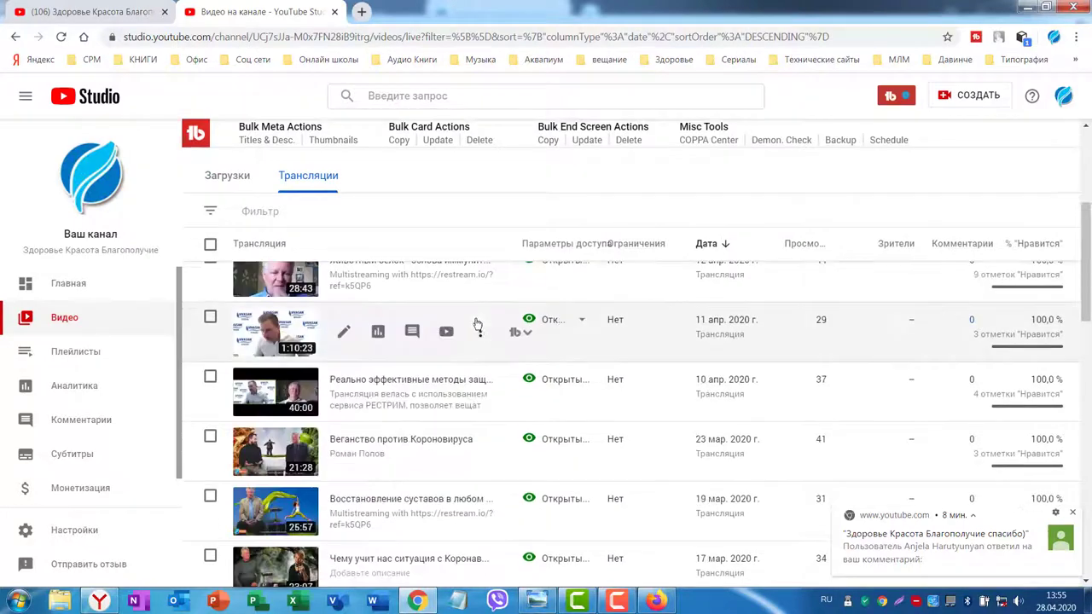
left_click(221, 175)
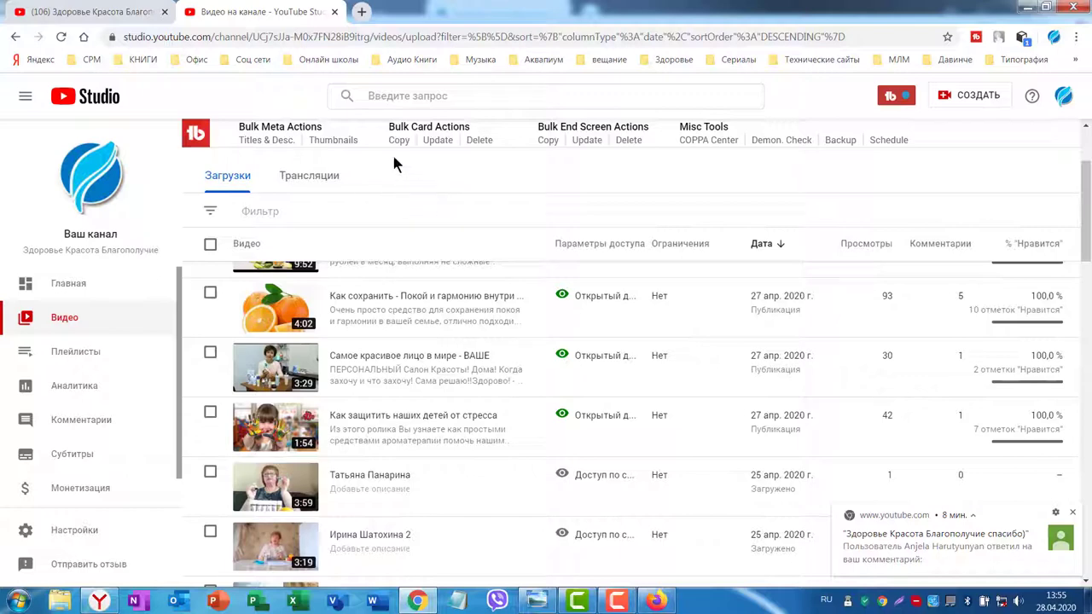
key("ctrl+shift+Tab")
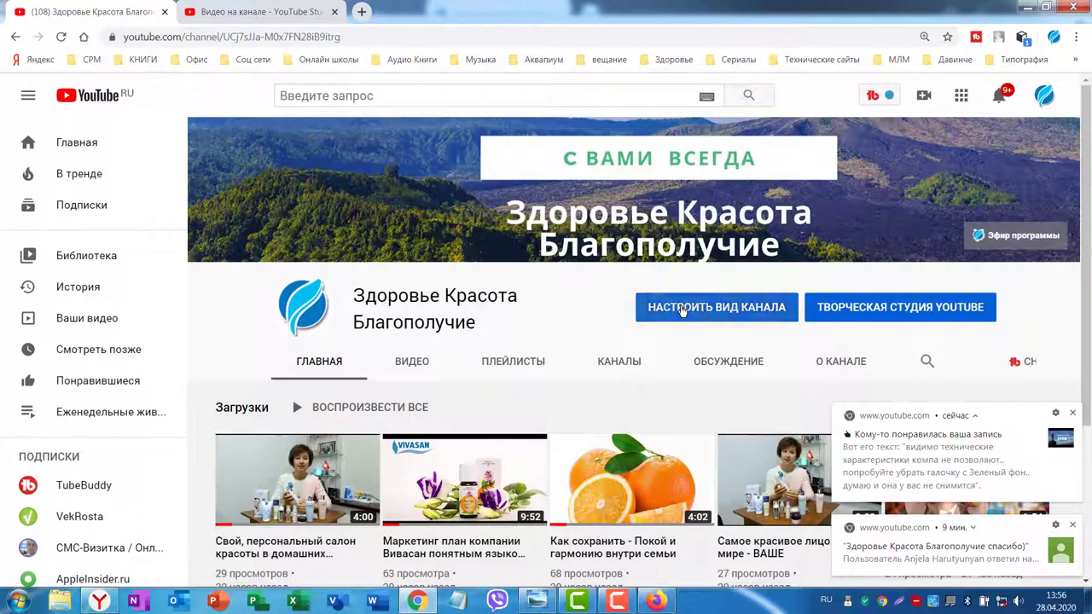
Start a new playlist from the customisation view's Playlists tab, keeping the Windows colour scheme.
left_click(682, 308)
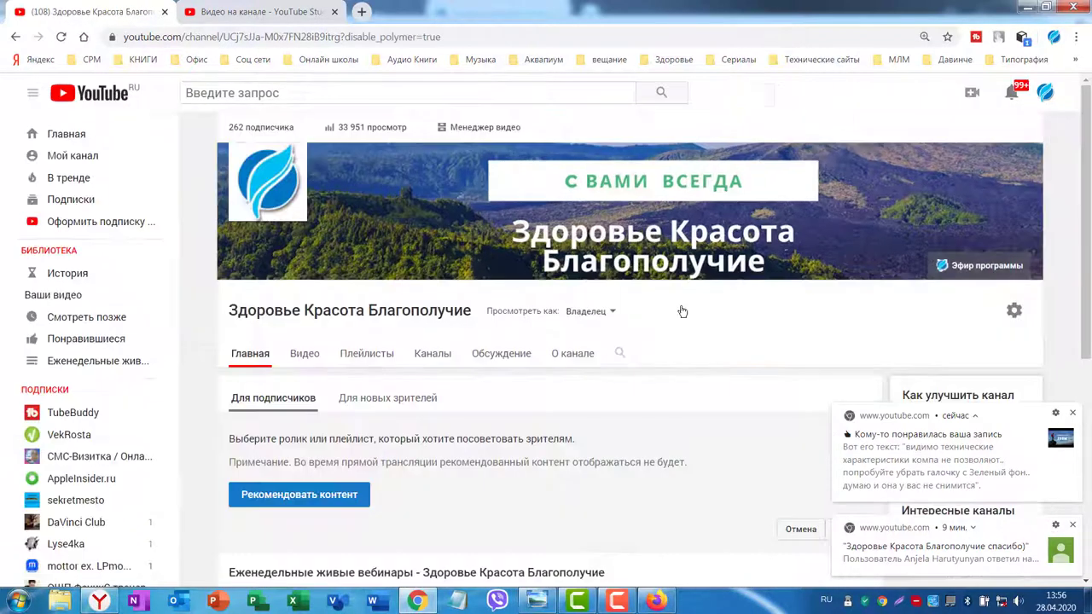
scroll(764, 311, "down", 1)
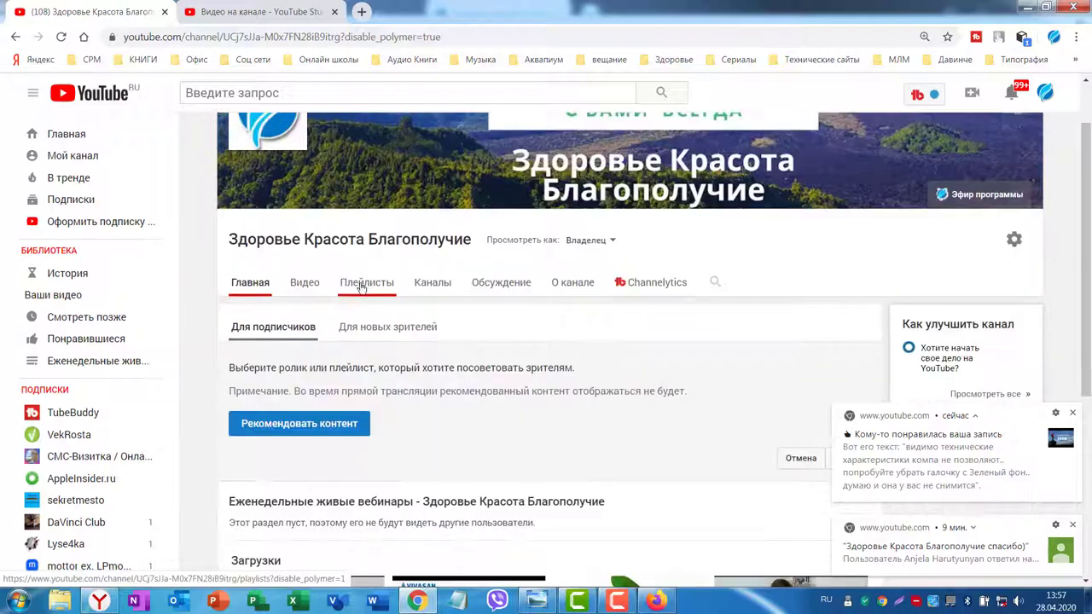
scroll(582, 418, "up", 1)
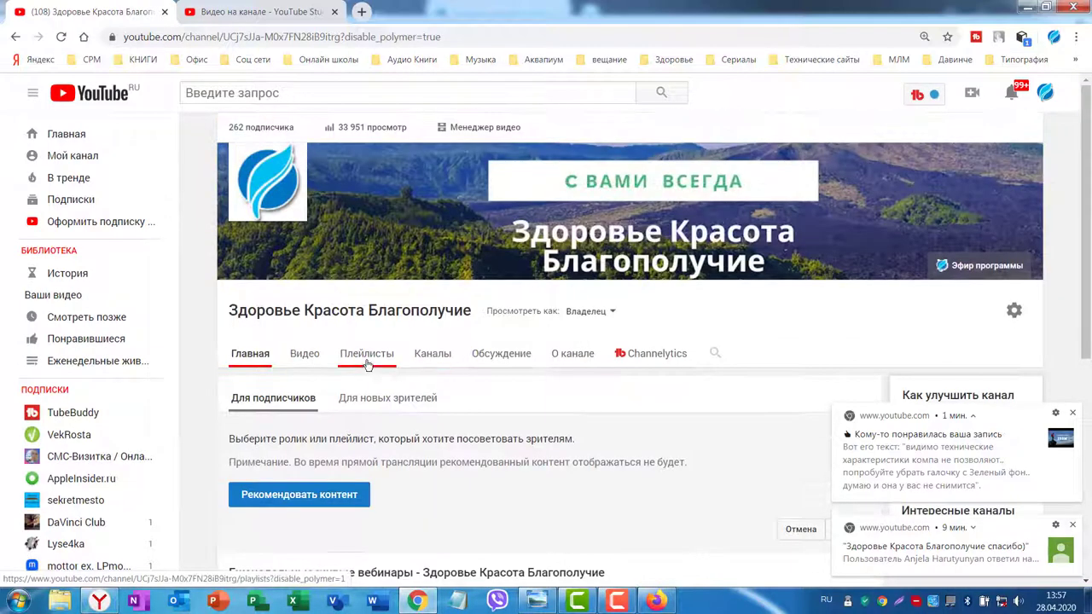
left_click(366, 355)
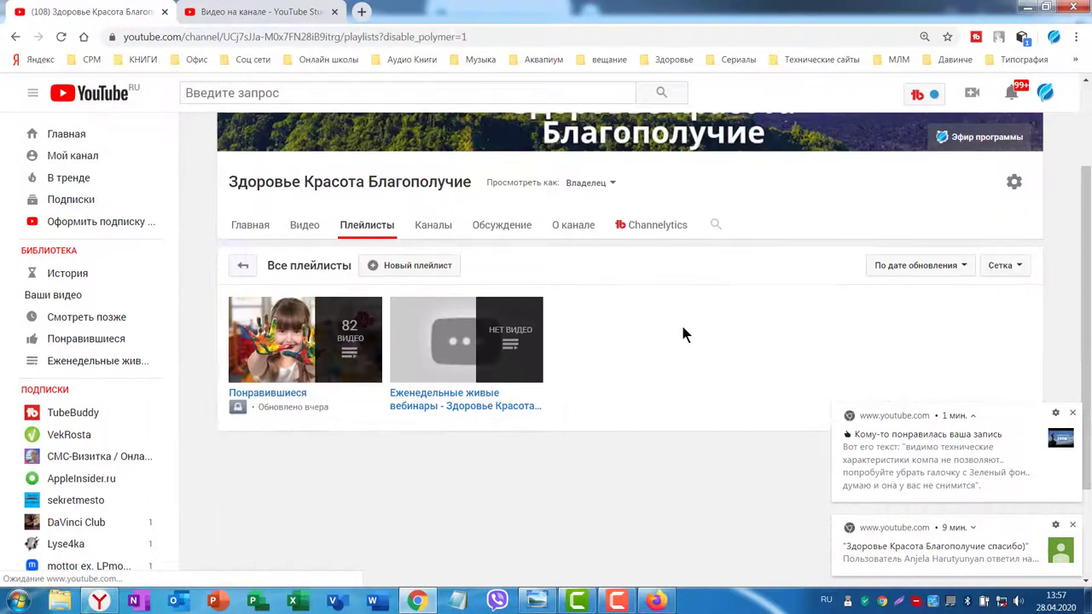
left_click(402, 269)
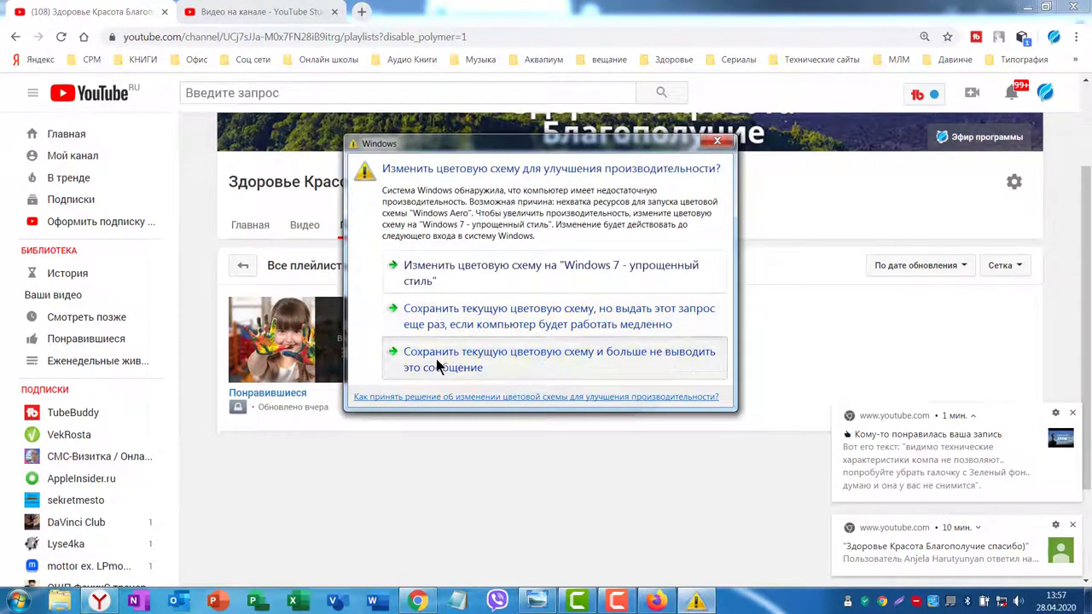
left_click(436, 358)
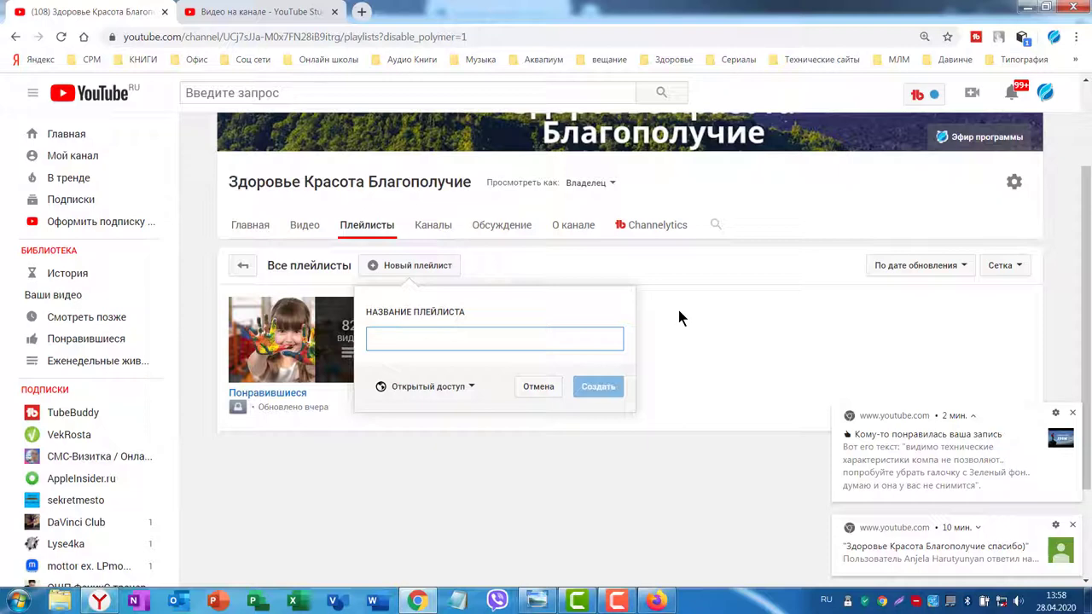
scroll(787, 294, "up", 1)
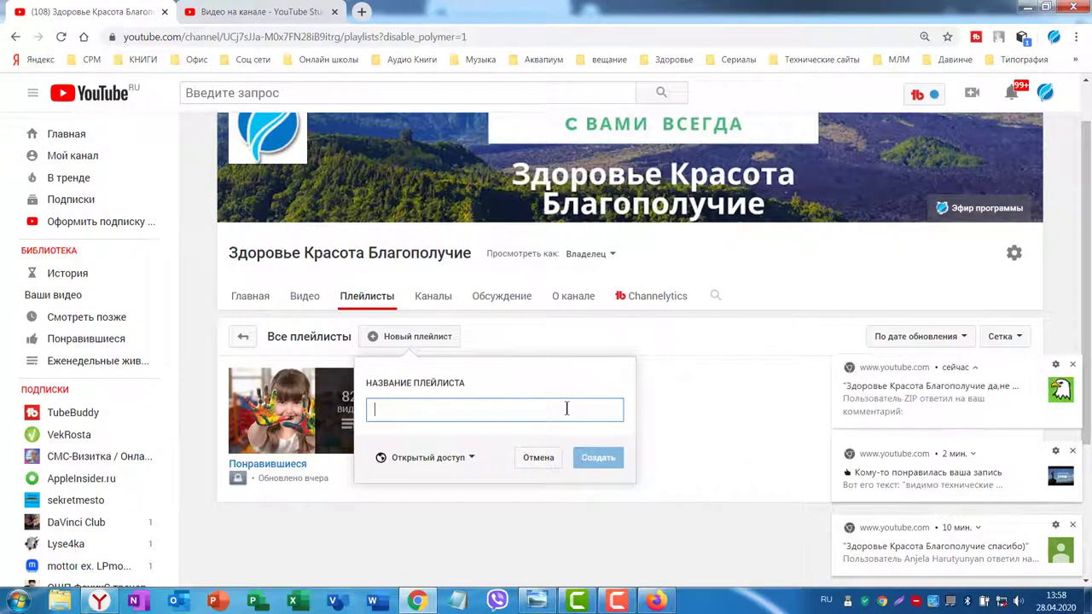
Search YouTube for 'zoom как пользоваться' and browse the results.
left_click(239, 12)
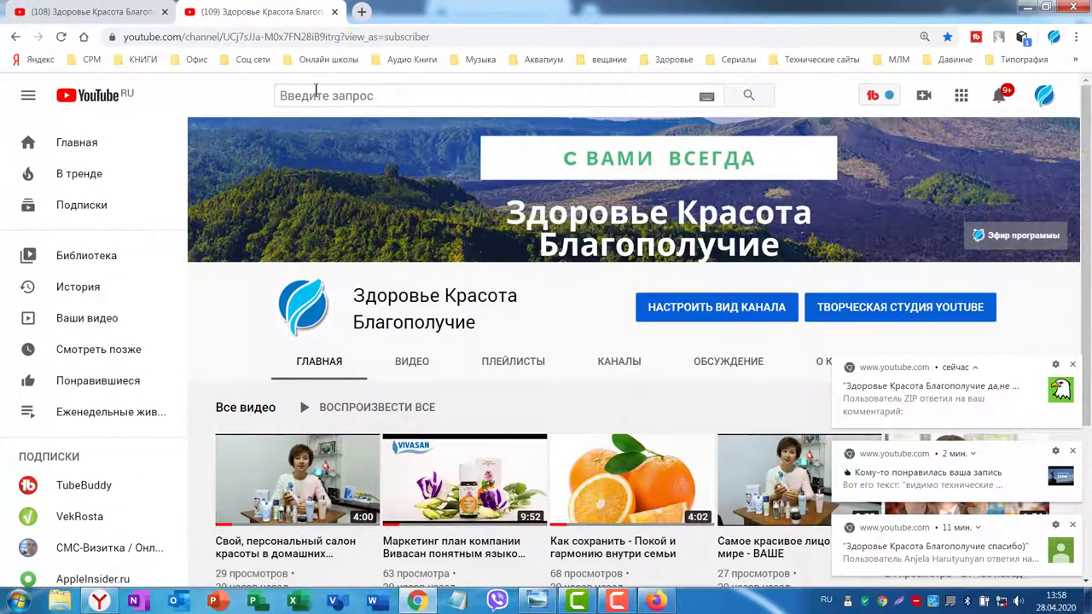
left_click(300, 94)
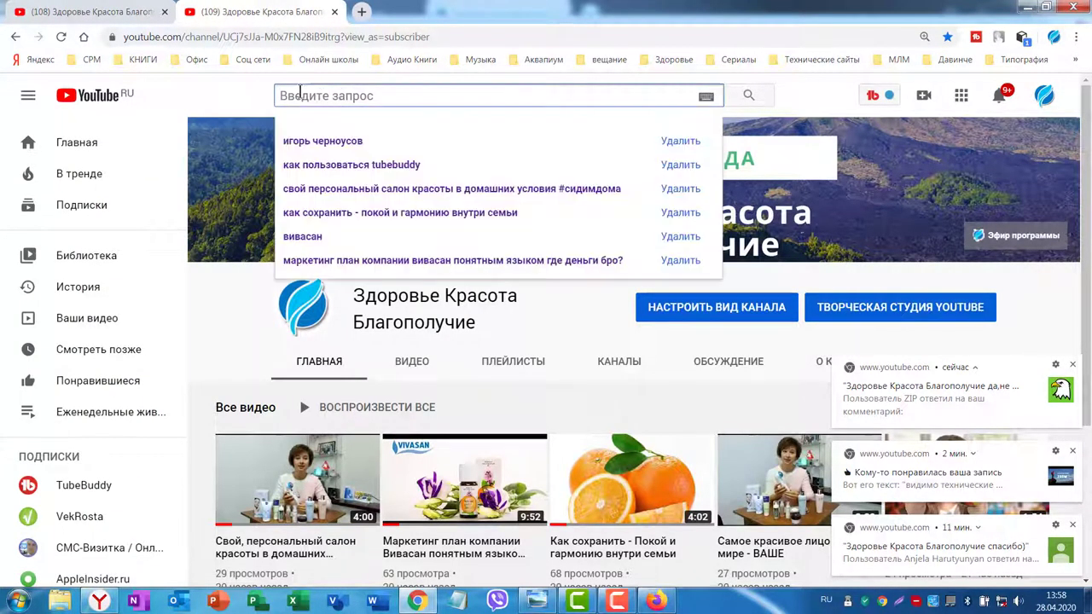
key("alt+shift")
type("zoom")
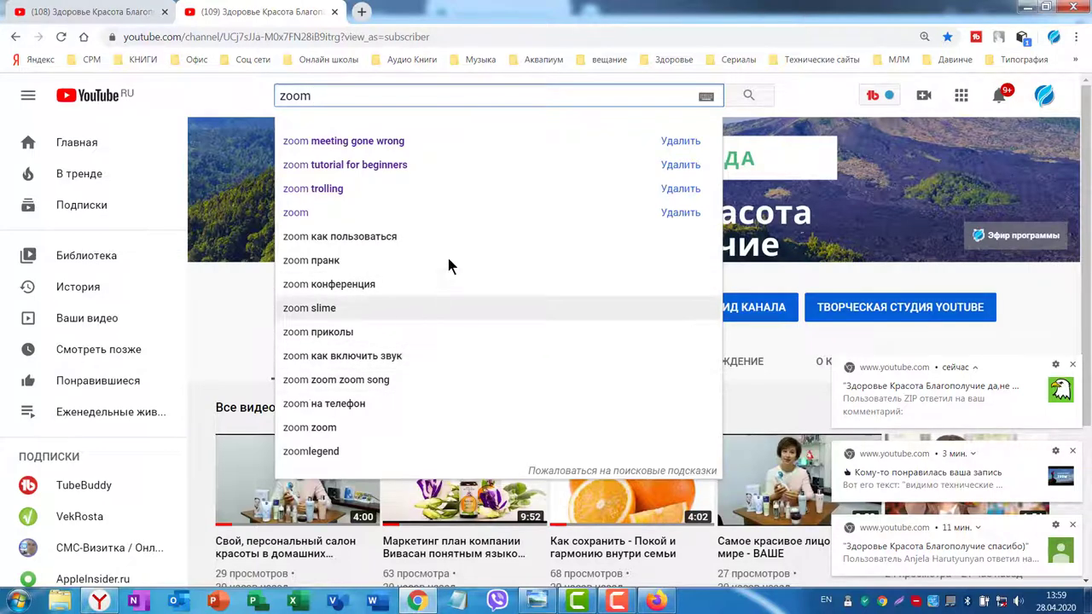
left_click(399, 236)
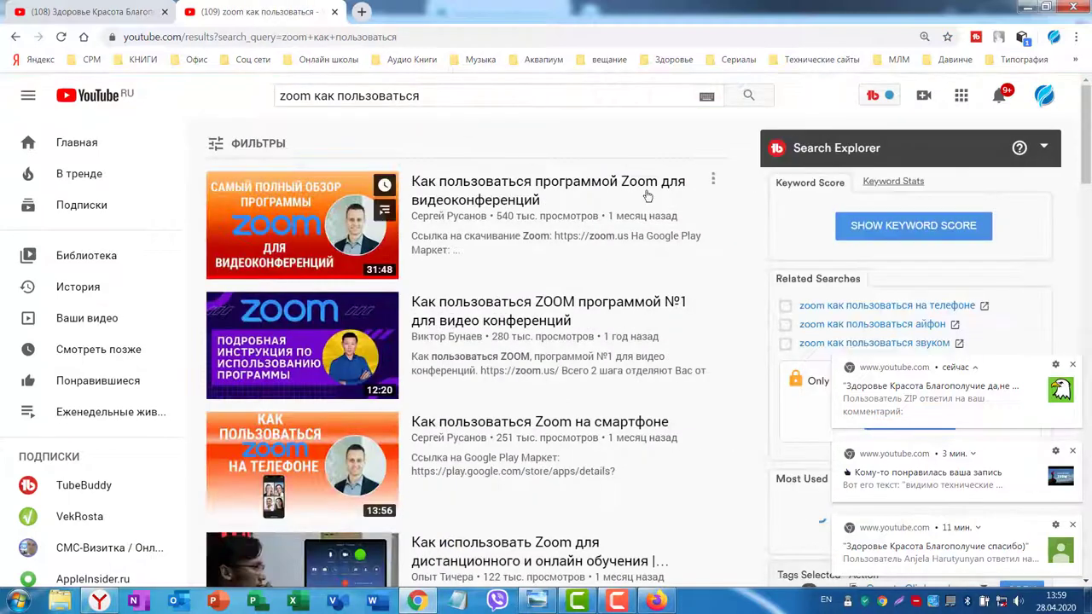
mouse_move(570, 237)
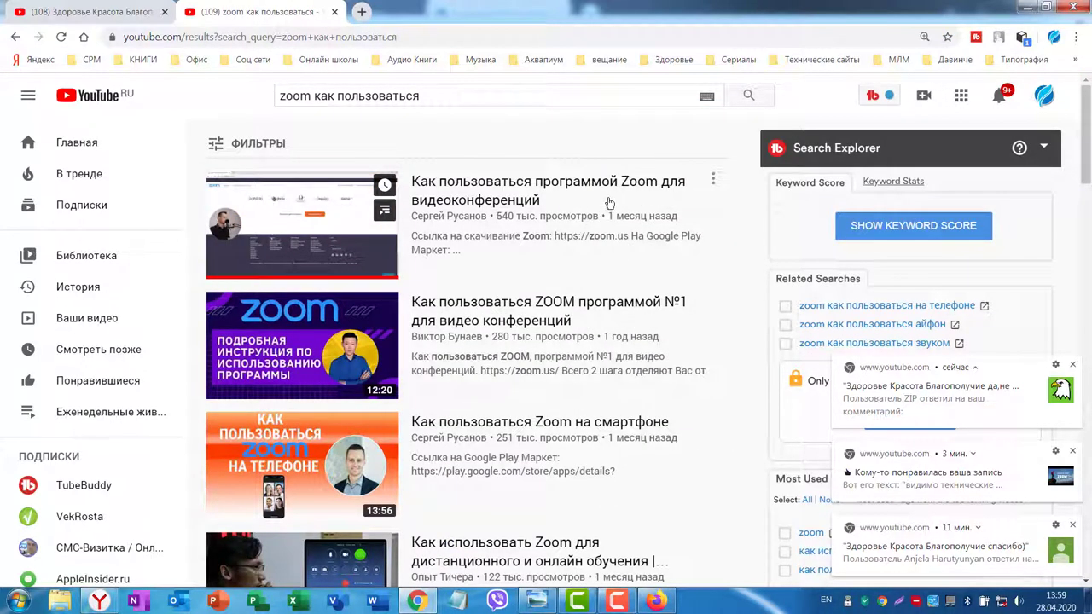
scroll(621, 209, "down", 5)
scroll(635, 212, "down", 20)
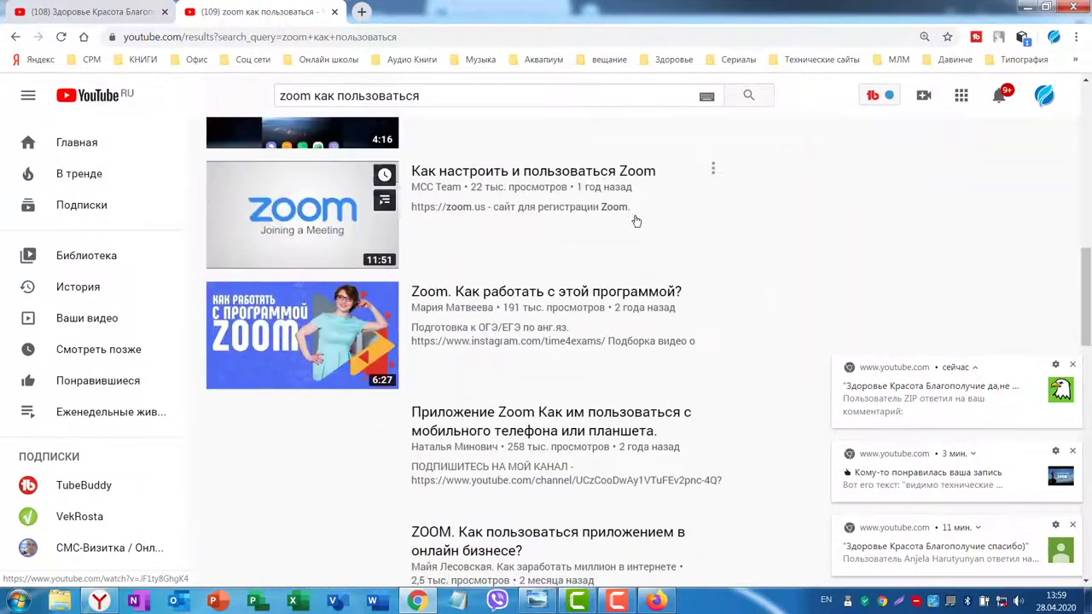
scroll(597, 205, "up", 20)
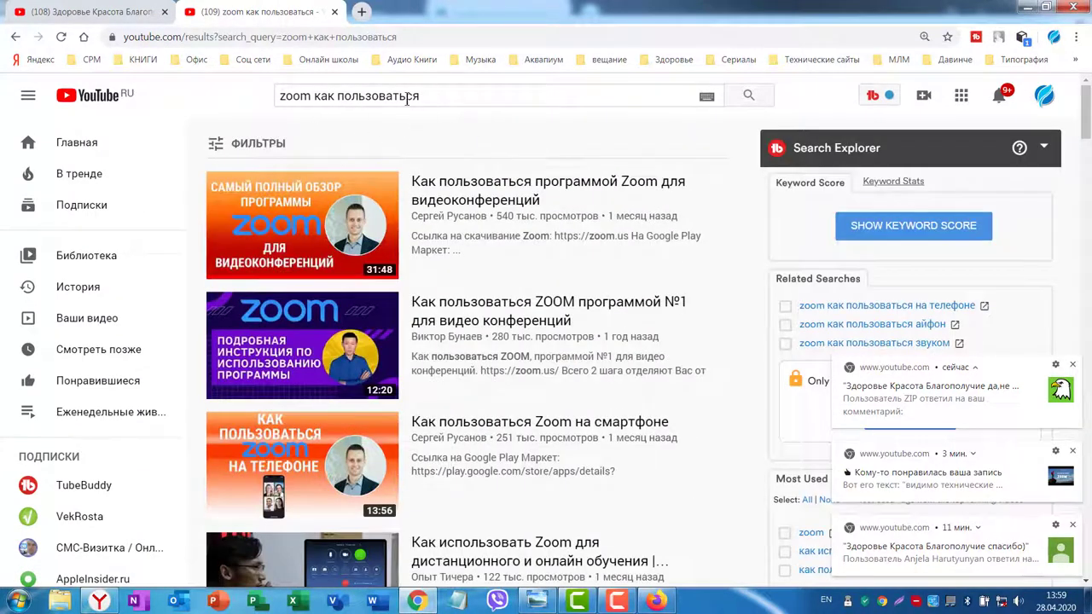
Copy the 'zoom как пользоваться' search query for the playlist name.
left_click_drag(430, 95, 263, 100)
key("ctrl+c")
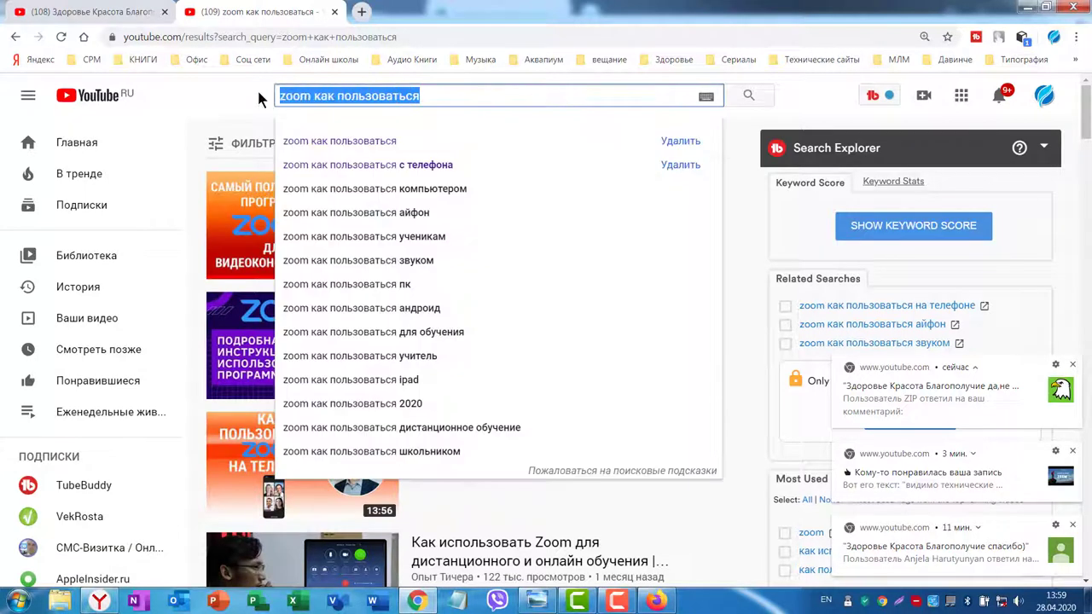
right_click(357, 97)
left_click(401, 121)
key("ctrl+Page_Up")
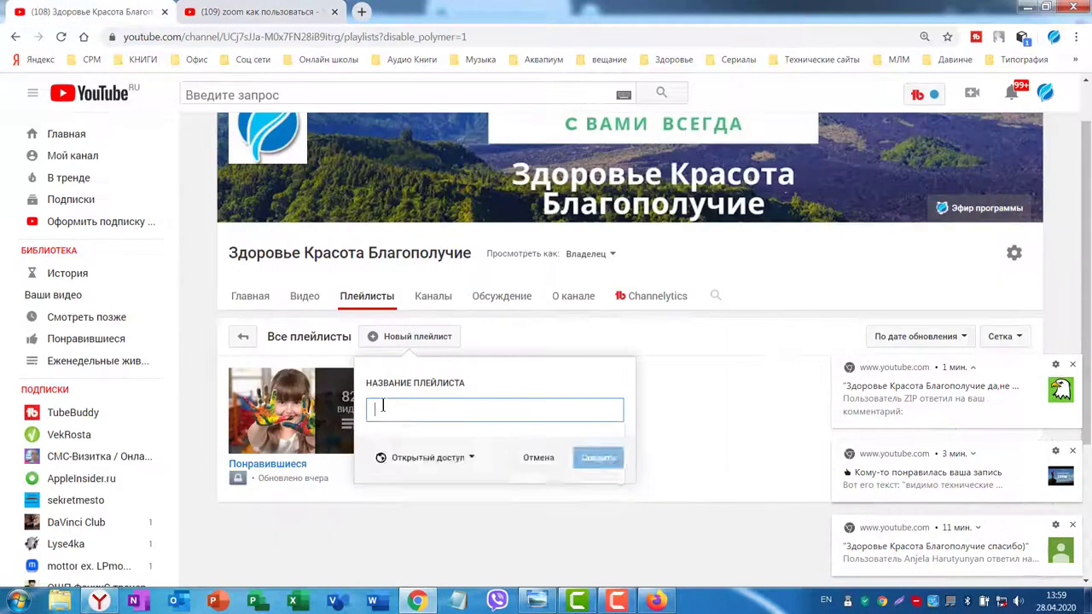
Name the new public playlist 'Как пользоваться zoom, понятным языком' and create it.
left_click(381, 407)
key("ctrl+v")
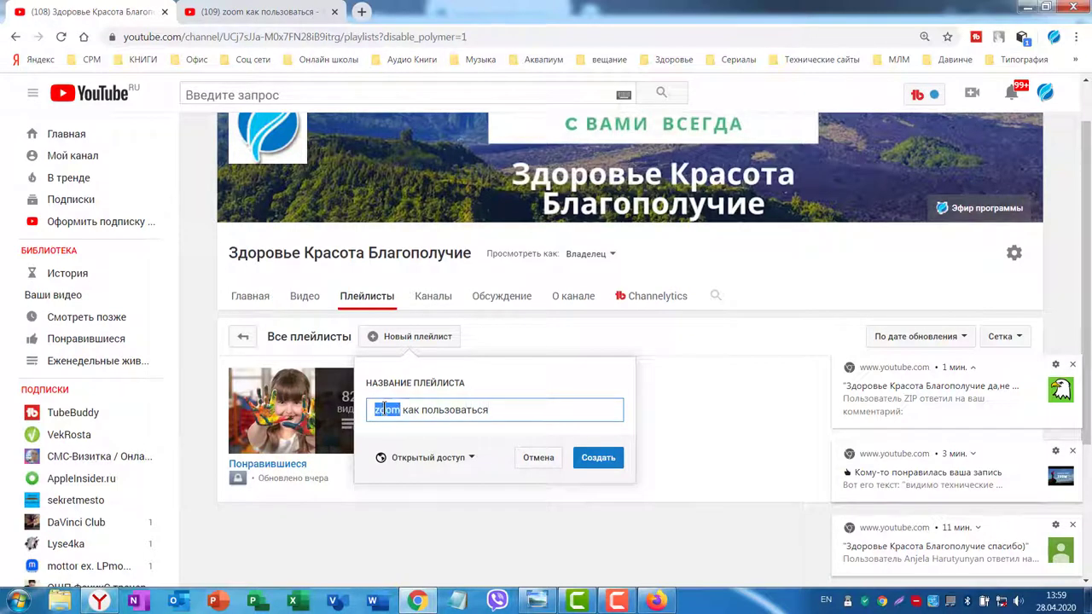
right_click(385, 410)
left_click(429, 214)
left_click(504, 412)
type("zoom")
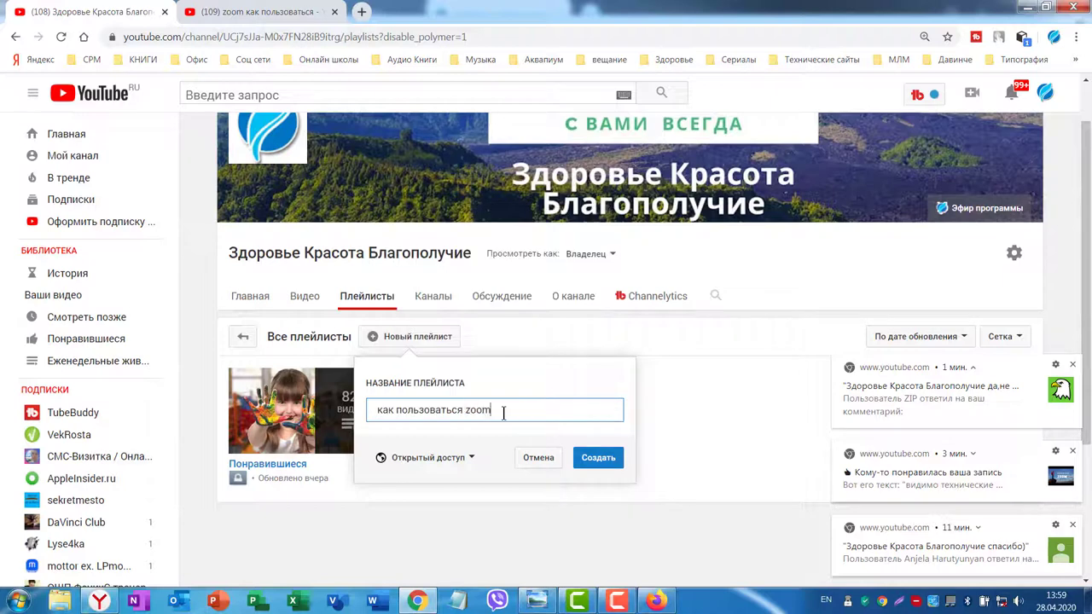
type("? gjyzns")
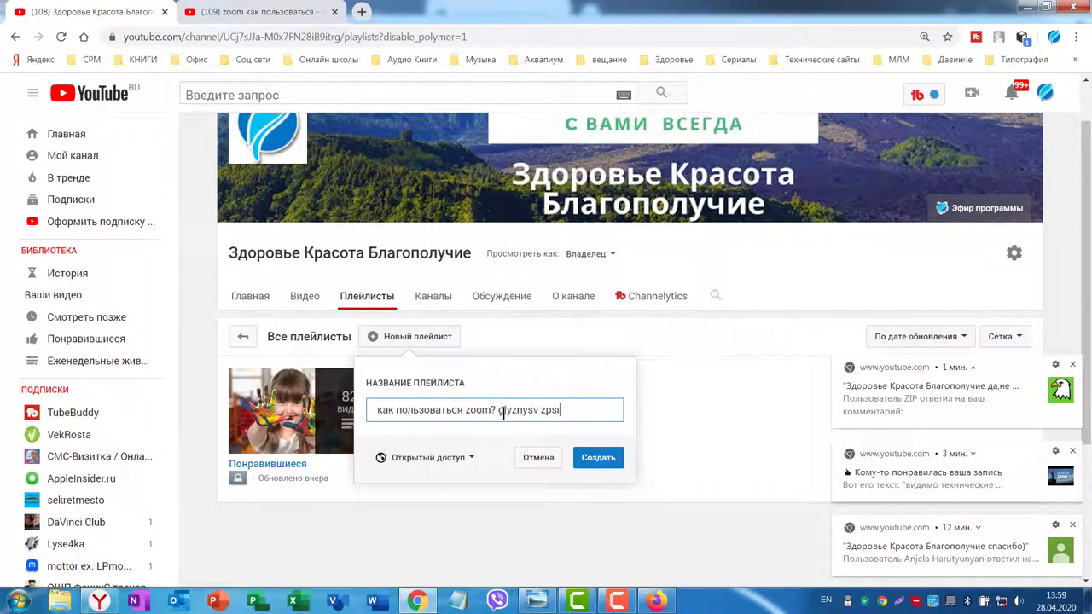
key("Pause")
left_click(598, 457)
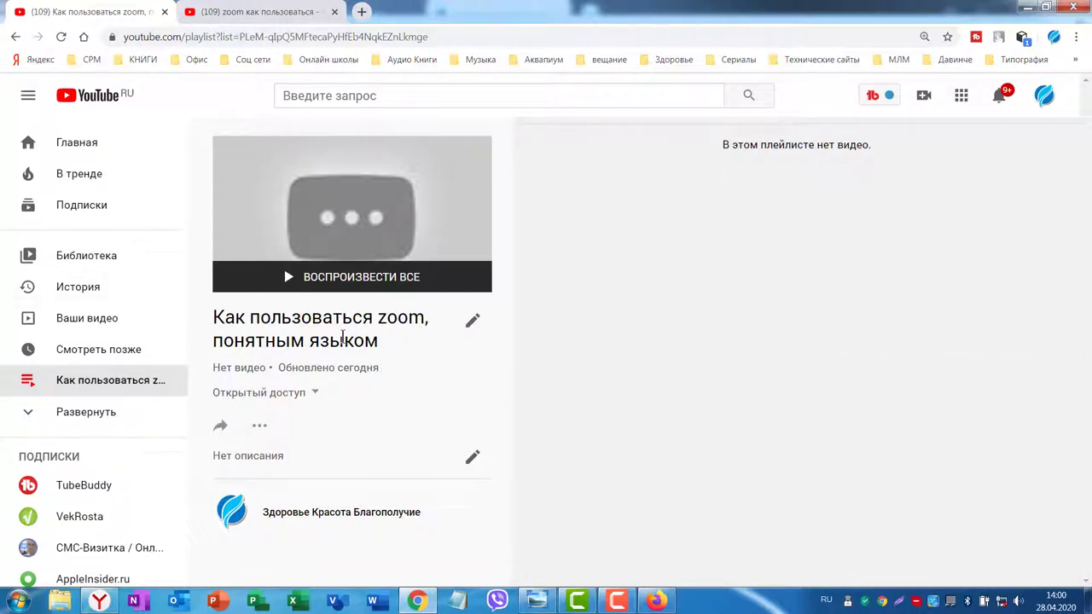
Retitle the playlist 'Как пользоваться Zoom, понятным языком' and start editing its description.
left_click(472, 322)
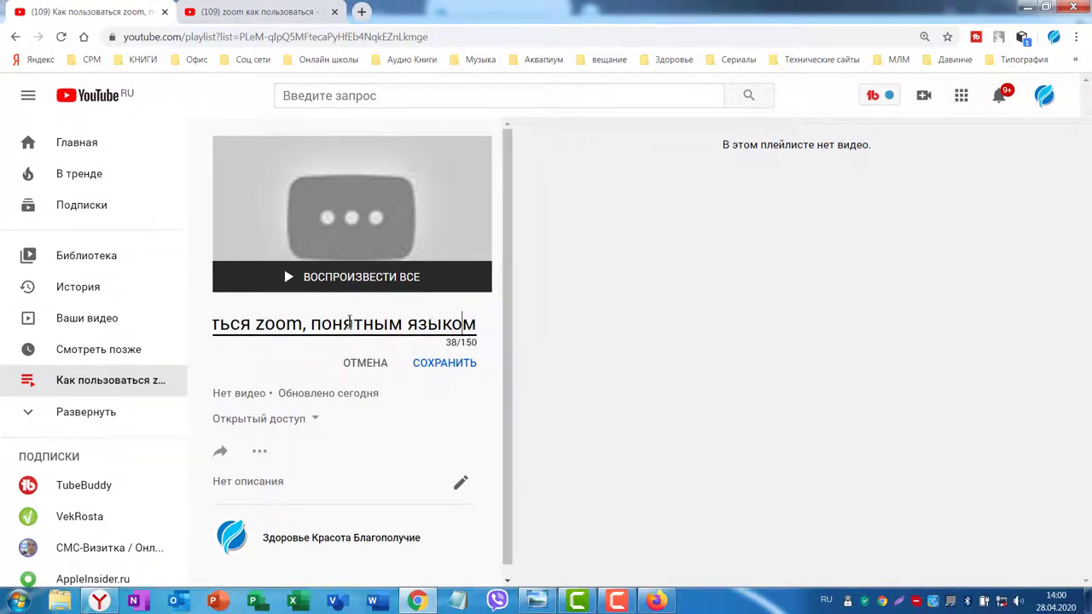
left_click(253, 324)
key("Delete")
type("Z")
left_click(448, 367)
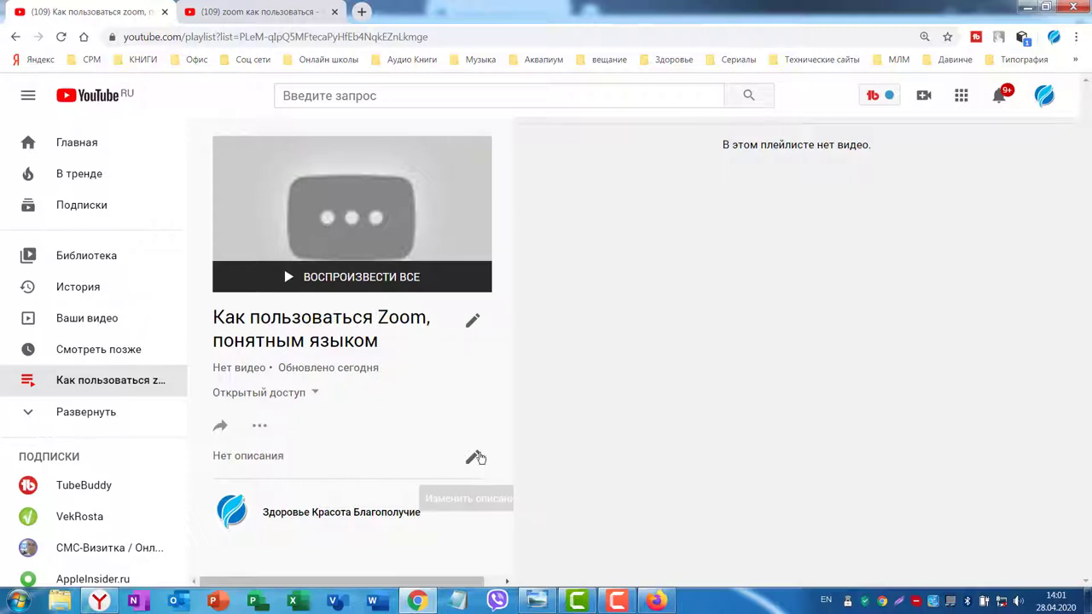
left_click(473, 461)
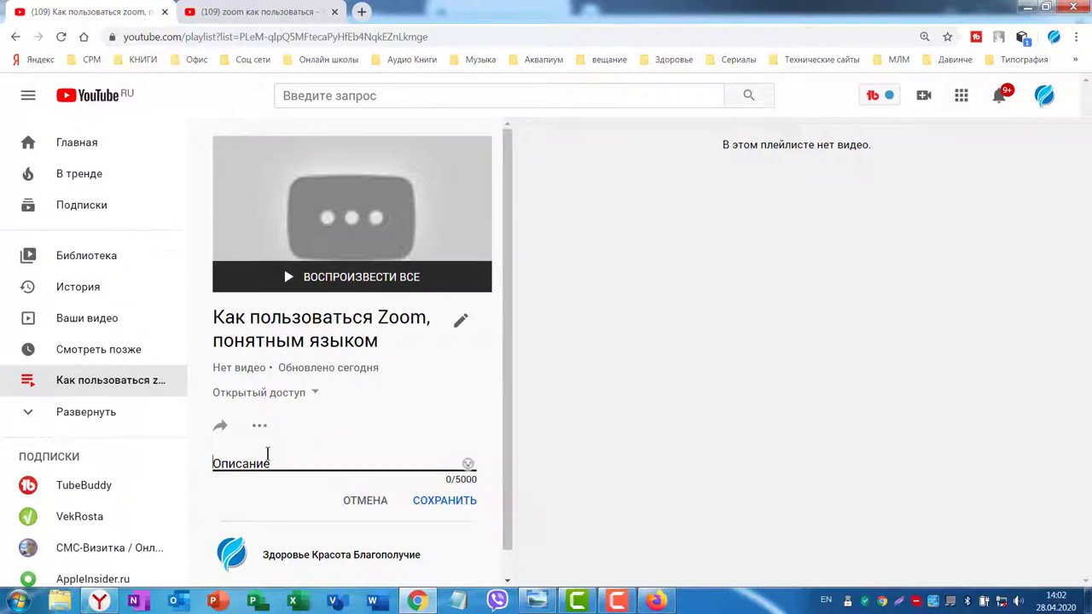
left_click(372, 601)
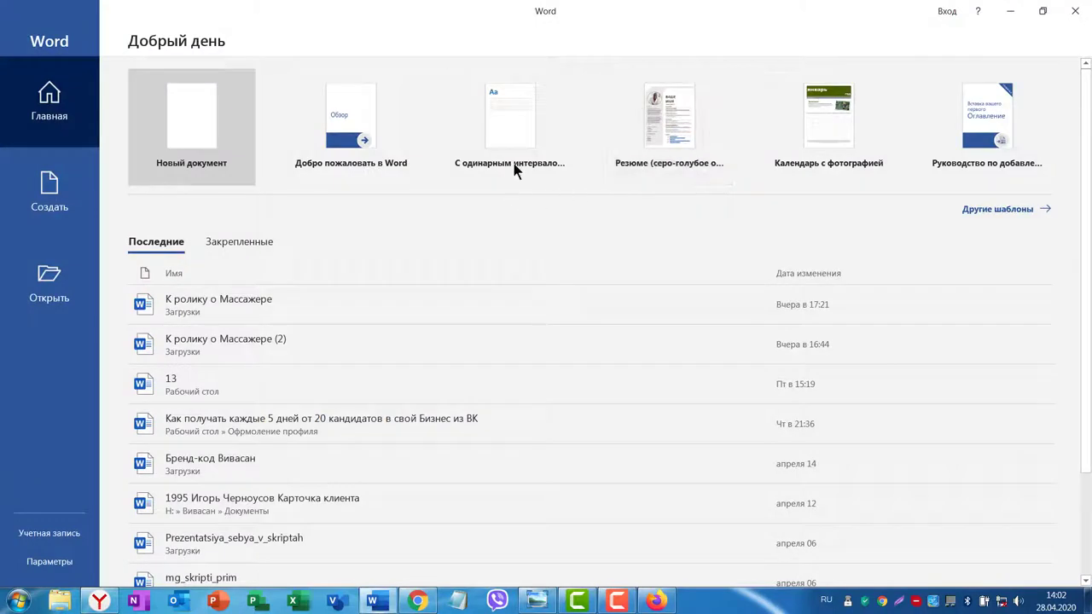
In a new blank Word document, type a description about using Zoom for team live streams.
left_click(514, 170)
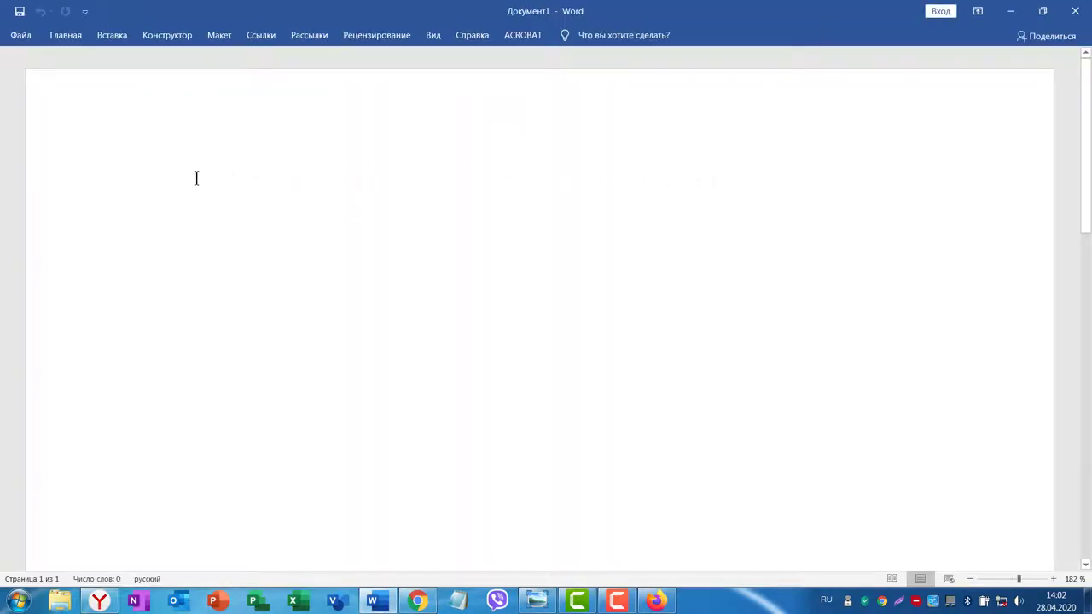
type("Как пользоваться приложением")
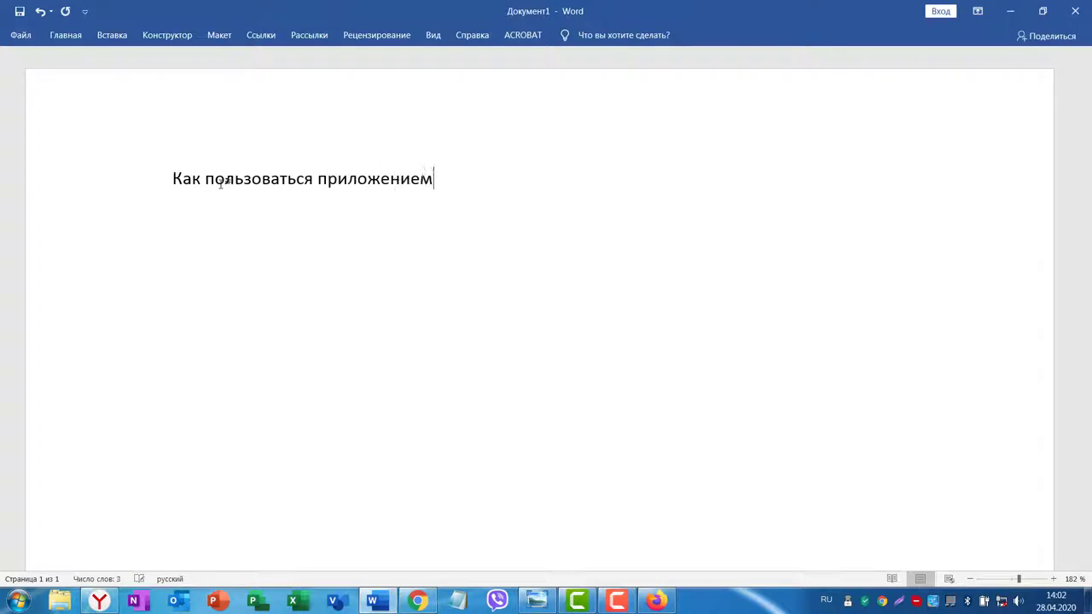
type(" Zoom для ведения прямых")
key("BackSpace")
key("BackSpace")
key("BackSpace")
key("BackSpace")
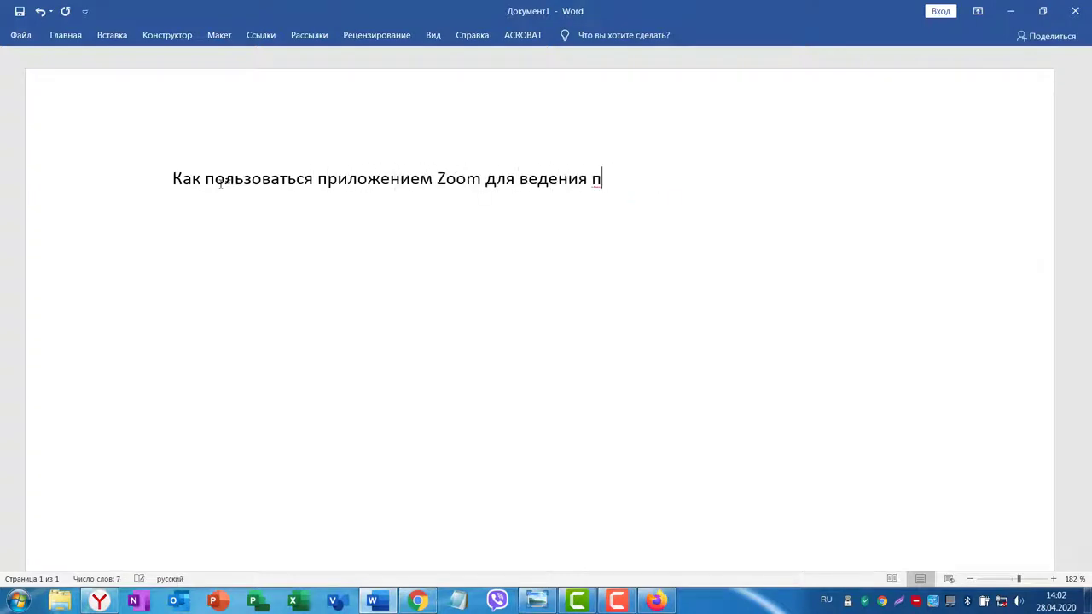
type("рямых трансляций для сове команды. Ка")
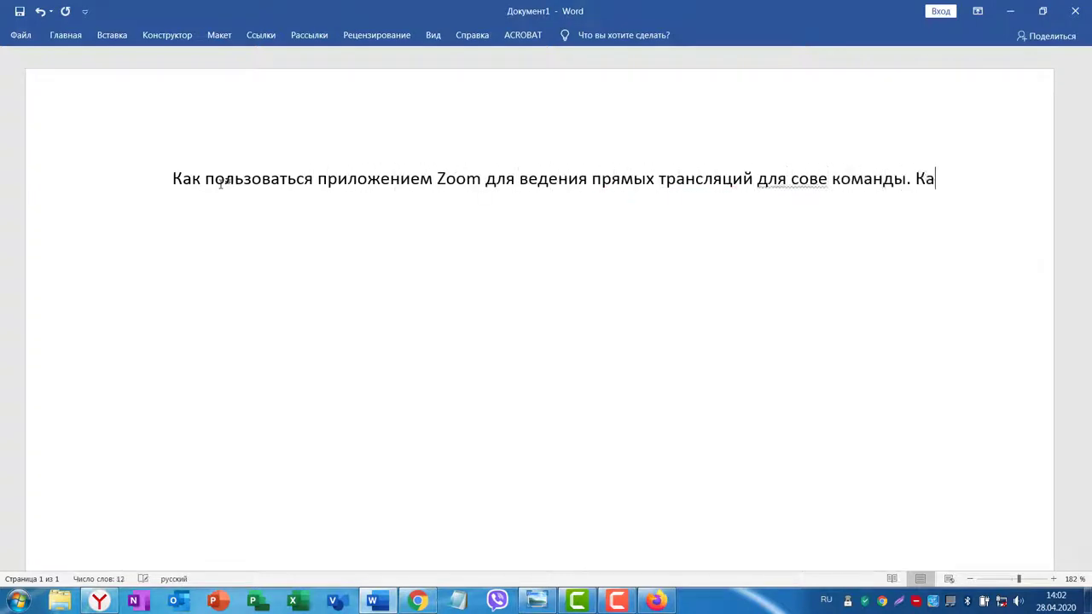
type("к отличать и выключать взук во время конференции, менять")
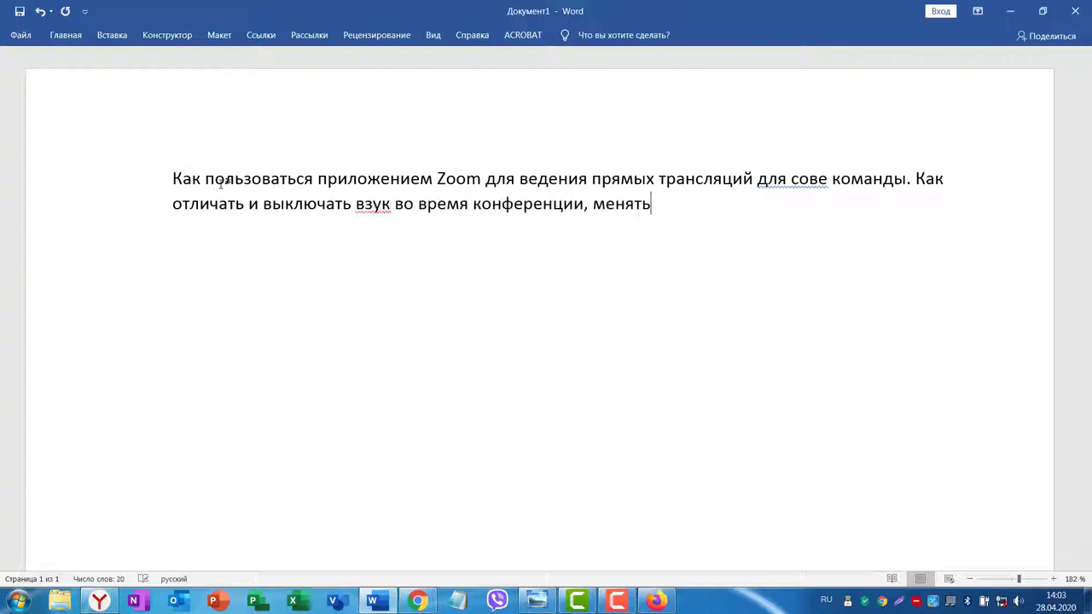
type(" фон, рисовать на виртуальной доске, ")
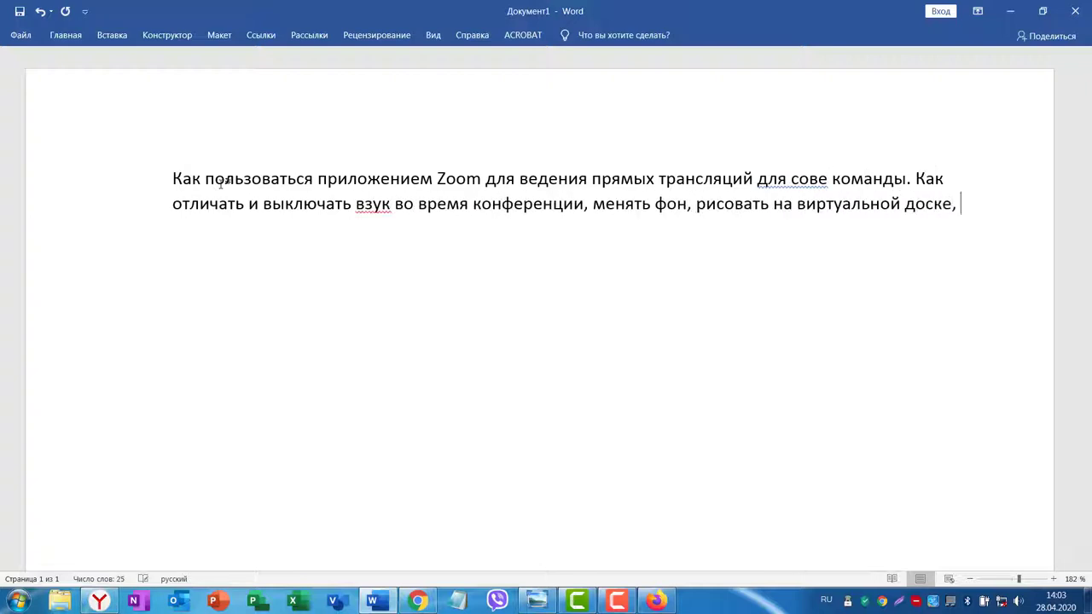
type("вы узнаете посмотрев ролике на канале Здоровье Красота б")
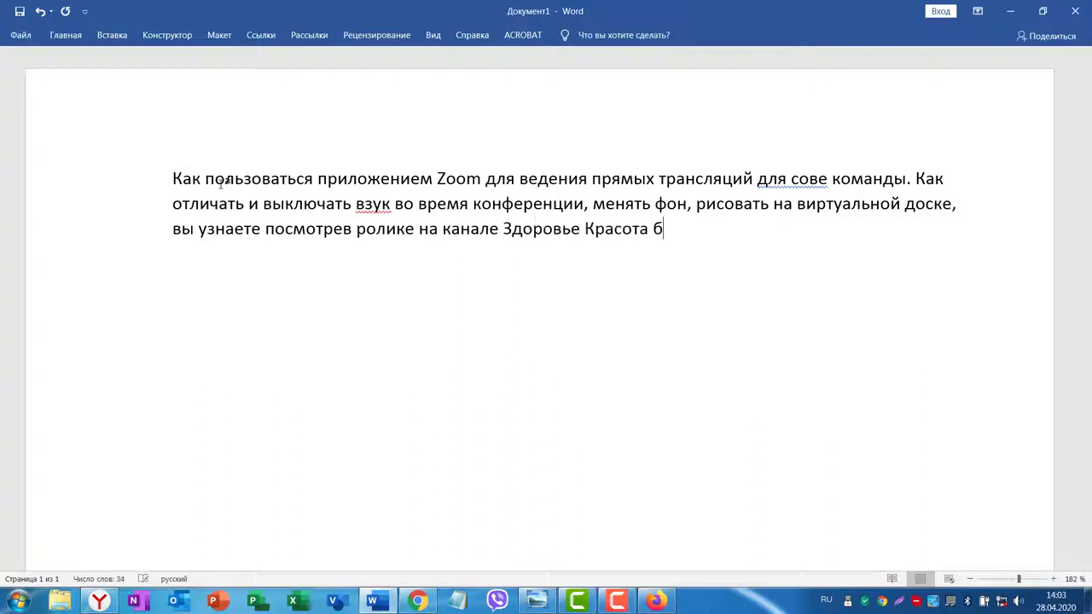
key("BackSpace")
type("Благополучение")
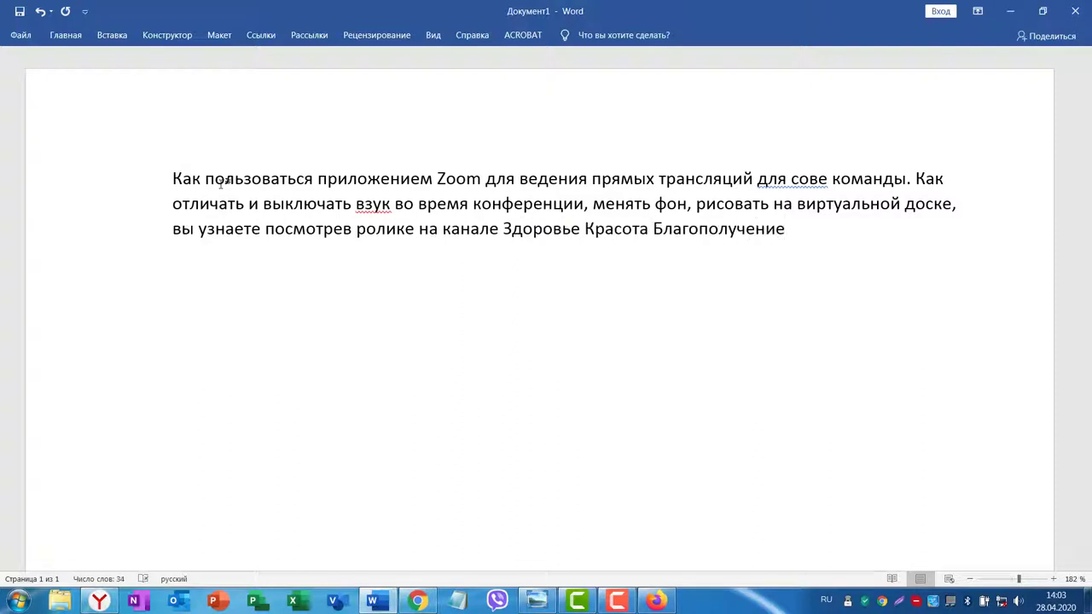
Correct 'сове' to 'своей' and 'взук' to 'звук', then append the Вивасан director's name.
double_click(807, 178)
type("своей")
double_click(372, 205)
type("звук")
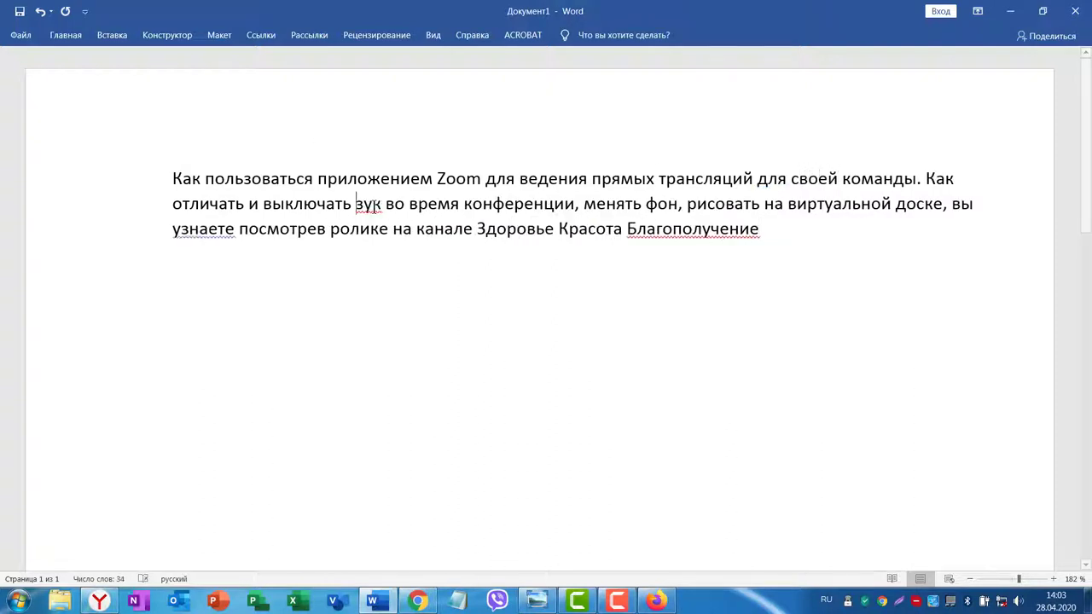
left_click(806, 232)
type(", генерального директора компании Вивасан Ольги Васильевны Шерешевой")
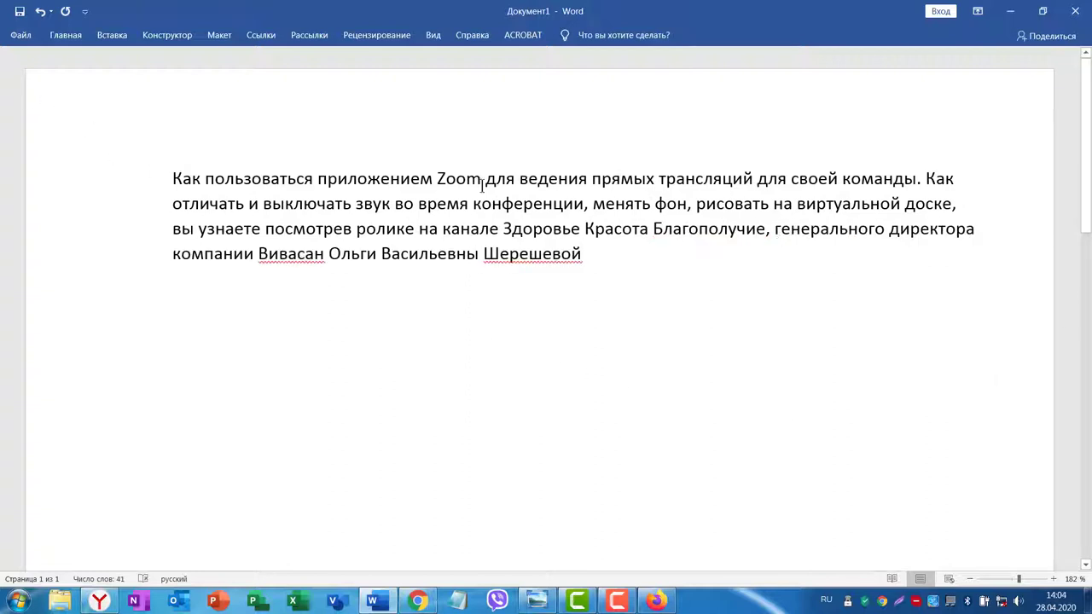
Select the whole description paragraph to copy it back to YouTube.
left_click_drag(433, 180, 479, 182)
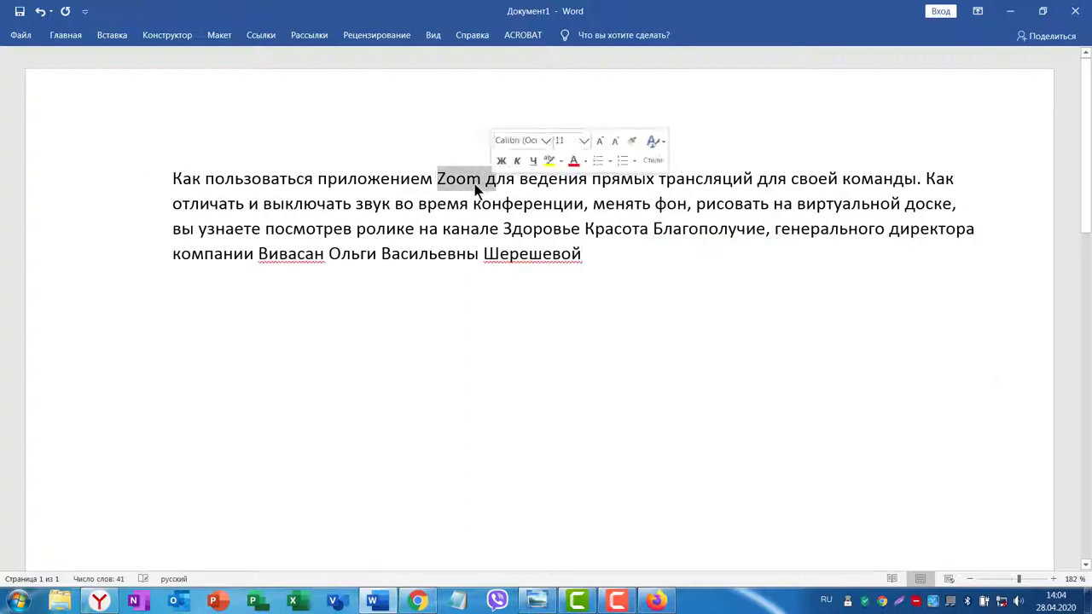
left_click_drag(261, 248, 314, 256)
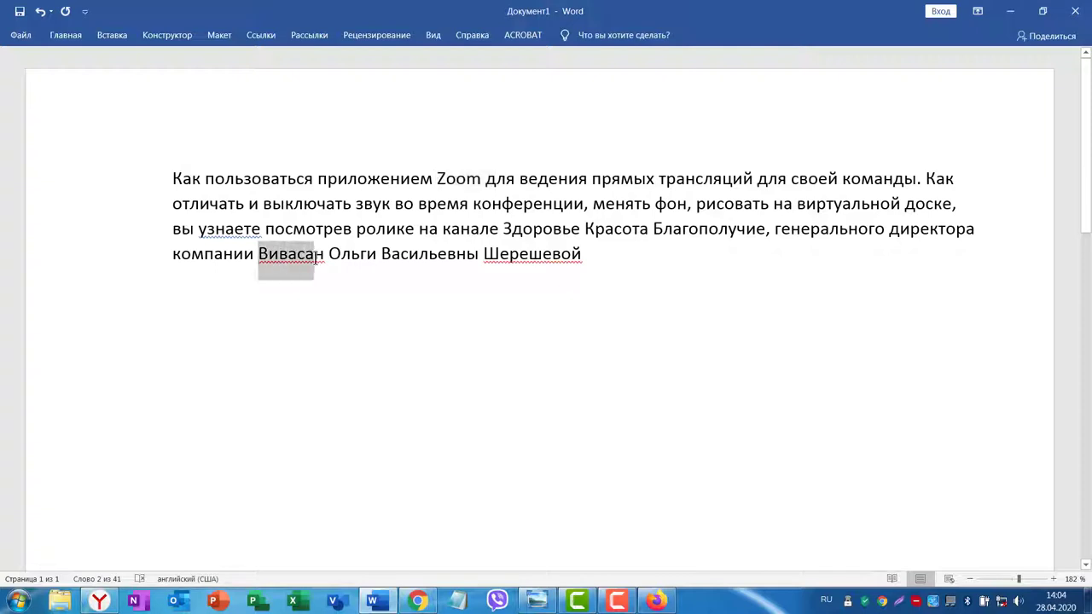
left_click(582, 249)
left_click_drag(582, 249, 162, 171)
key("ctrl+c")
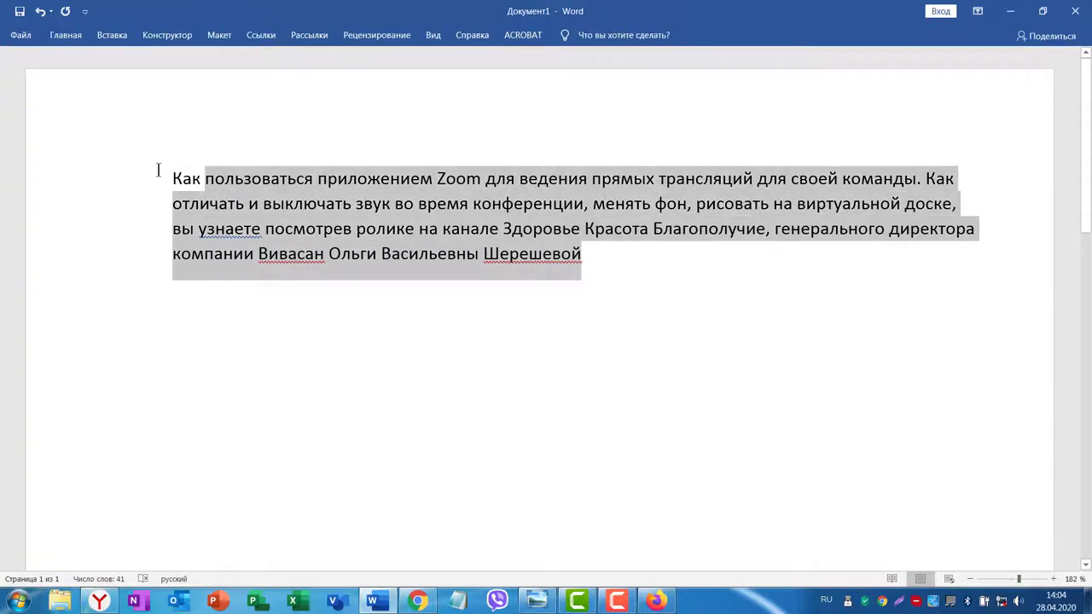
key("alt+Tab")
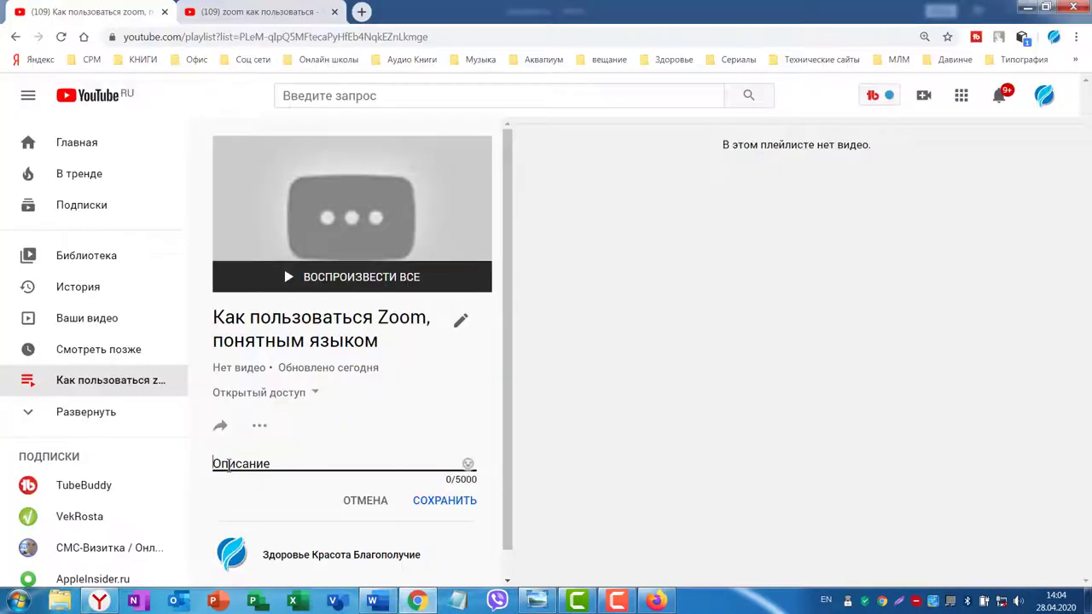
Paste and save the Zoom live-stream description, then open the channel's Home page.
key("ctrl+v")
left_click(440, 474)
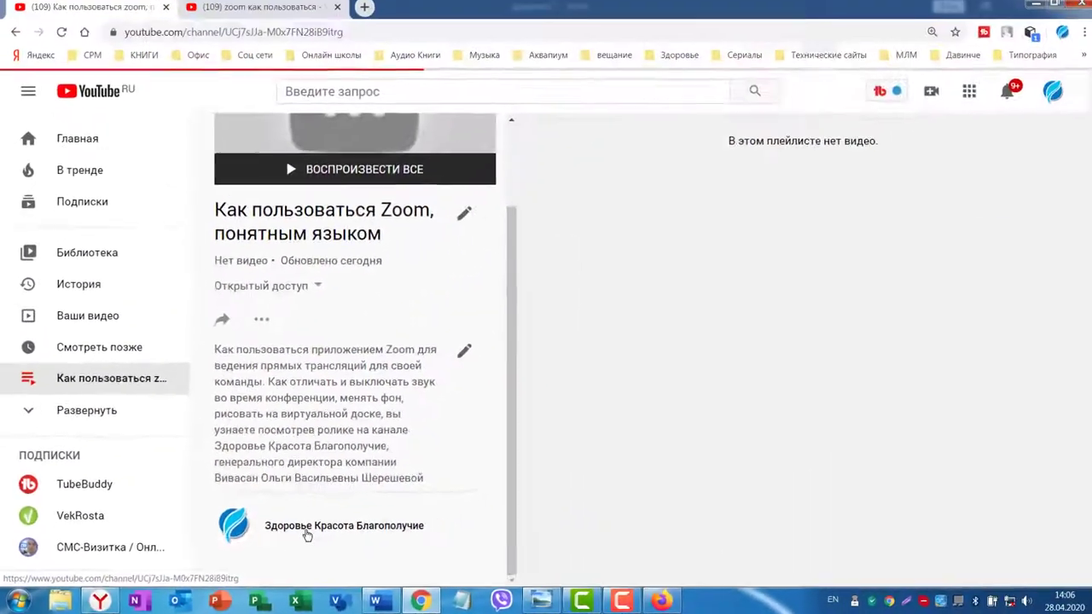
left_click(585, 463)
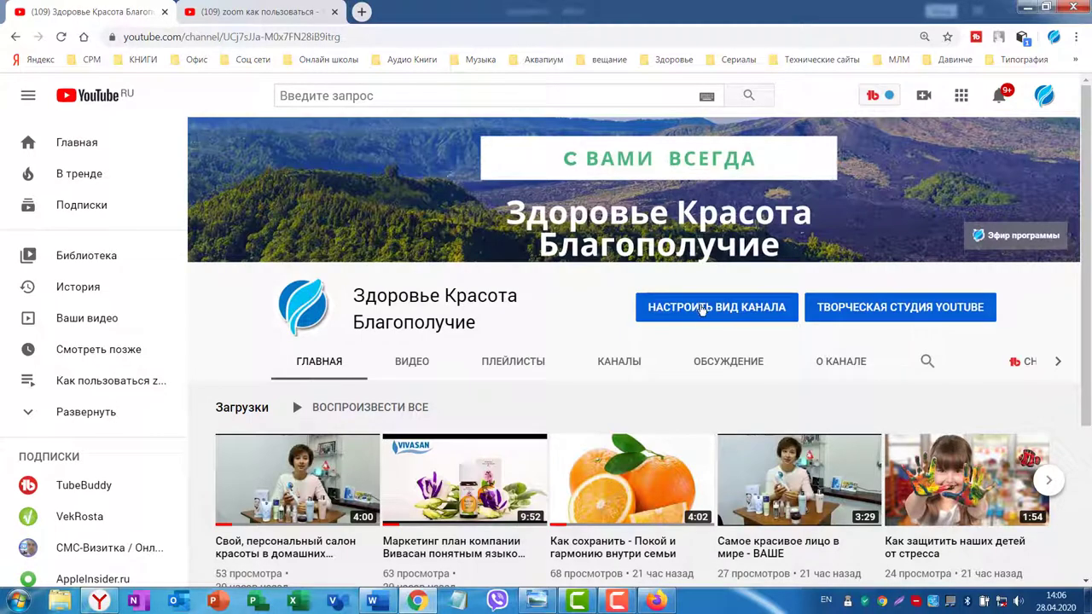
From the channel customisation view, create the playlist 'Почему я и мои близкие пользуемся продукцией…'.
left_click(701, 312)
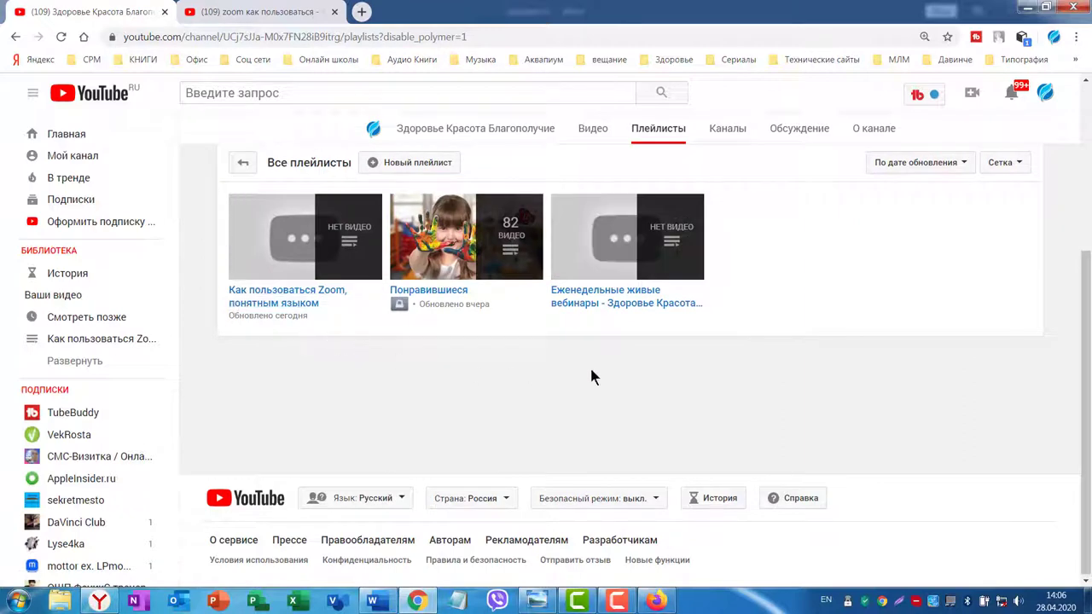
left_click(386, 165)
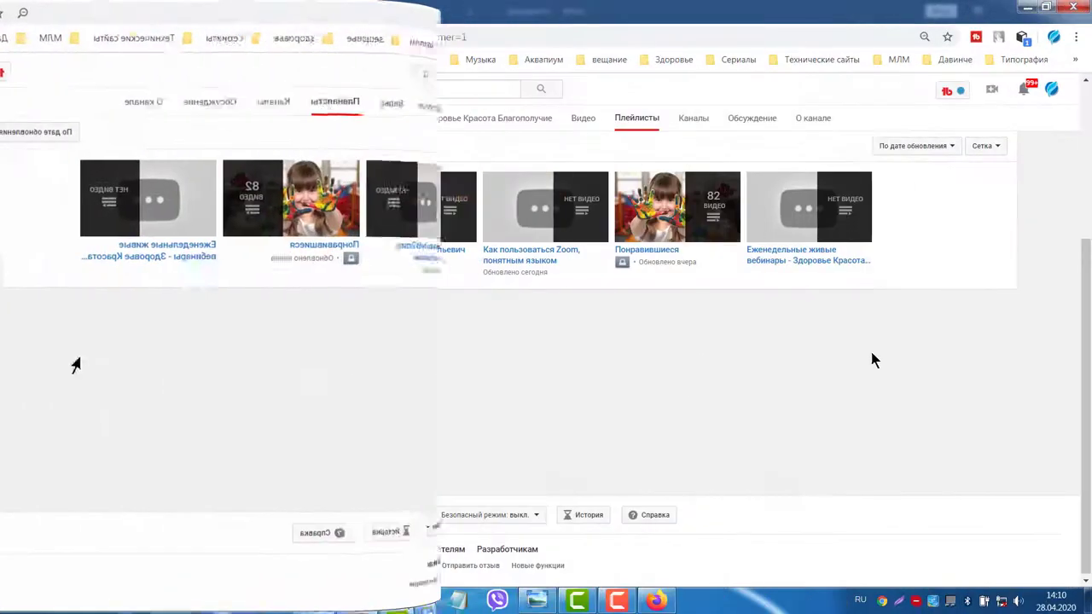
scroll(999, 331, "up", 1)
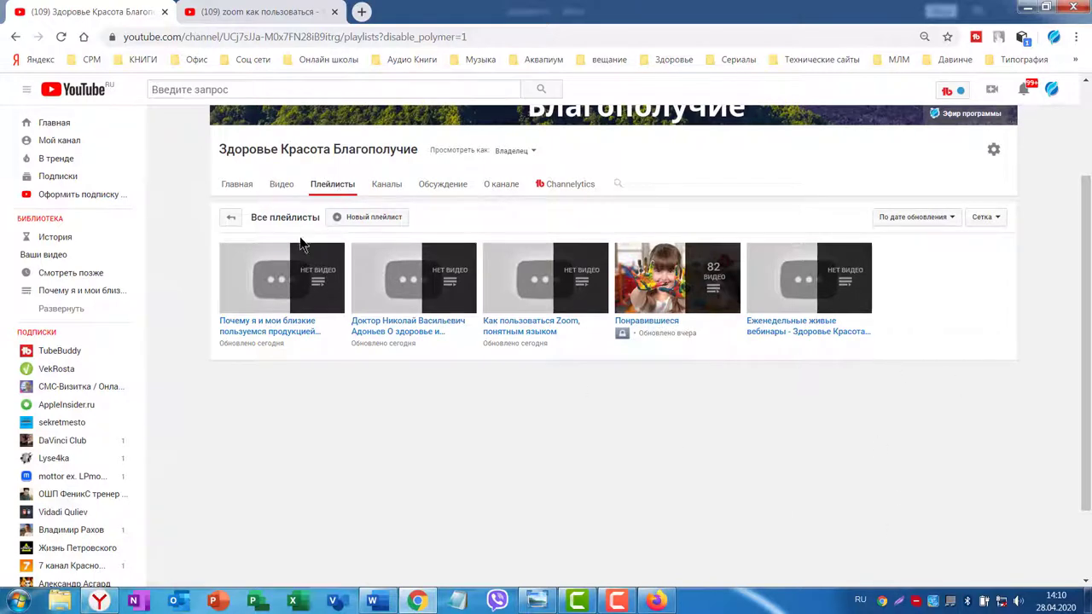
Open the empty playlist 'Почему я и мои близкие…' and bring up its actions menu.
left_click(265, 284)
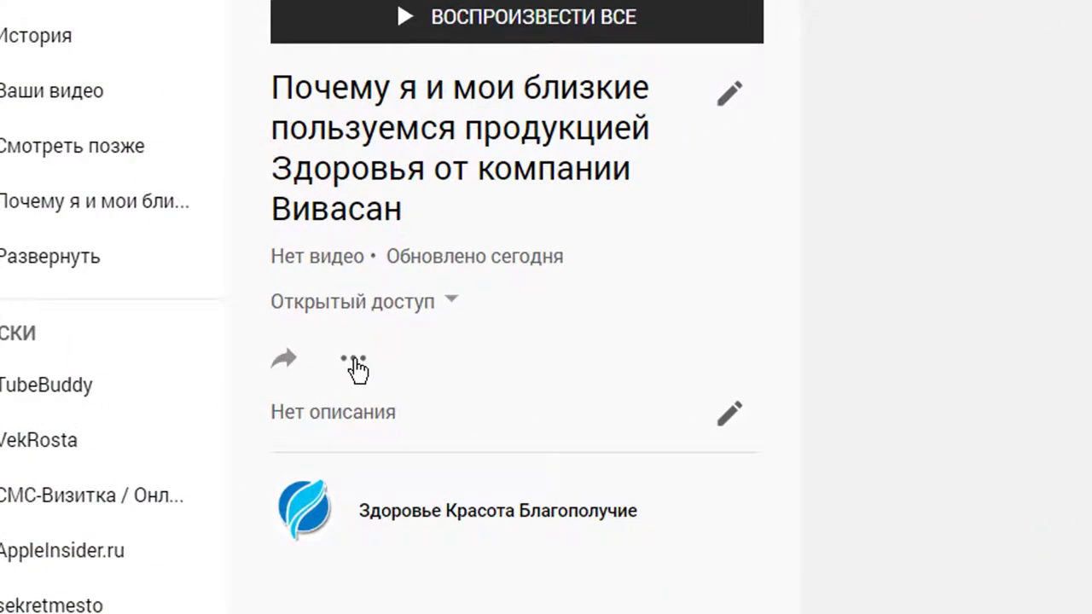
left_click(354, 362)
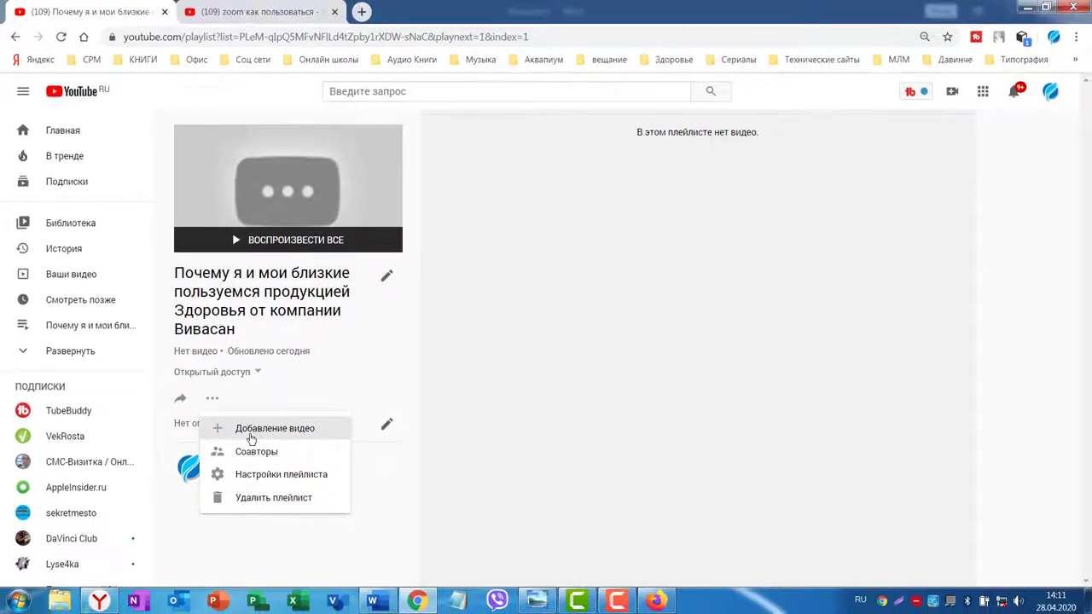
Add the upload 'Свой, персональный салон красоты в домашних условия #сидимдома' to the playlist.
left_click(252, 430)
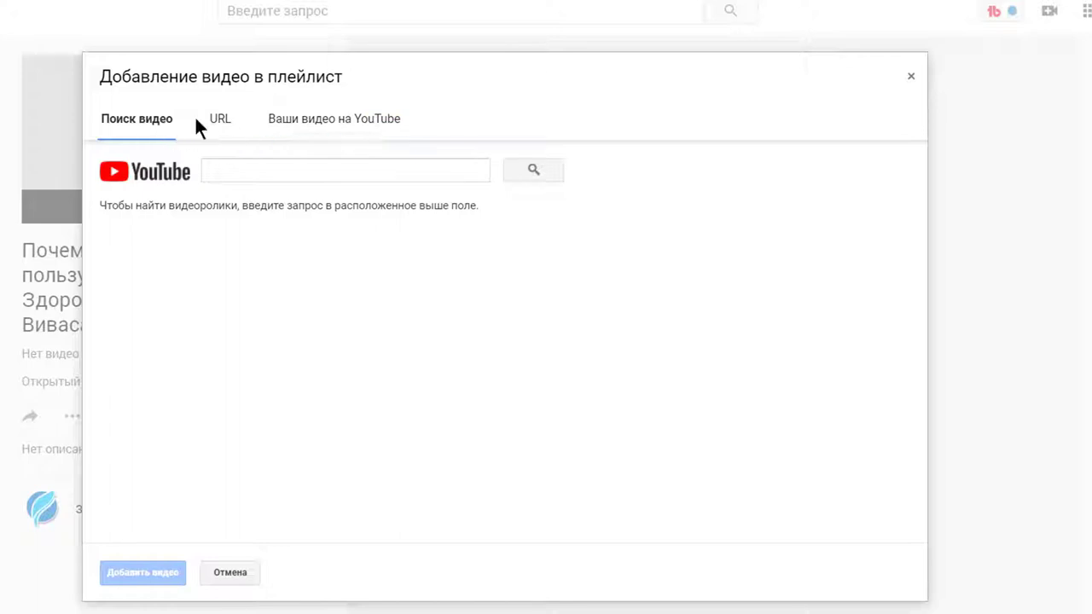
left_click(308, 126)
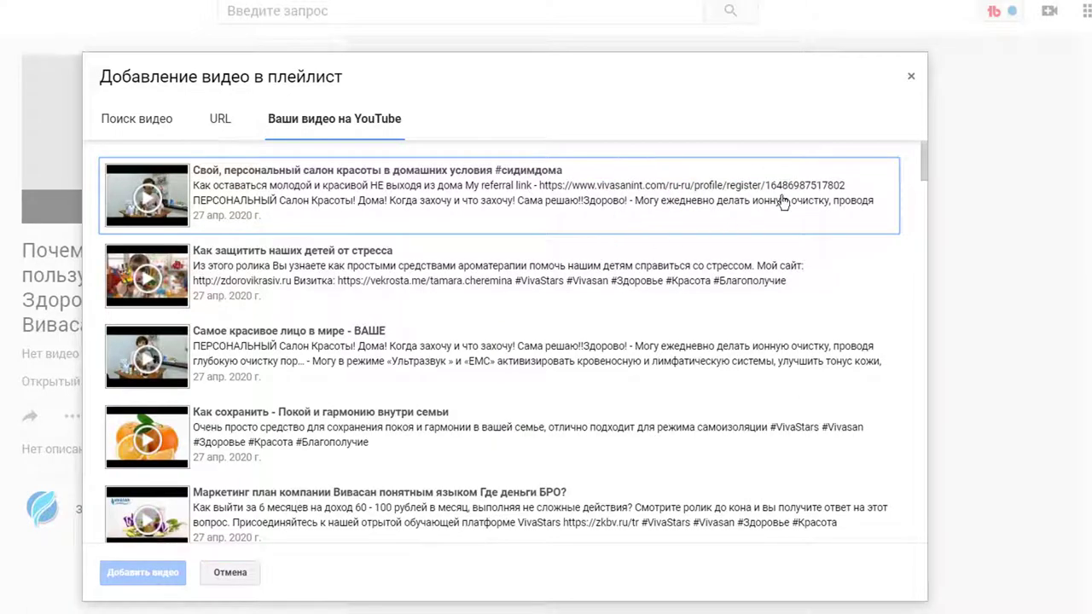
scroll(703, 243, "down", 4)
scroll(705, 256, "down", 15)
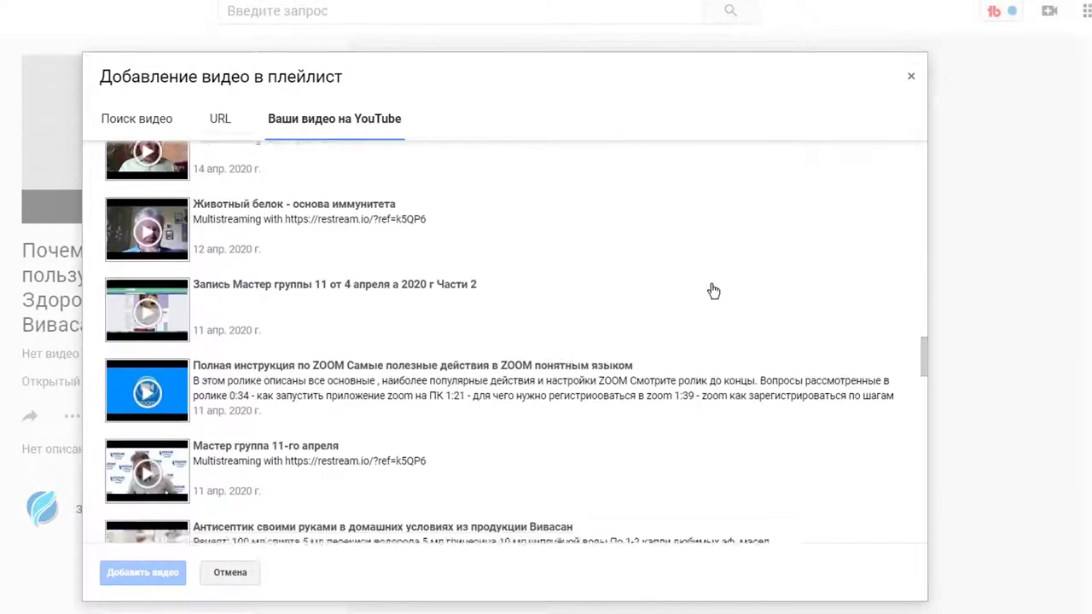
scroll(711, 290, "up", 20)
left_click(308, 204)
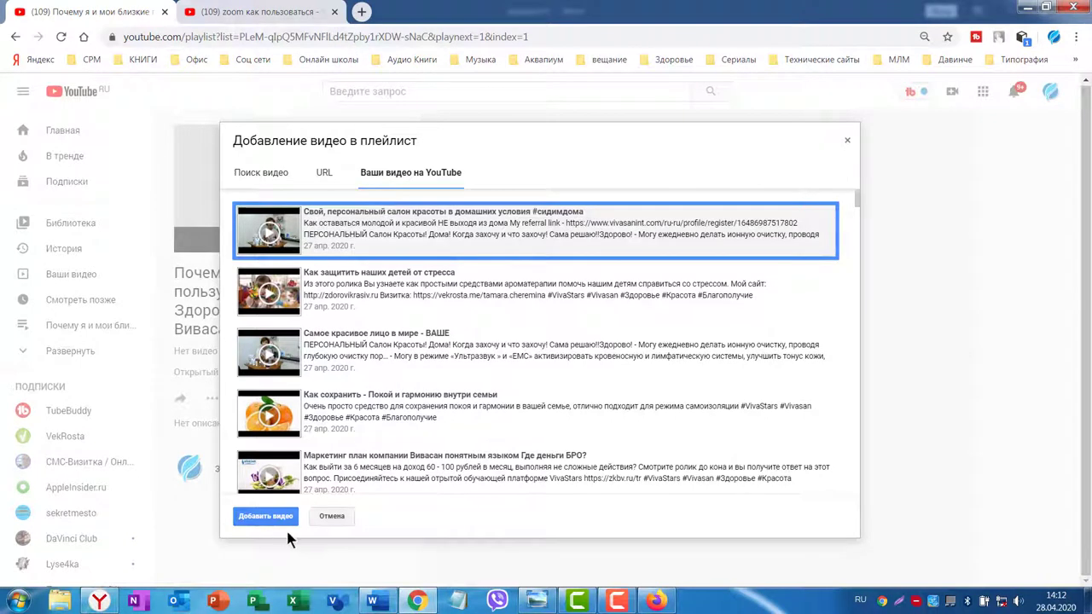
left_click(265, 517)
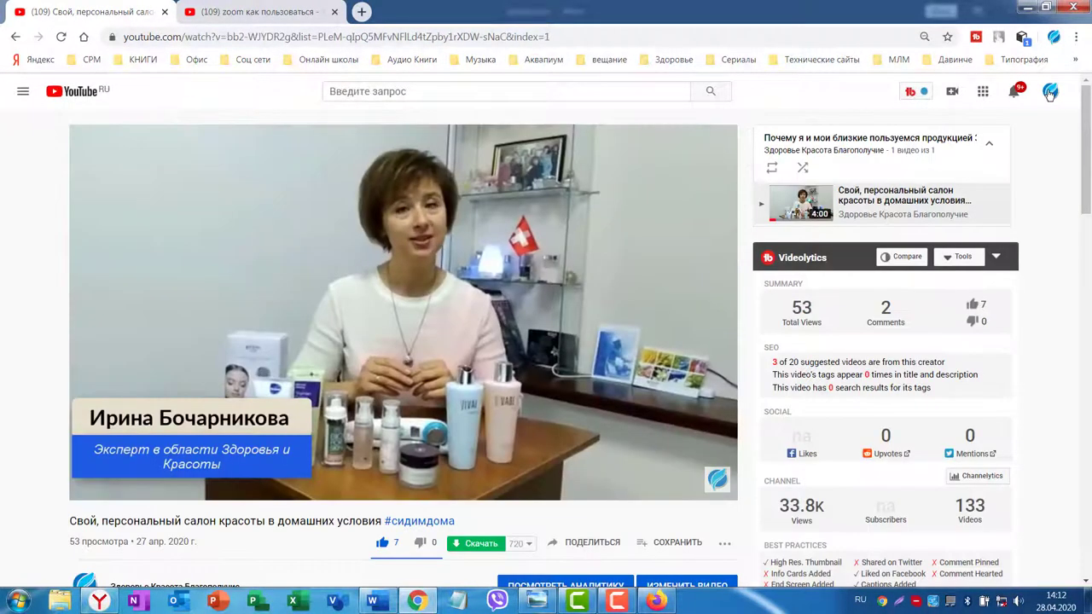
Return to Мой канал's playlists and open the Vivasan playlist, now holding one video.
left_click(1049, 91)
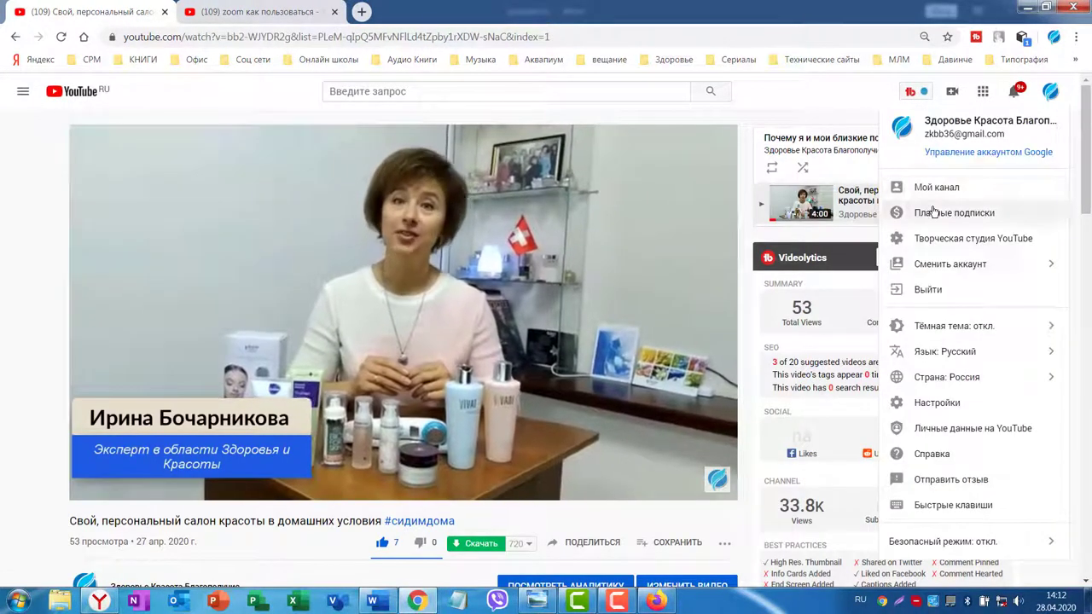
left_click(891, 191)
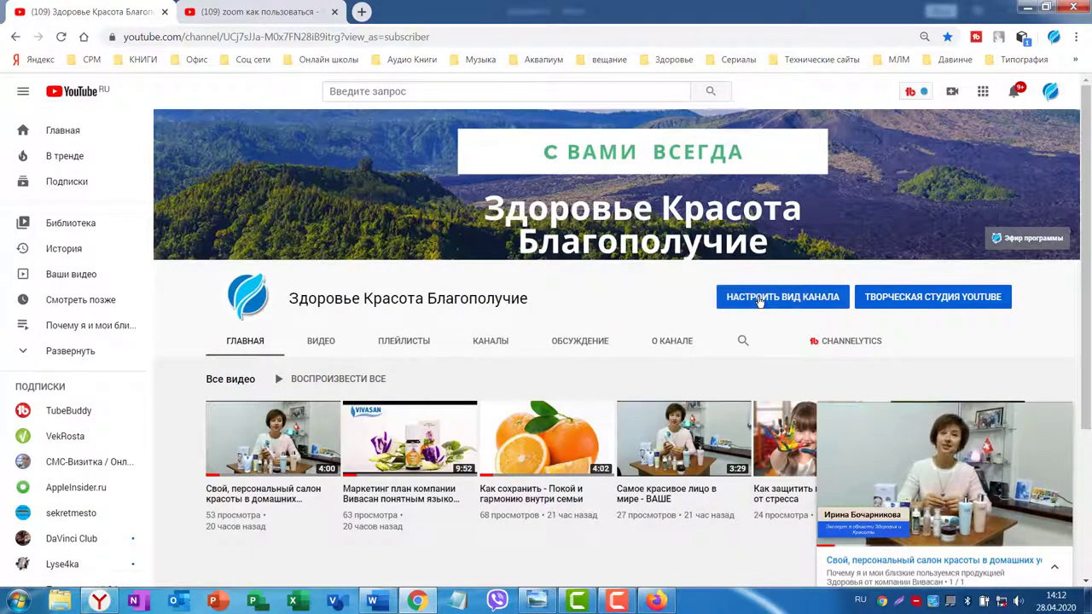
left_click(759, 298)
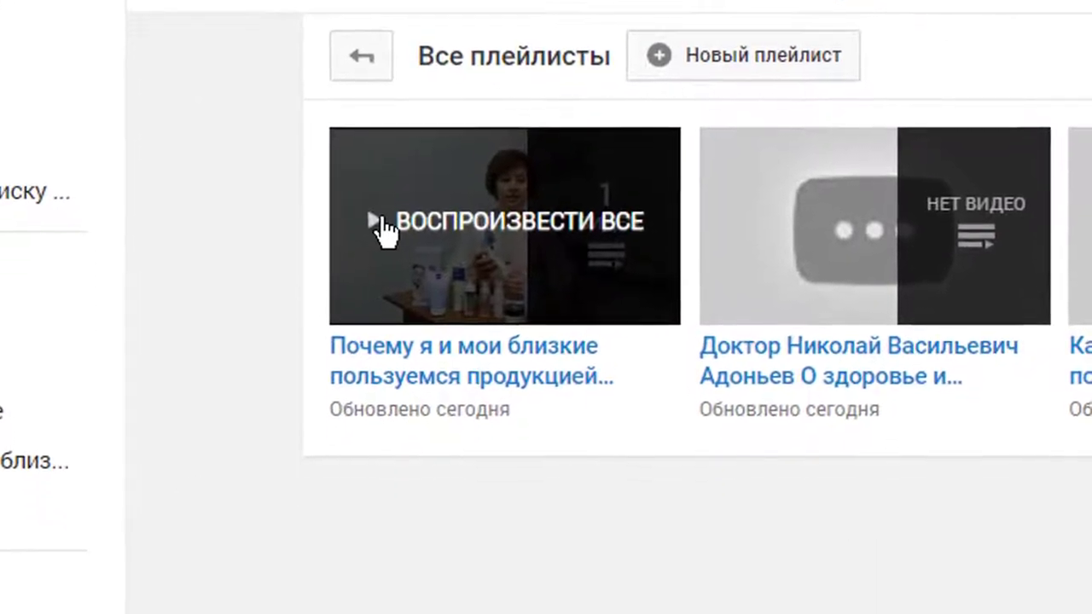
scroll(499, 446, "up", 3)
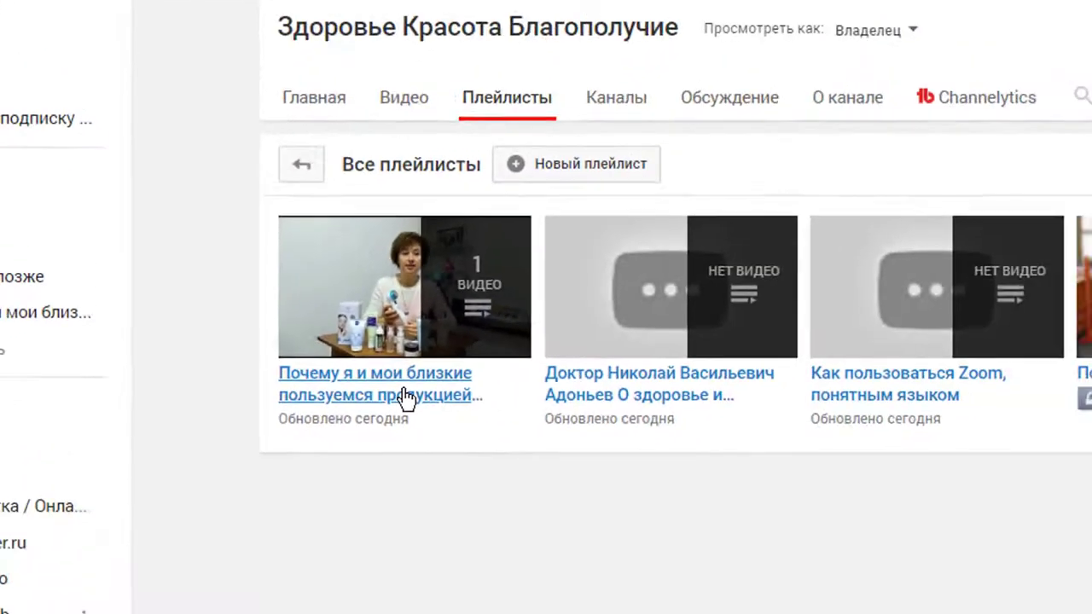
left_click(499, 444)
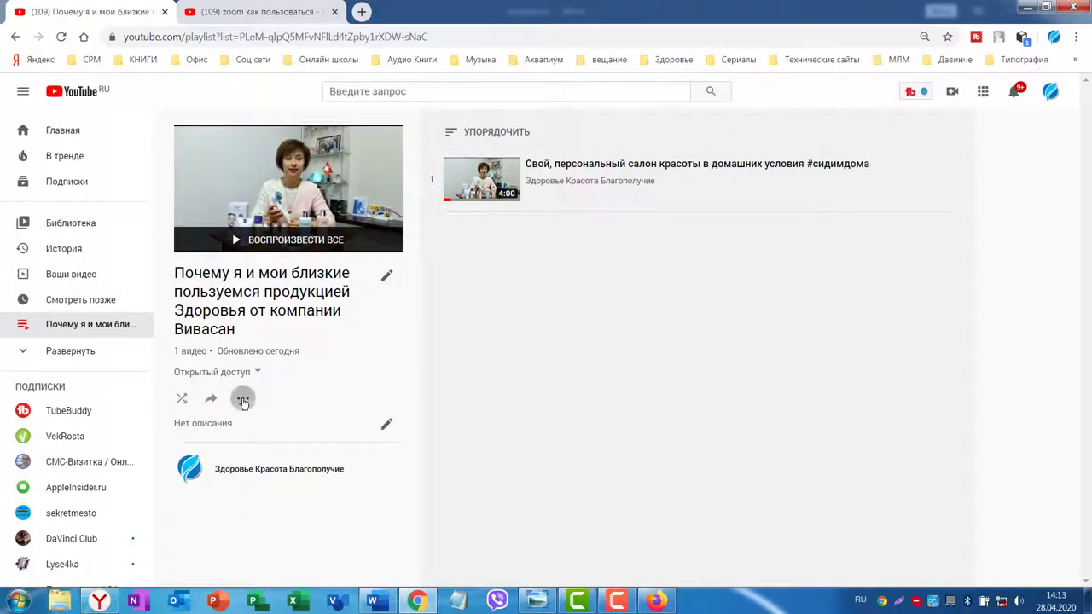
Add the children's-stress, Самое красивое лицо в мире - ВАШЕ, family harmony and Vivasan marketing plan videos.
left_click(243, 399)
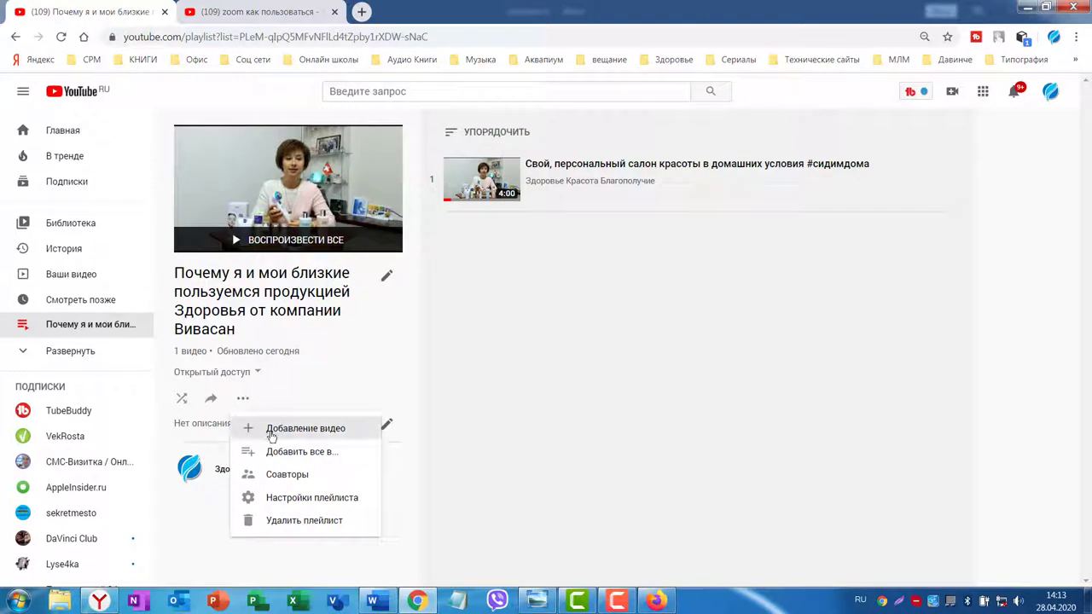
left_click(278, 435)
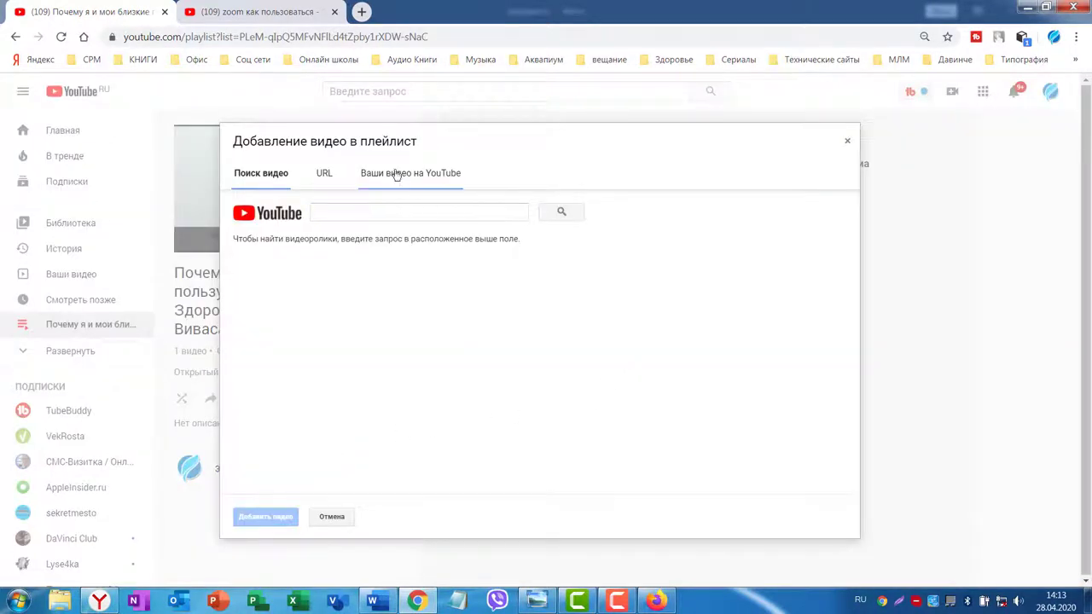
left_click(383, 176)
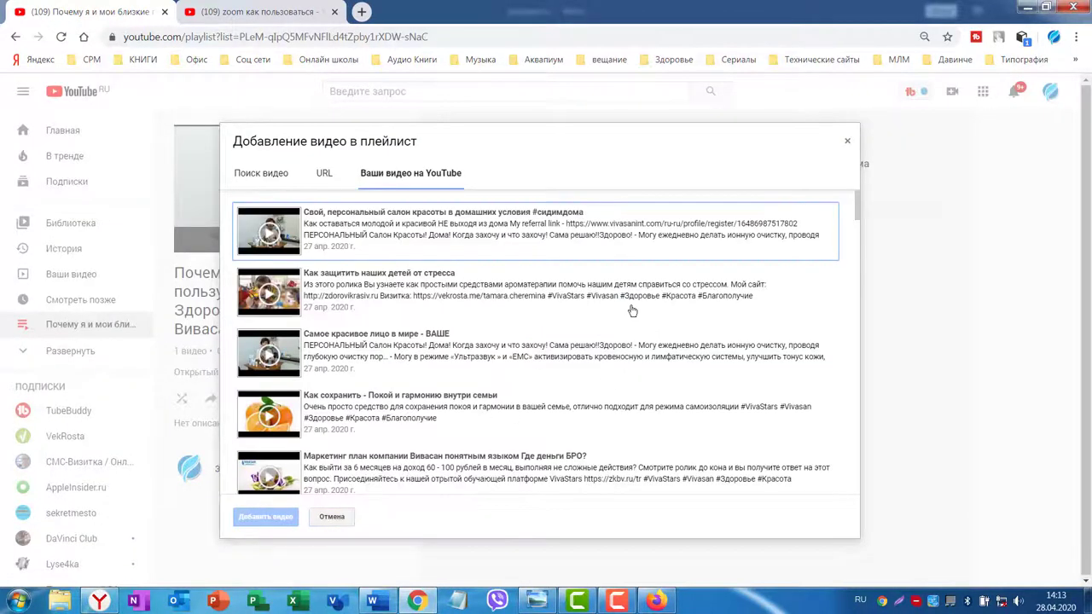
left_click(632, 313)
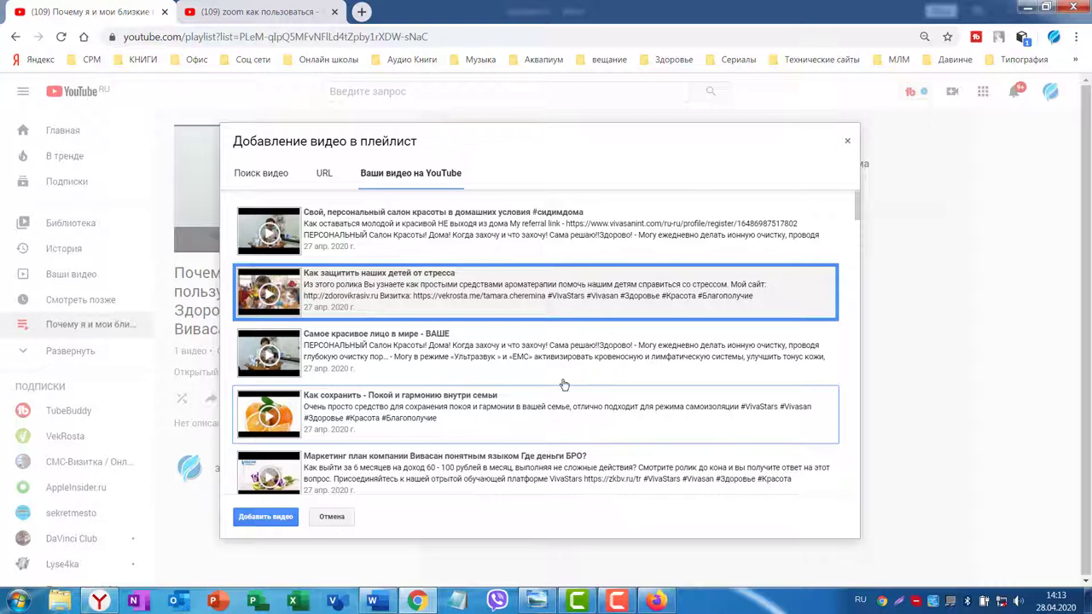
left_click(458, 359)
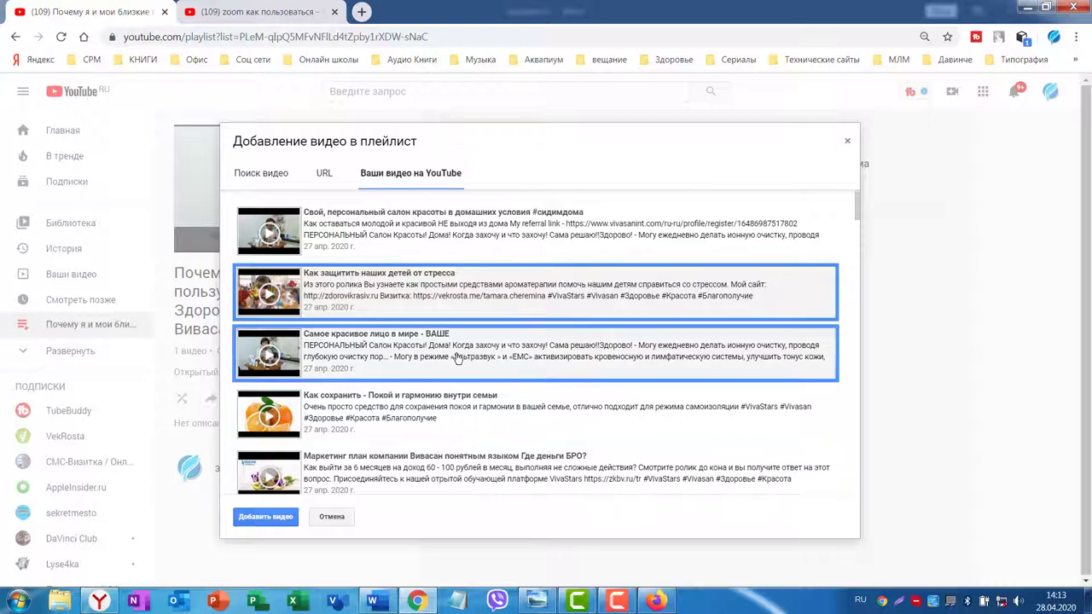
left_click(536, 421)
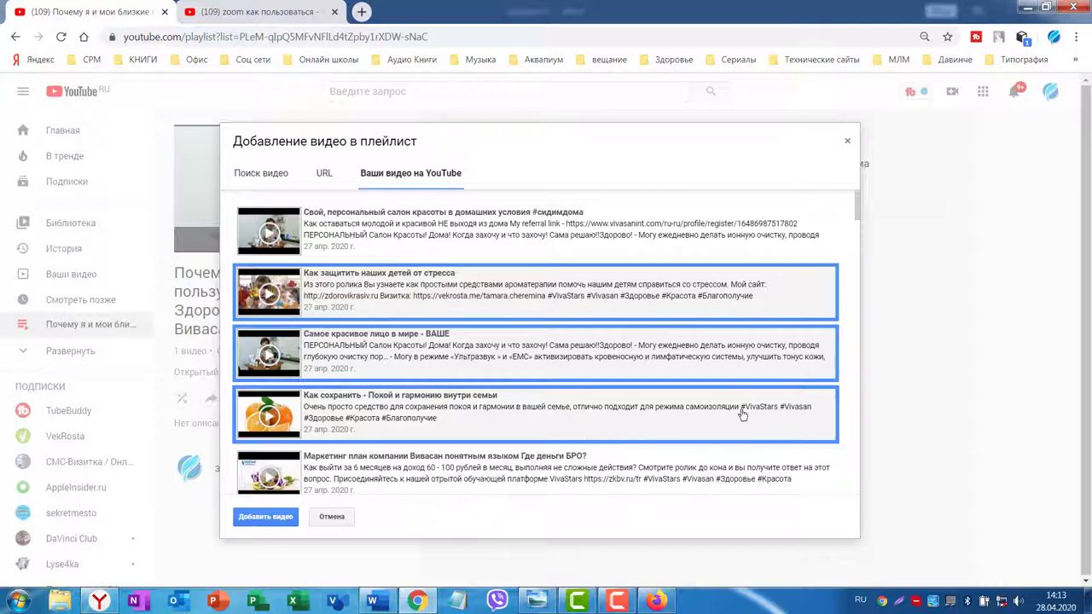
scroll(721, 338, "down", 1)
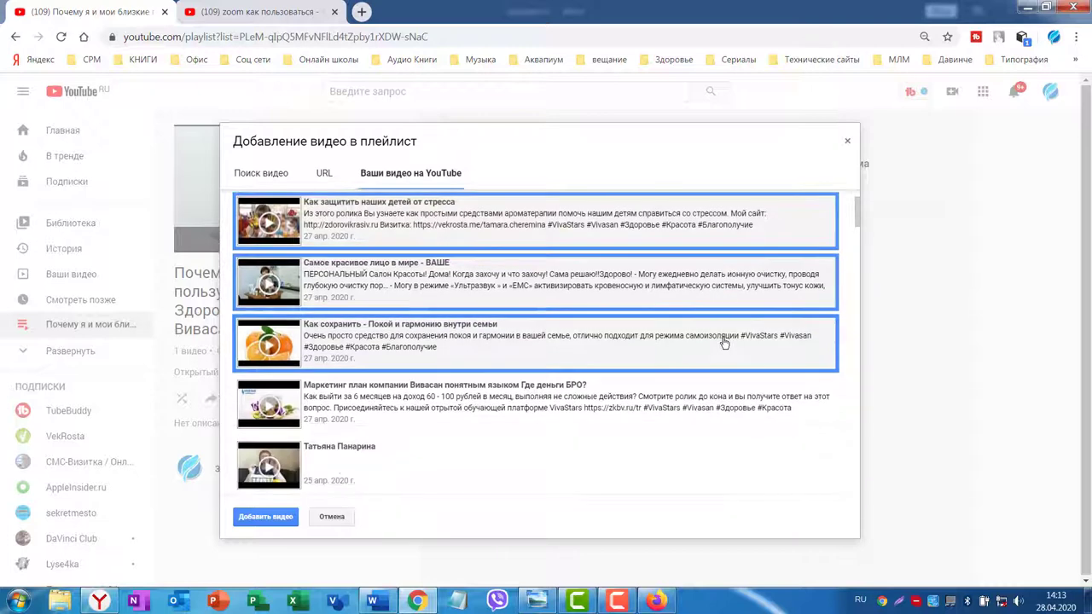
scroll(723, 346, "down", 1)
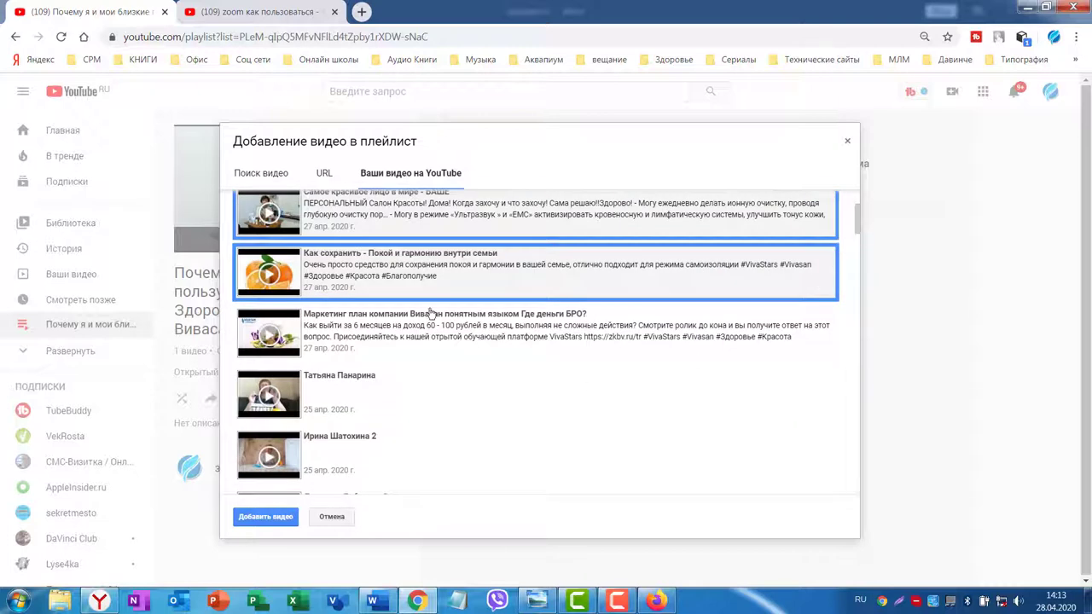
left_click(418, 339)
scroll(785, 304, "up", 2)
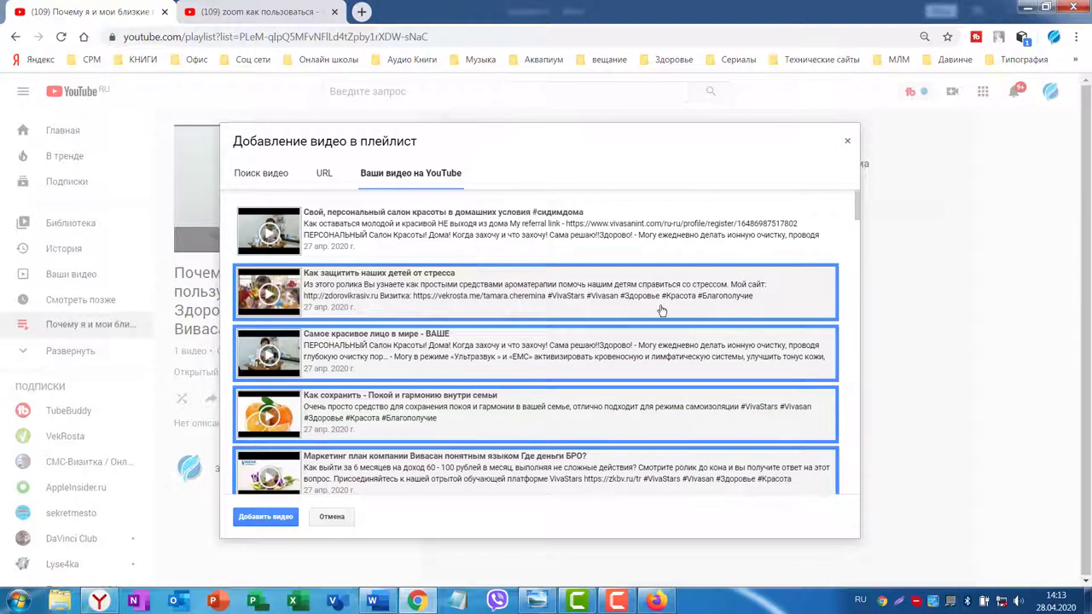
scroll(704, 290, "down", 1)
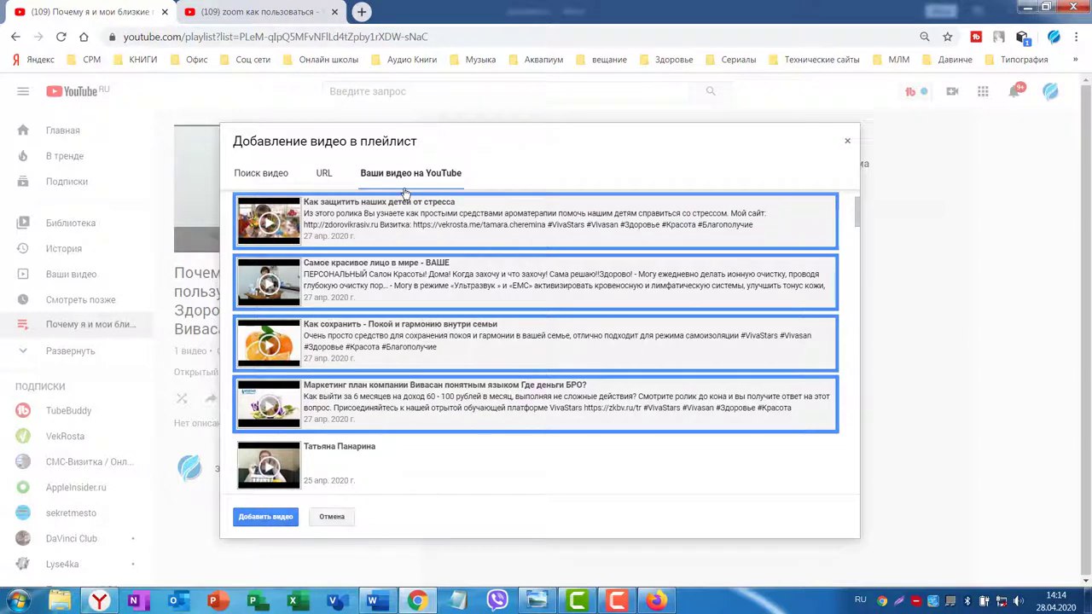
left_click(250, 516)
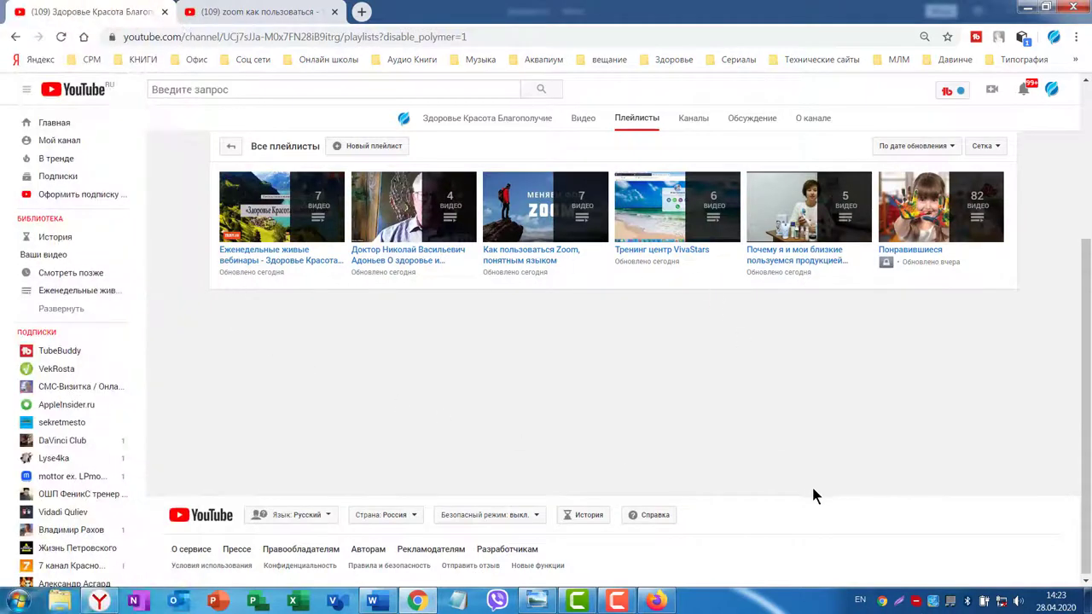
Show the channel's Home section in its Для новых зрителей layout with the trailer slot.
scroll(717, 224, "up", 2)
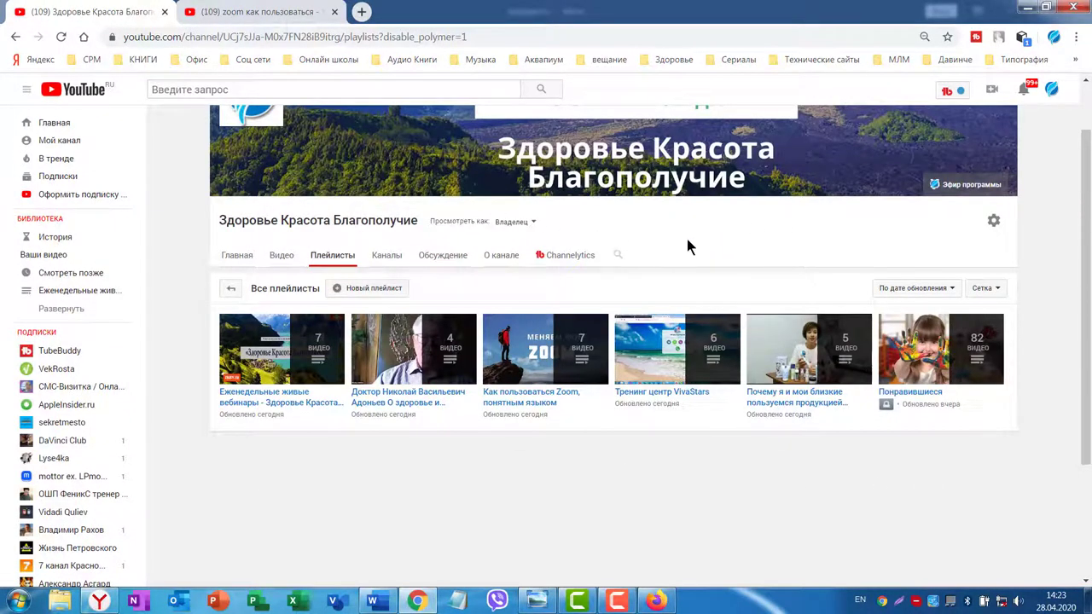
left_click(236, 256)
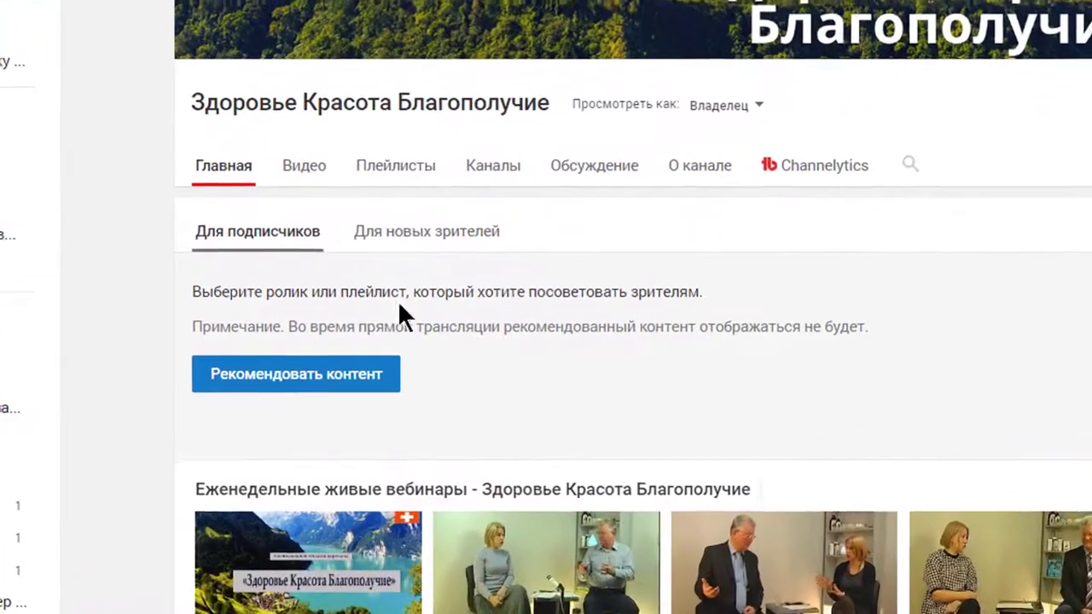
left_click(429, 243)
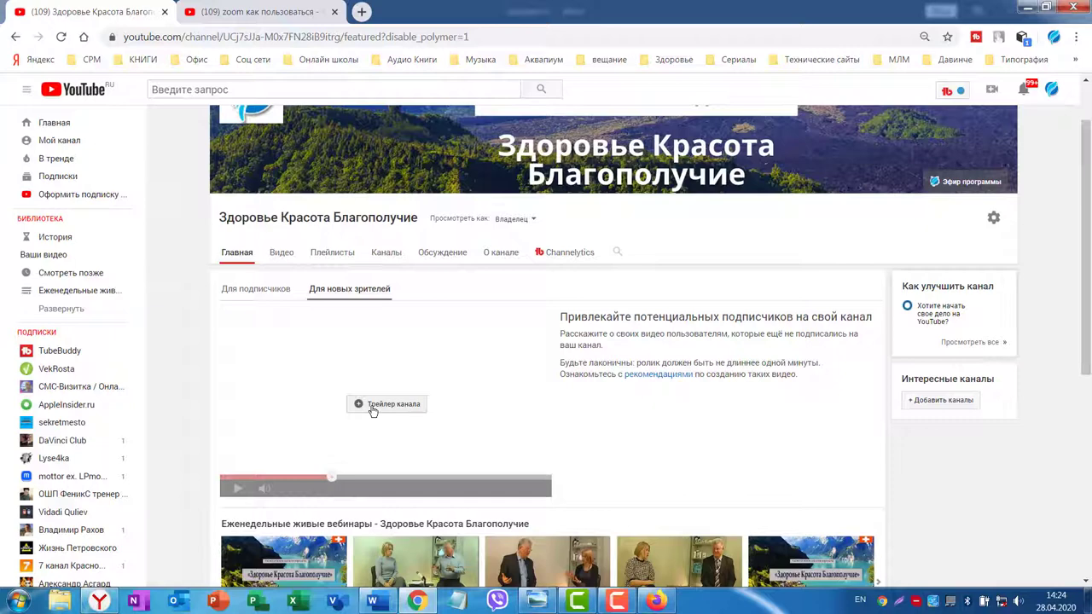
Save 'Мастер группа 4 го апреля Часть 1' as the new-viewers channel trailer, then delete that trailer.
left_click(377, 407)
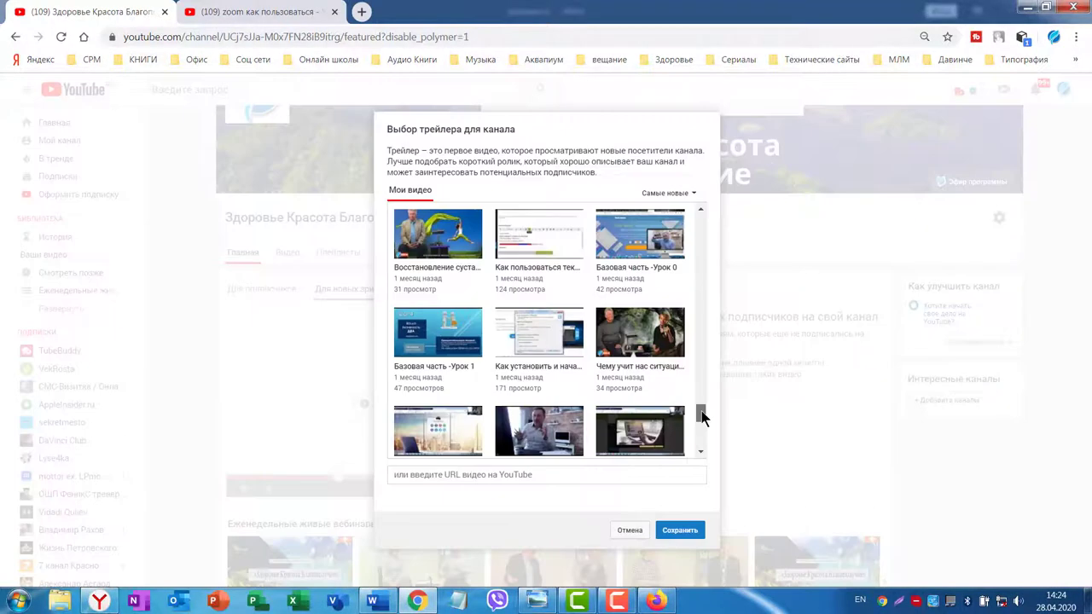
scroll(699, 407, "up", 2)
left_click_drag(699, 407, 671, 228)
scroll(670, 228, "up", 1)
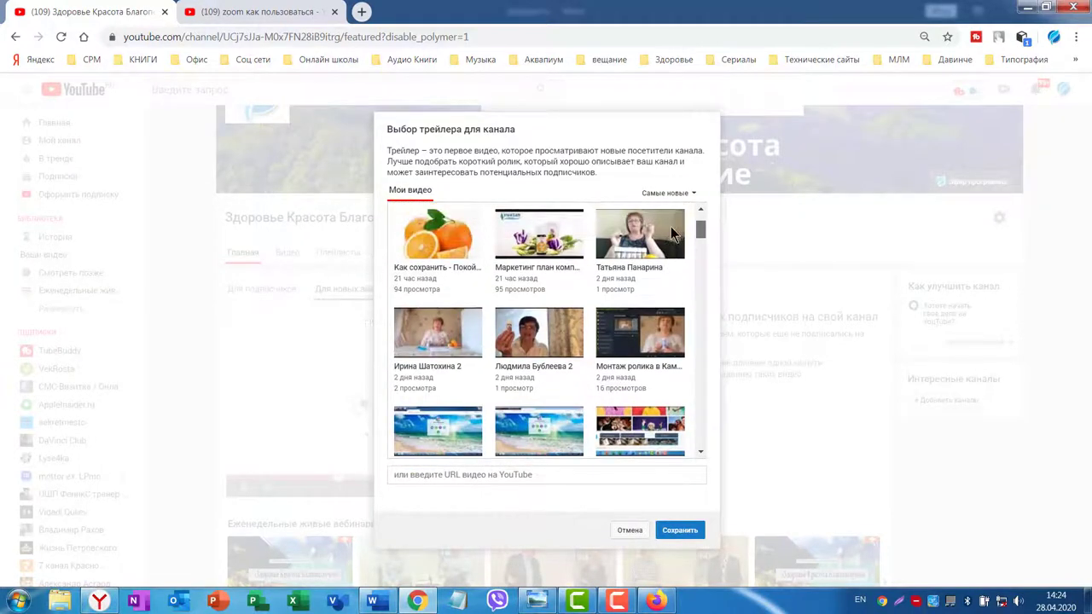
scroll(432, 401, "down", 5)
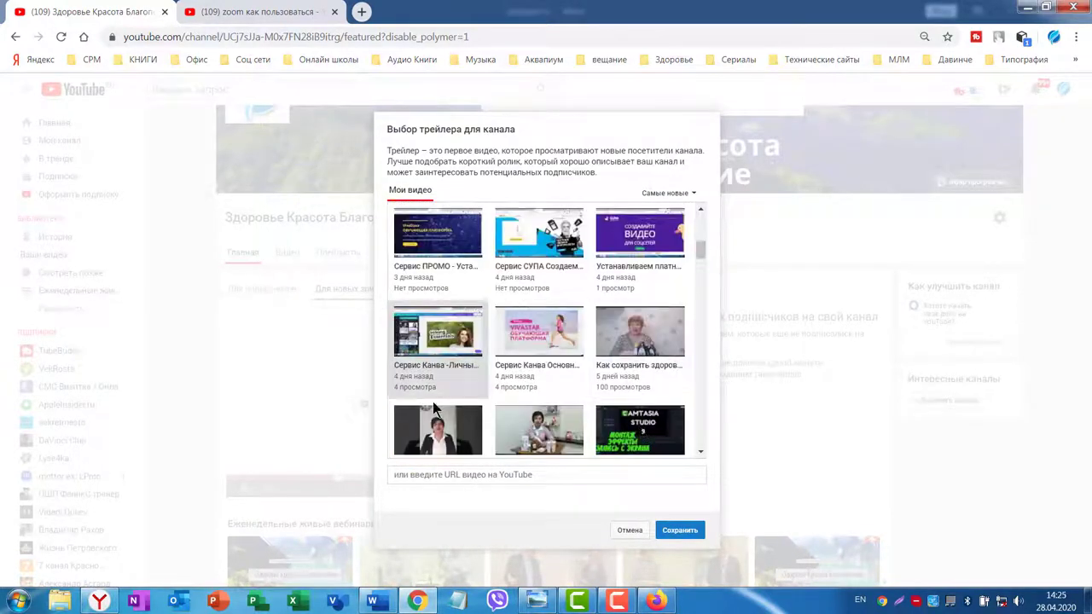
scroll(699, 285, "down", 10)
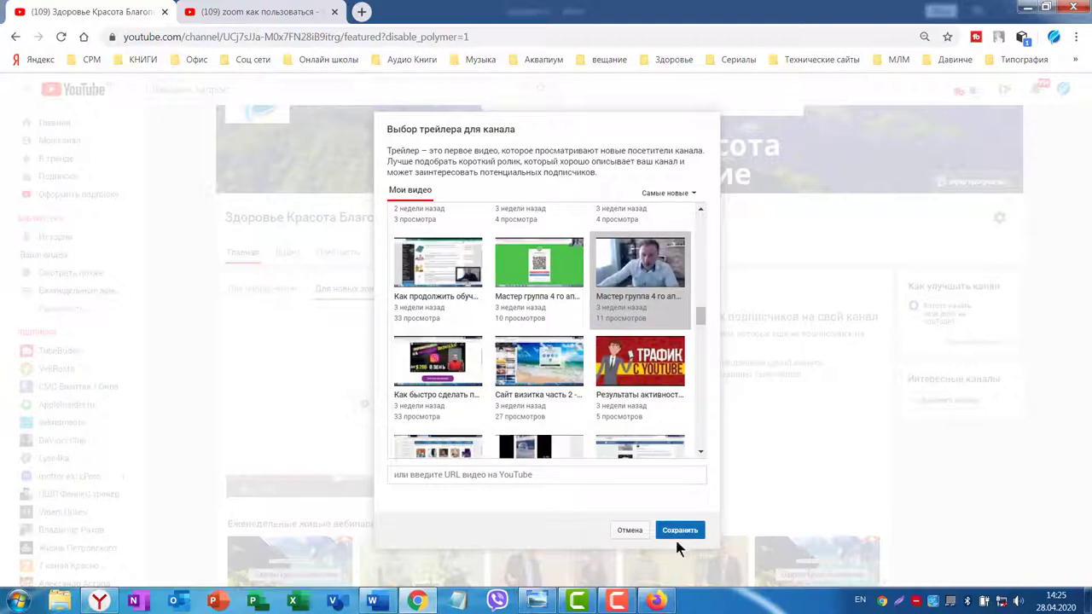
left_click(672, 532)
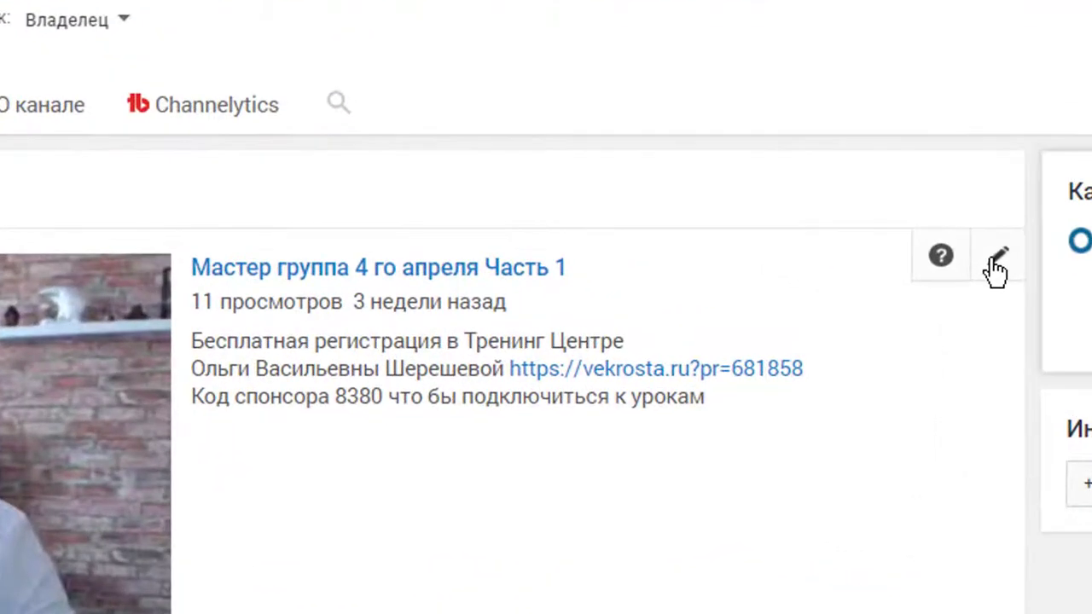
left_click(873, 314)
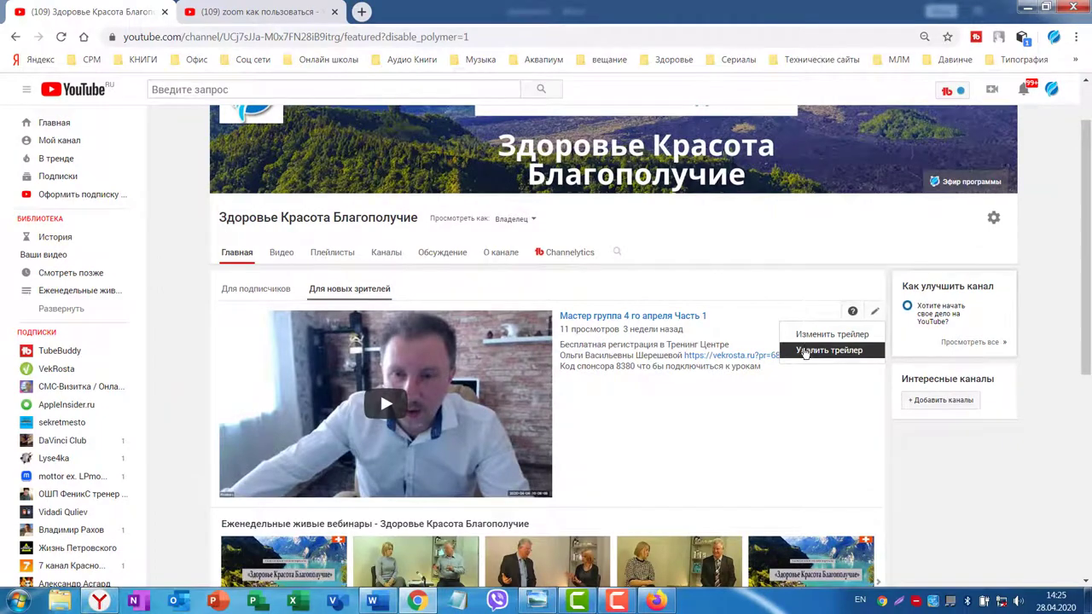
left_click(805, 350)
On the Для подписчиков layout, add a Популярные видео section below the Загрузки shelf.
left_click(232, 294)
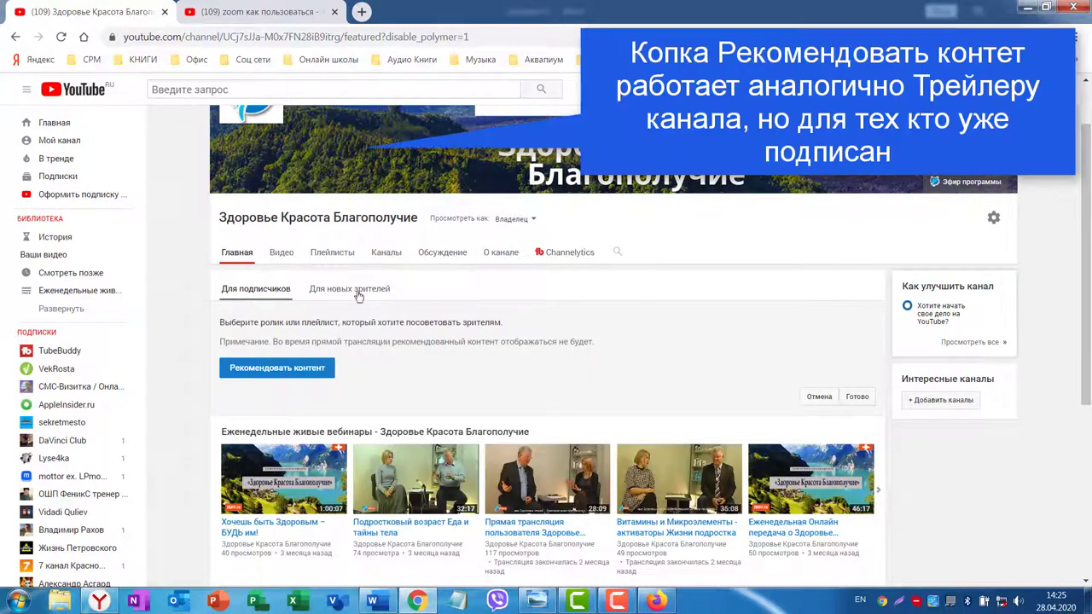
scroll(554, 306, "down", 3)
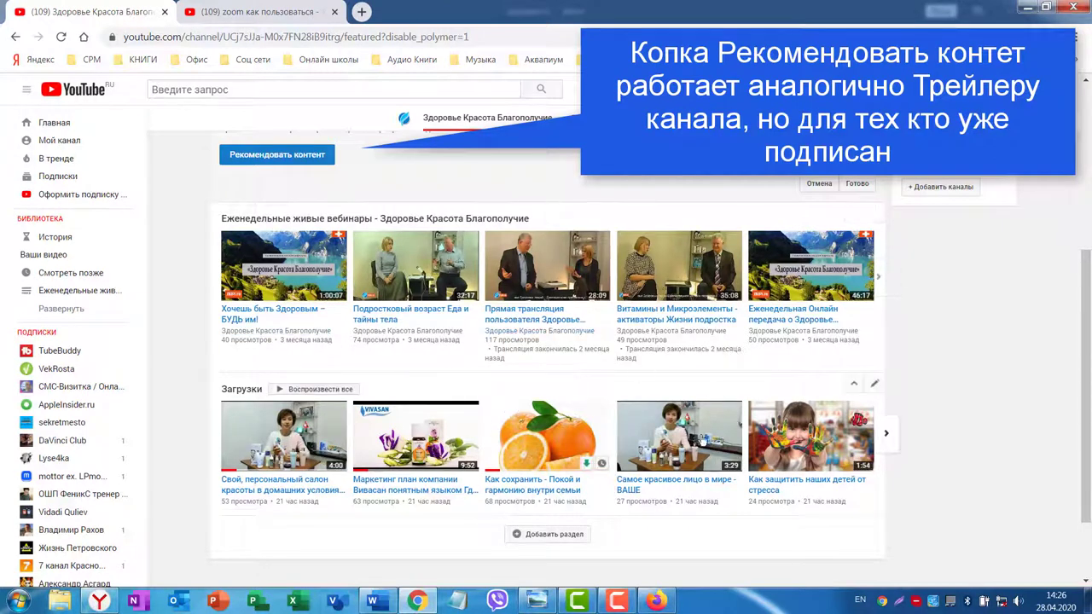
left_click(546, 534)
scroll(542, 509, "down", 3)
left_click(363, 407)
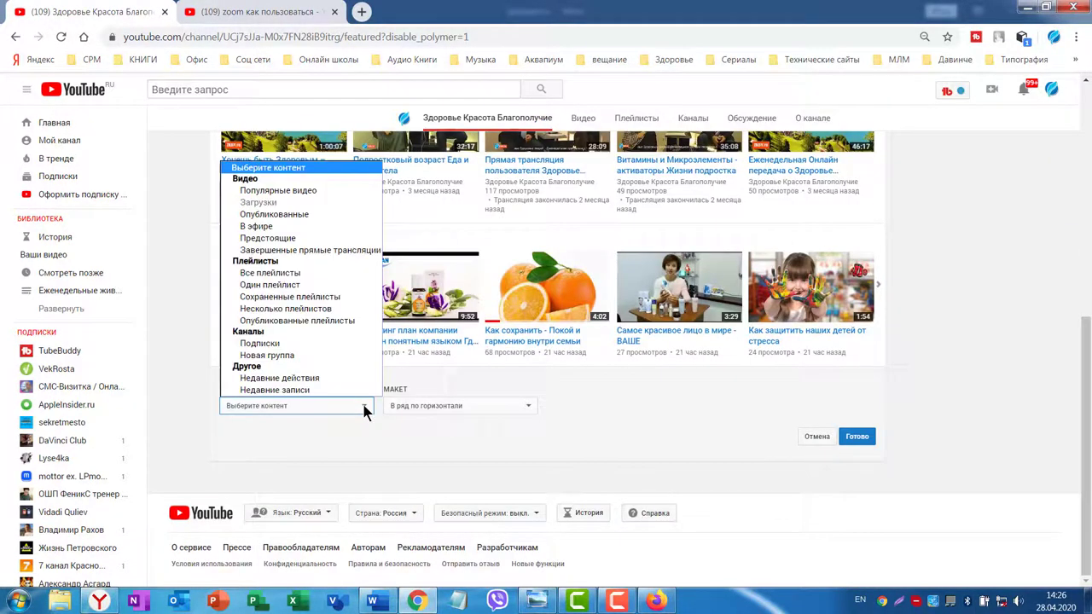
left_click(273, 190)
scroll(1006, 437, "down", 2)
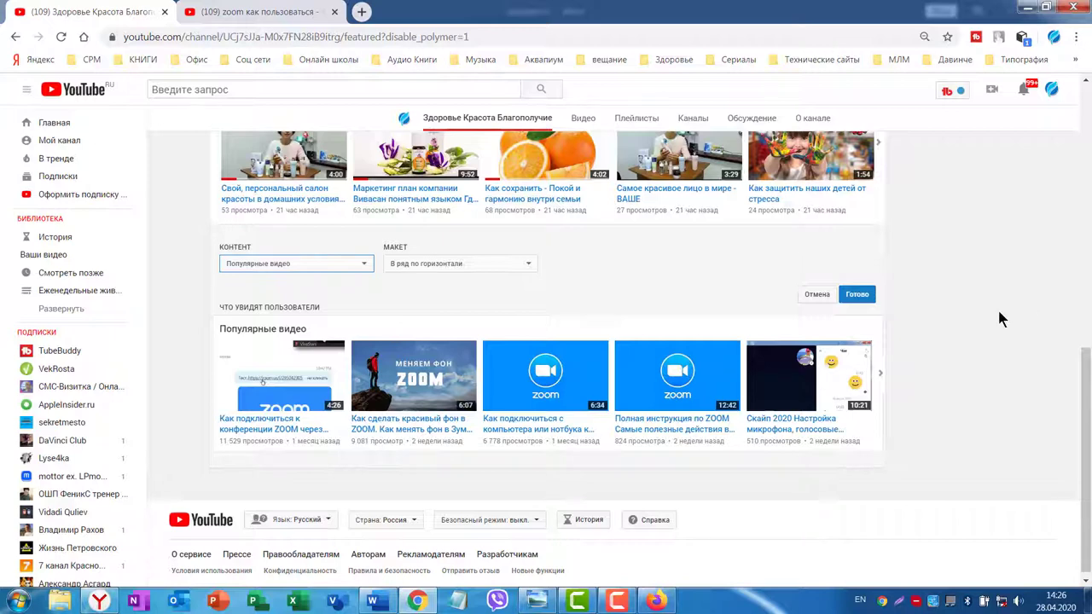
left_click(857, 295)
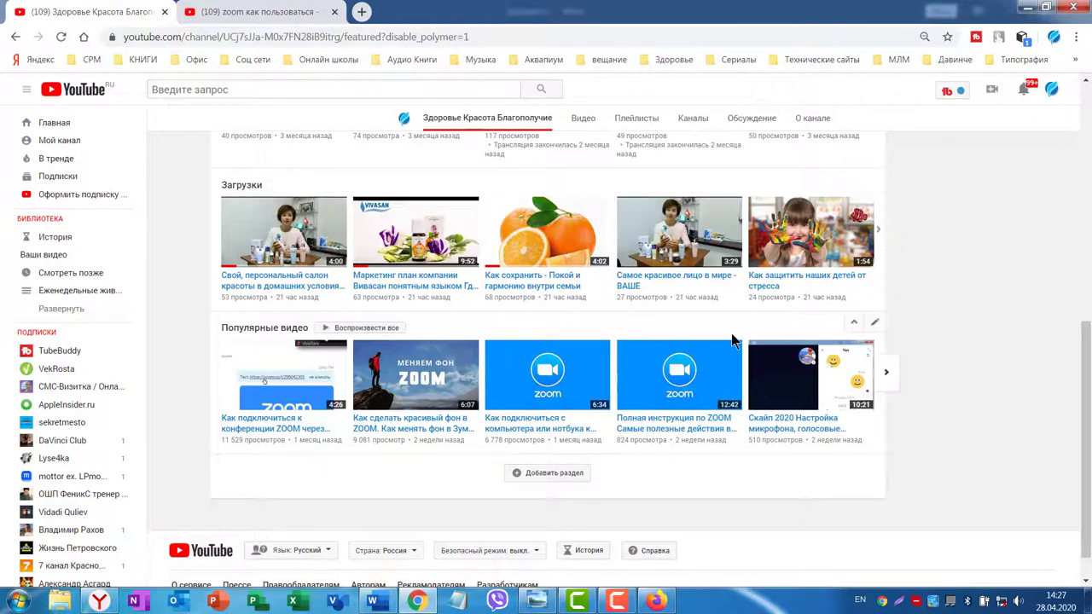
Move Популярные видео above Загрузки and the webinars section to the top of the Home page.
left_click(854, 327)
left_click(843, 256)
scroll(943, 266, "up", 2)
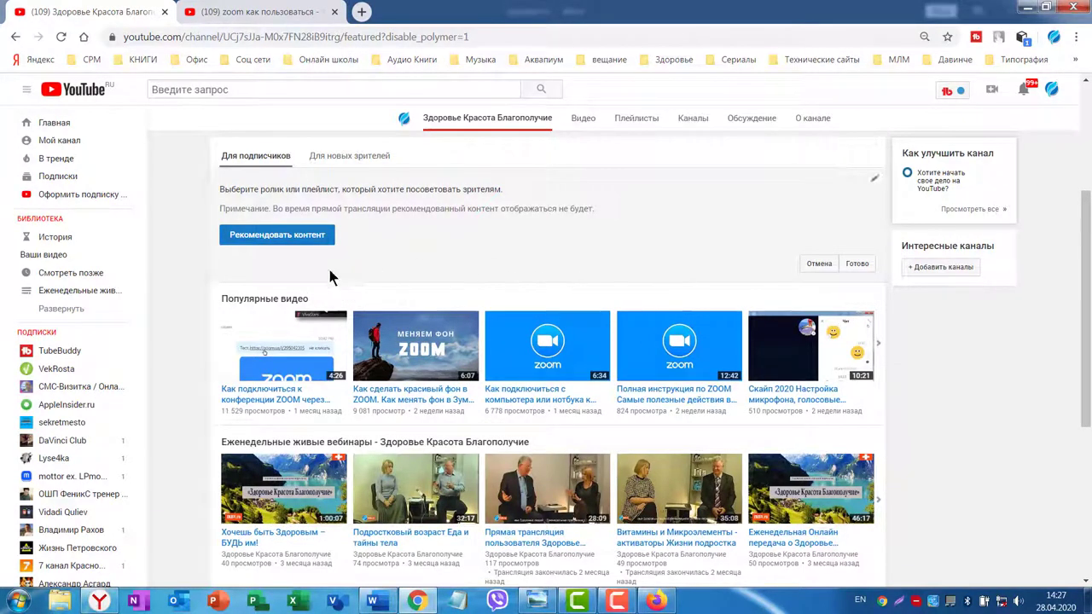
scroll(987, 401, "down", 3)
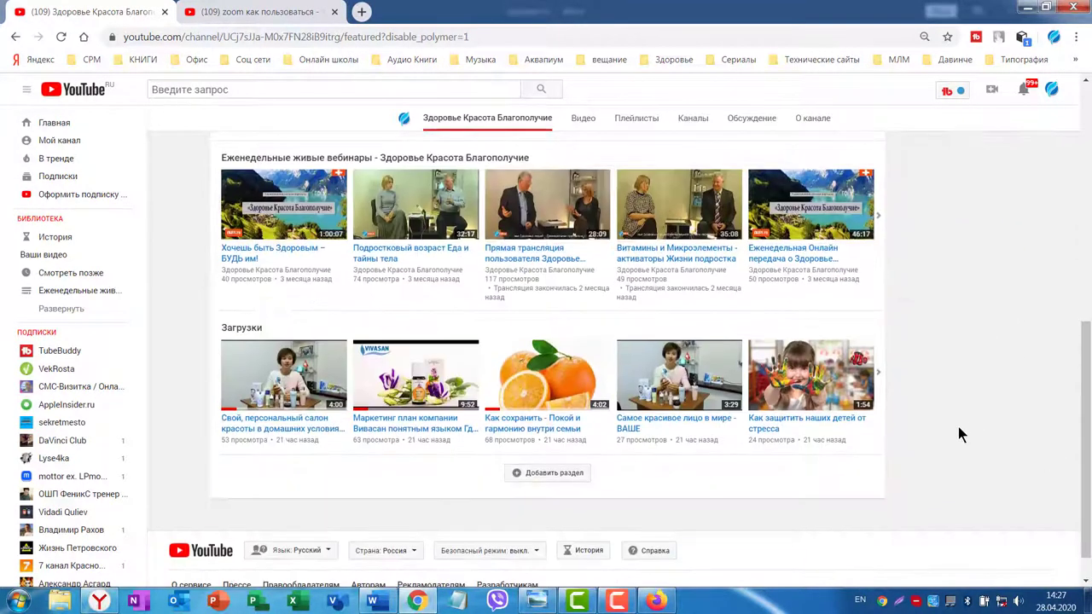
Add a Завершенные прямые трансляции section and move it up just below Популярные видео.
left_click(550, 472)
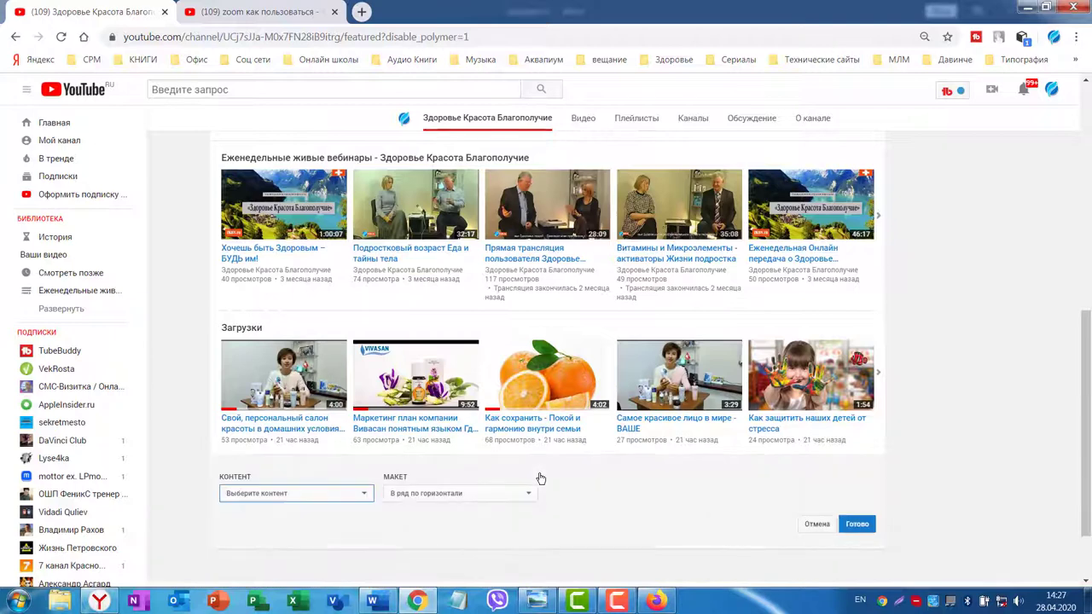
left_click(365, 496)
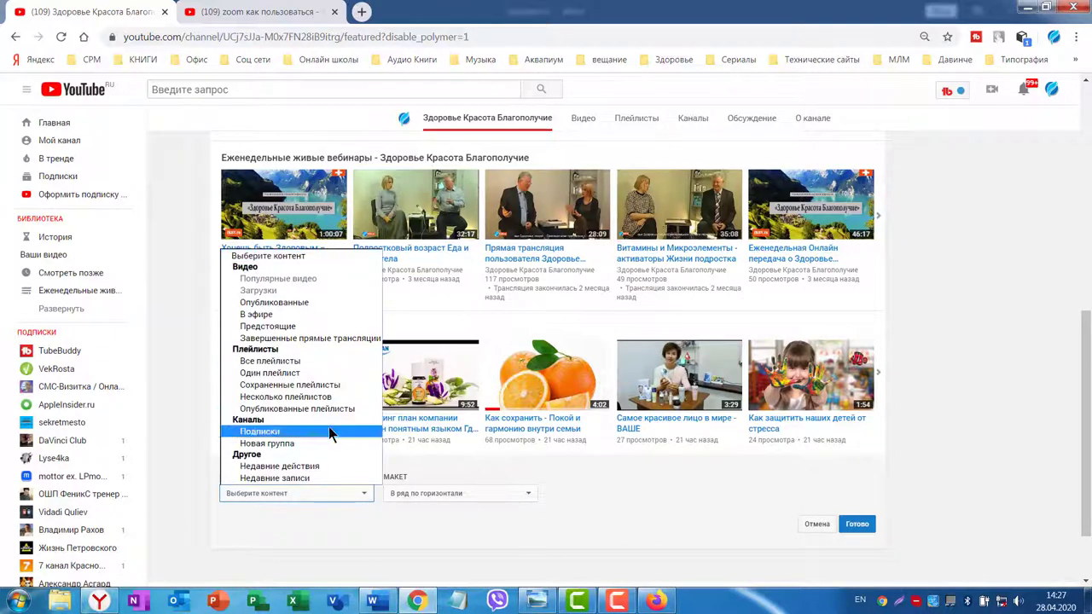
left_click(297, 338)
left_click(857, 312)
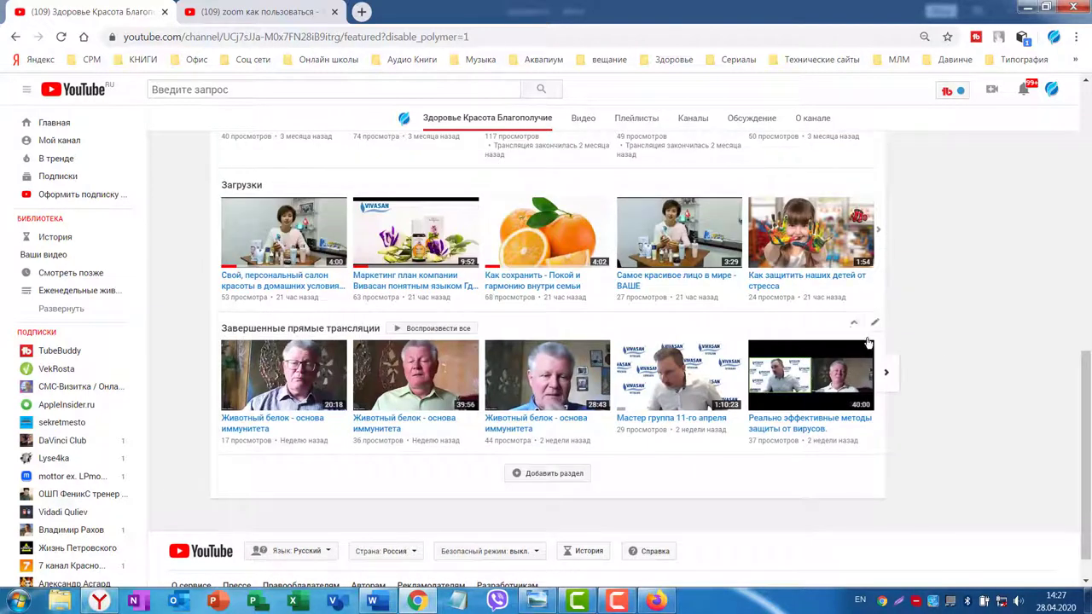
left_click(853, 323)
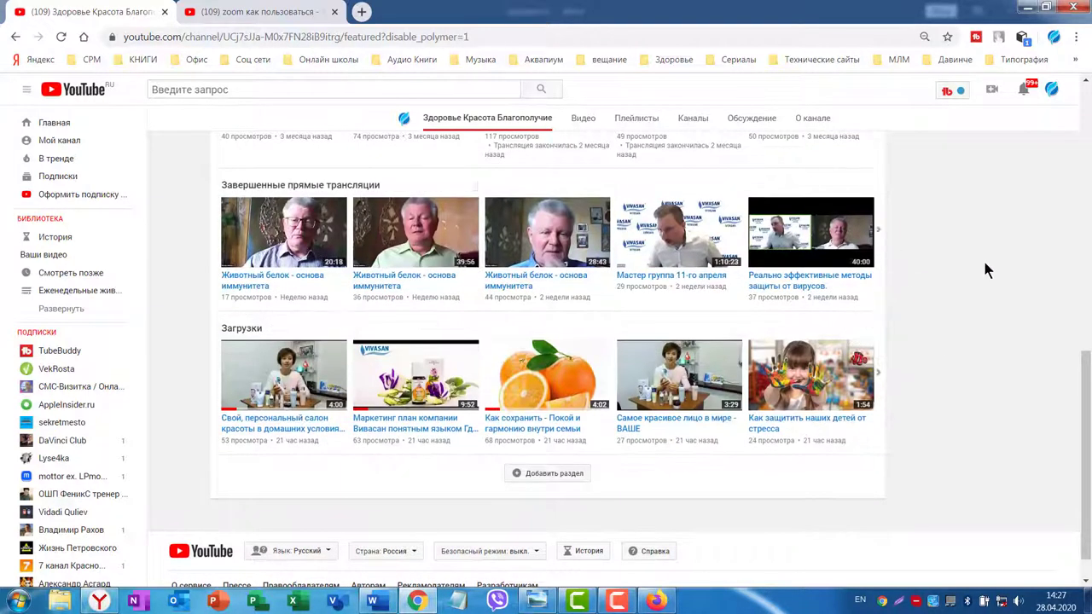
scroll(980, 259, "up", 2)
left_click(833, 357)
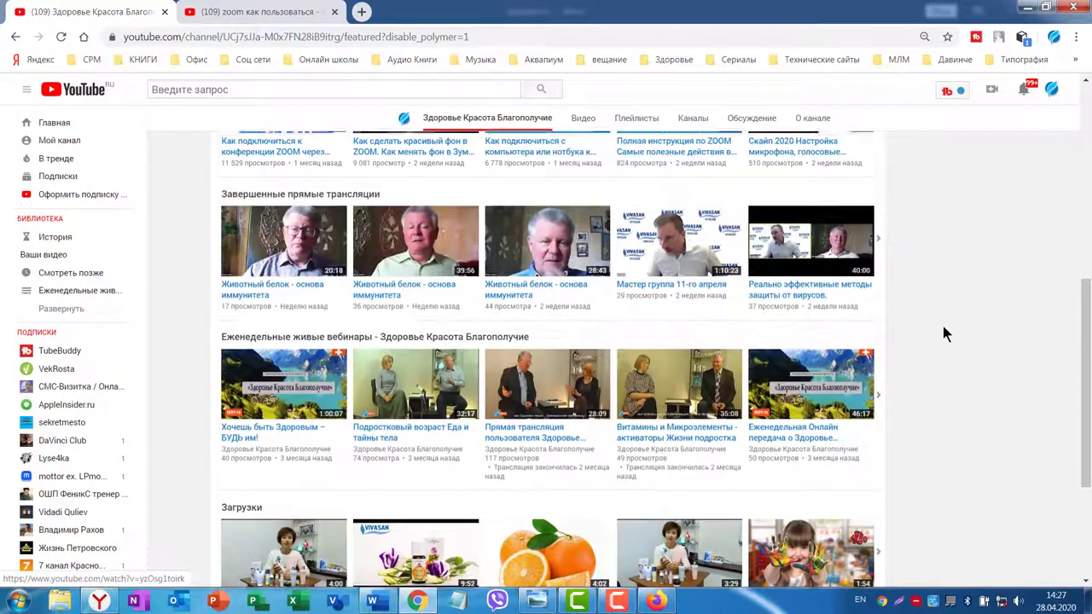
scroll(942, 325, "up", 2)
left_click(873, 185)
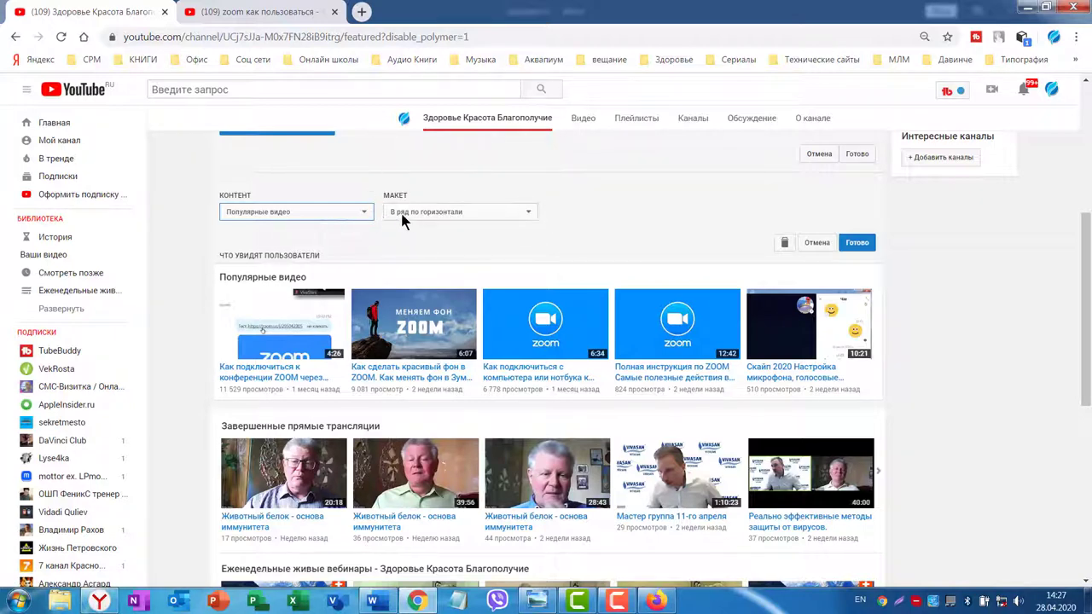
left_click(529, 213)
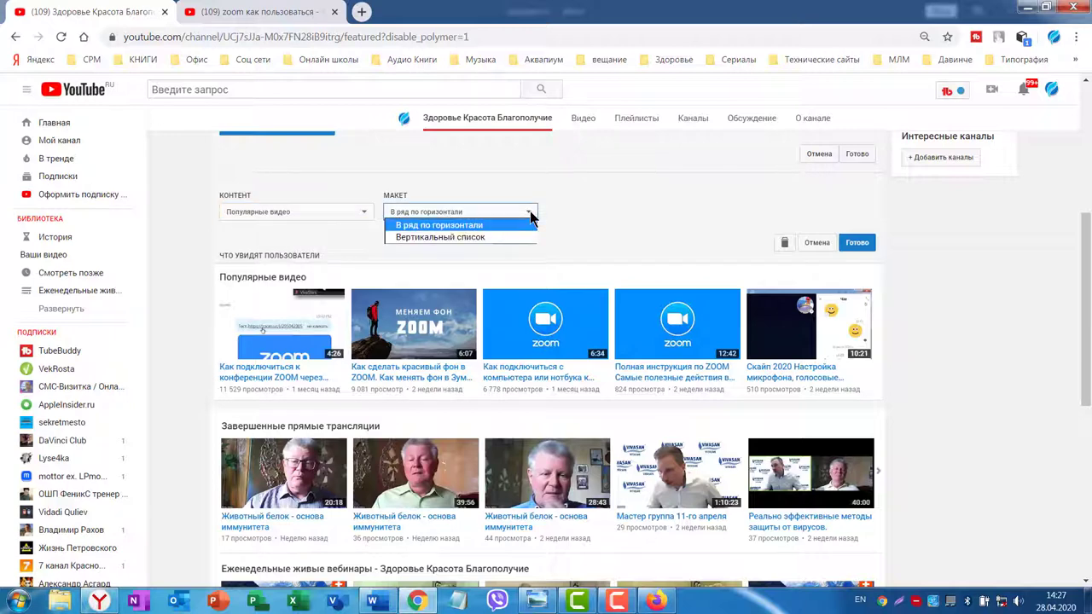
left_click(479, 236)
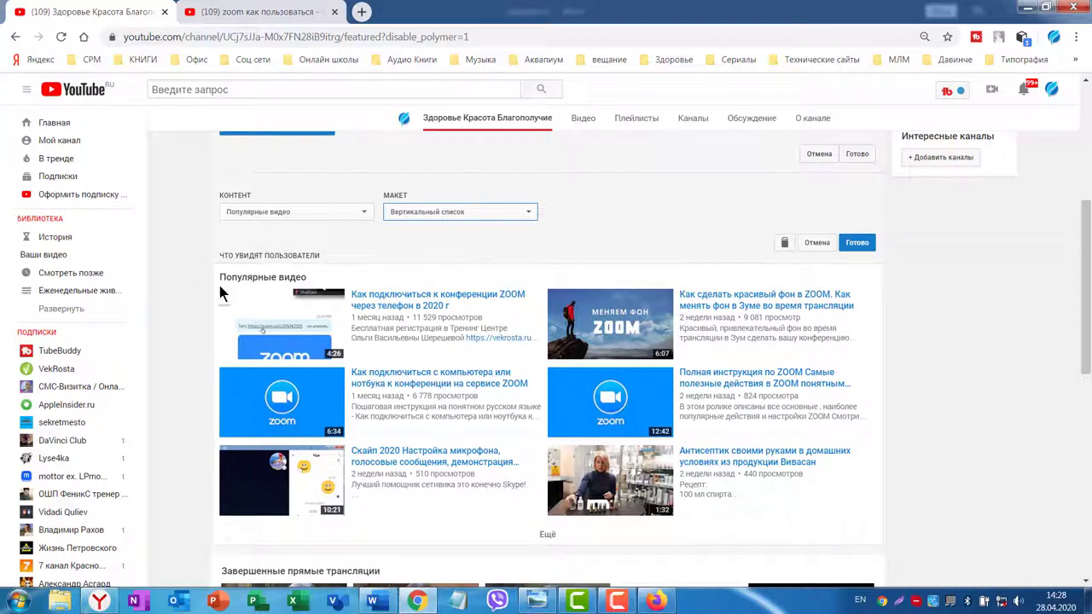
left_click(527, 214)
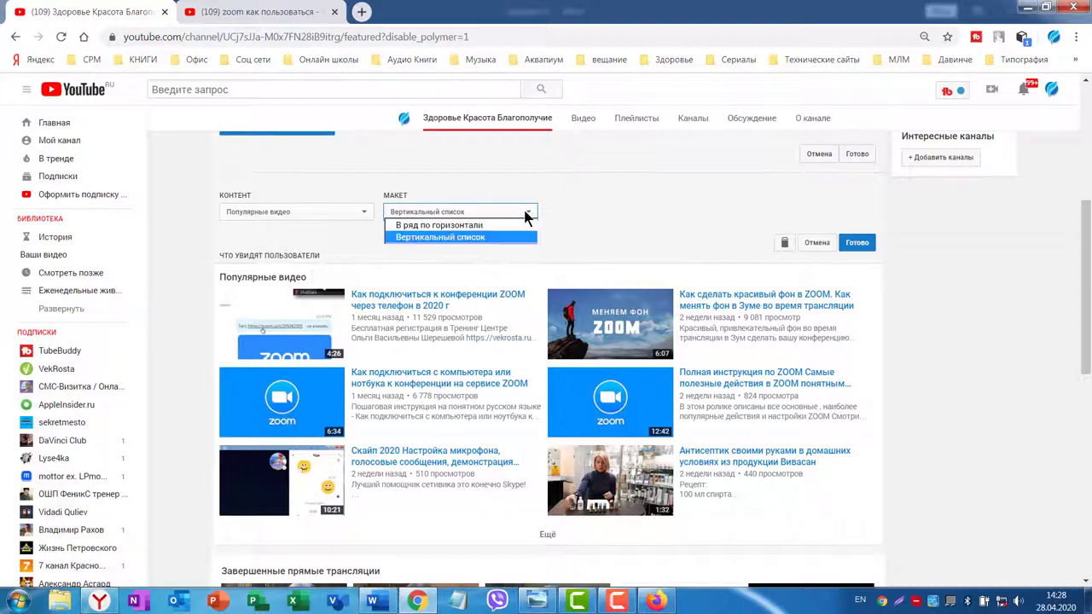
left_click(449, 226)
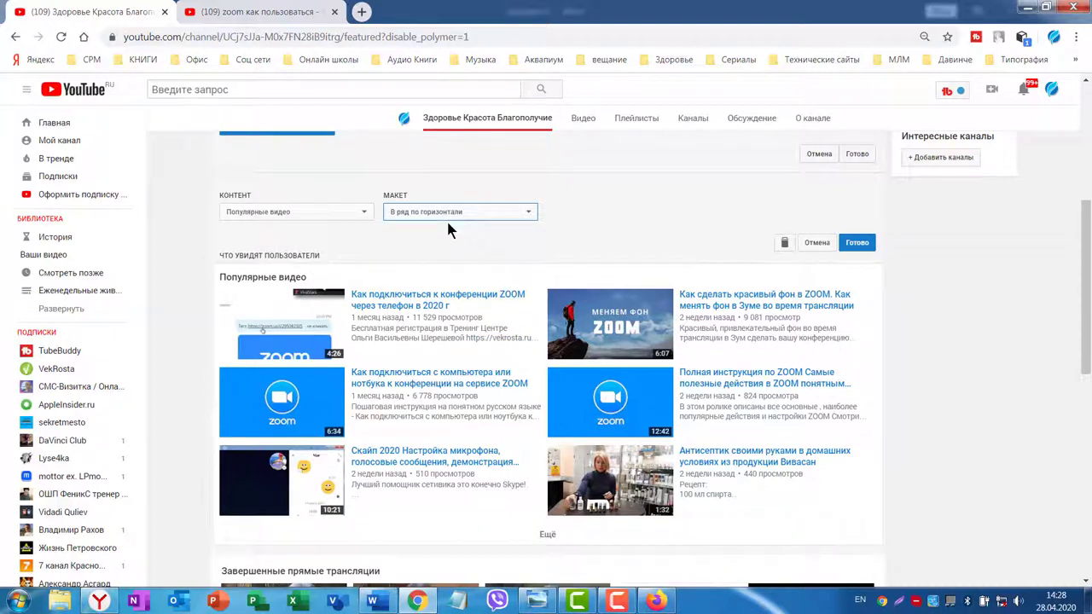
scroll(810, 348, "down", 2)
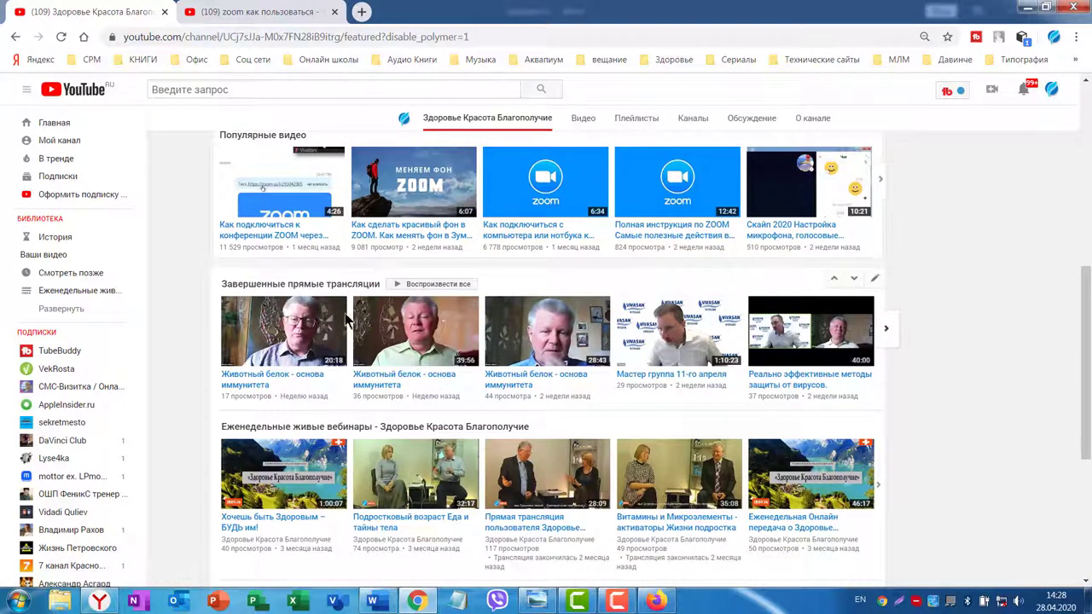
left_click(875, 280)
left_click(529, 307)
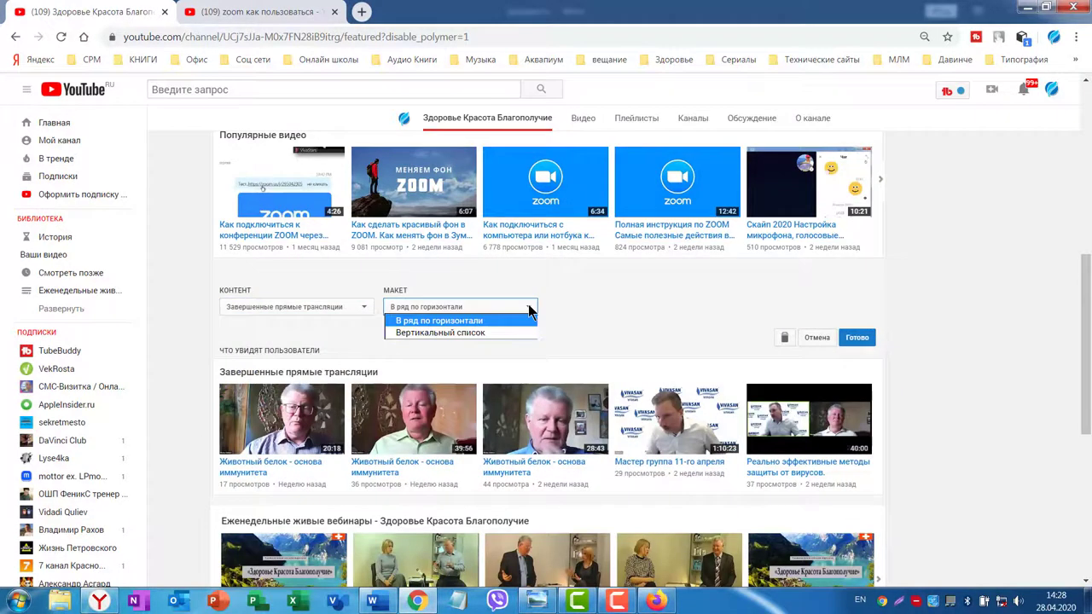
left_click(474, 332)
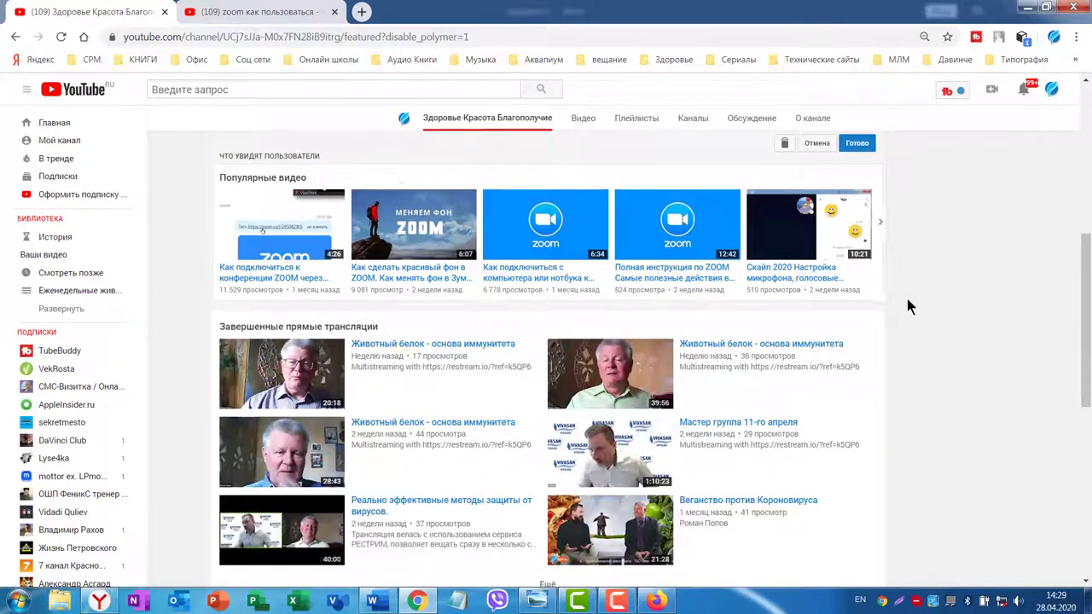
scroll(908, 333, "down", 3)
scroll(854, 248, "down", 3)
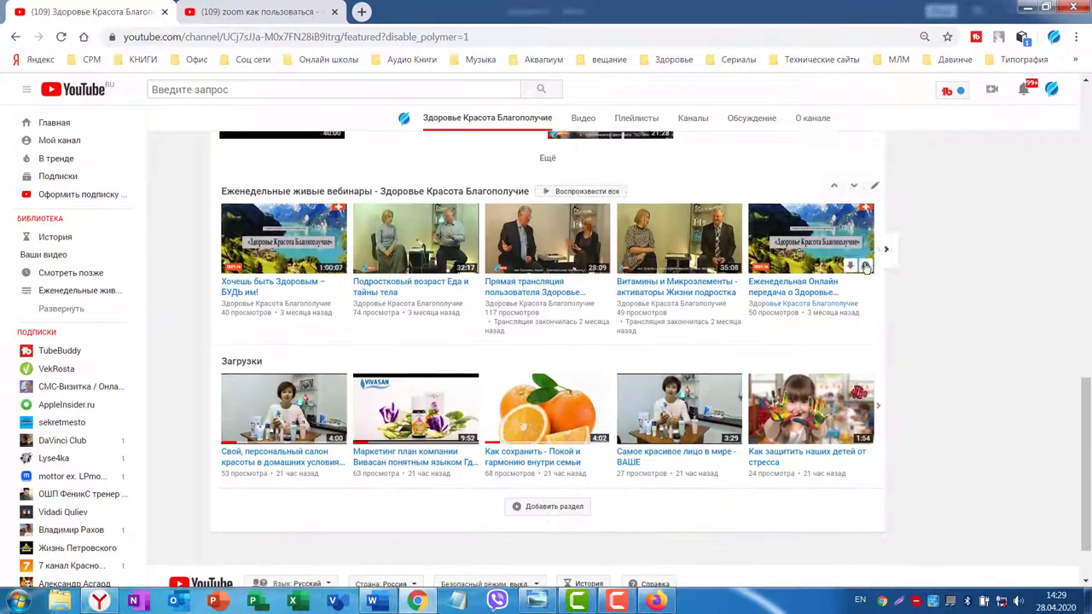
scroll(723, 433, "down", 2)
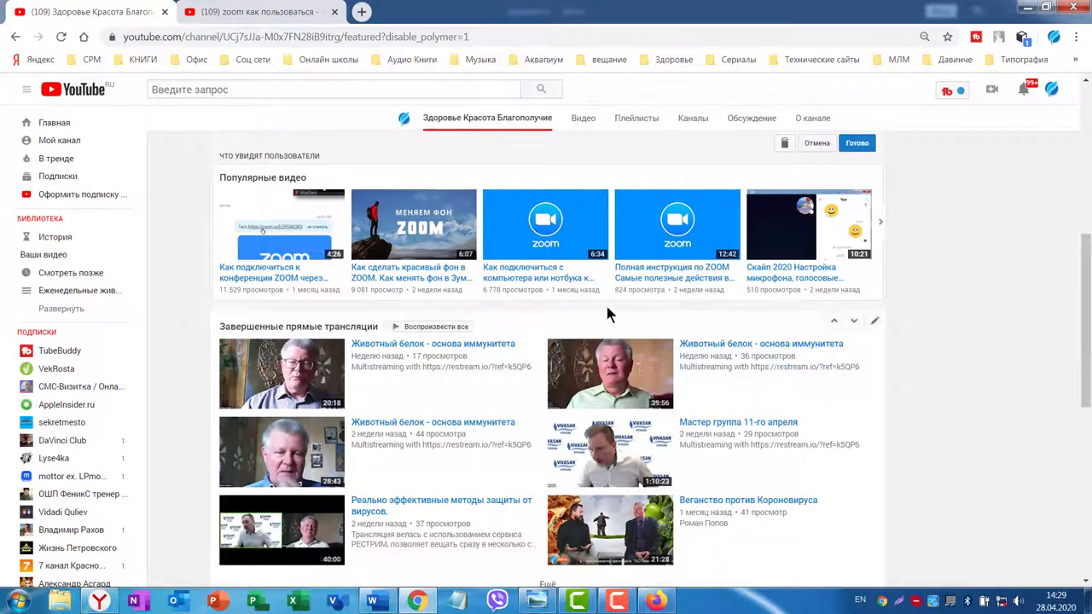
scroll(946, 304, "up", 3)
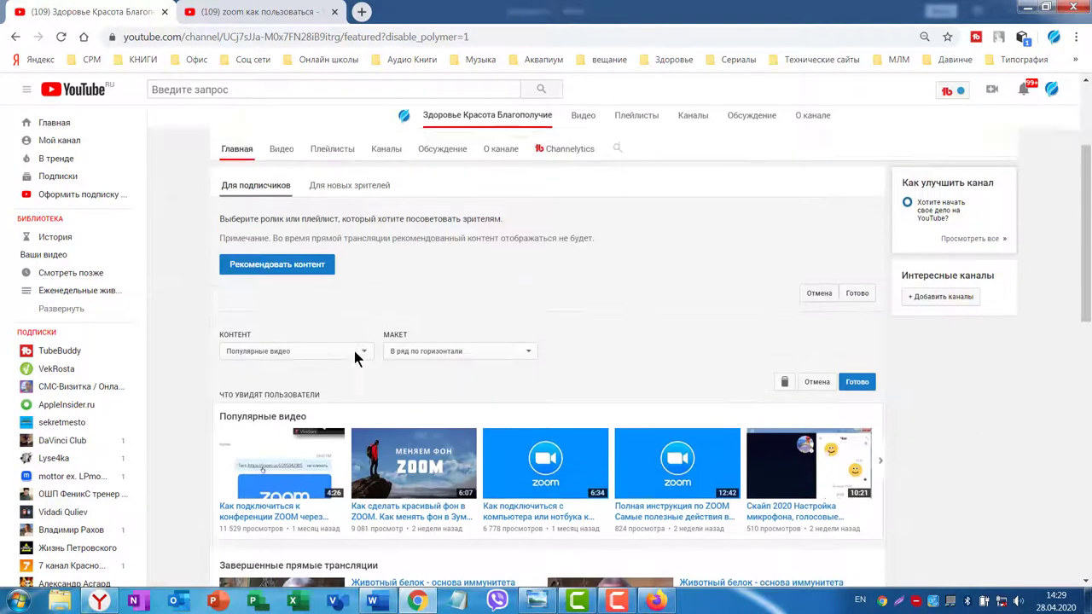
scroll(989, 349, "down", 7)
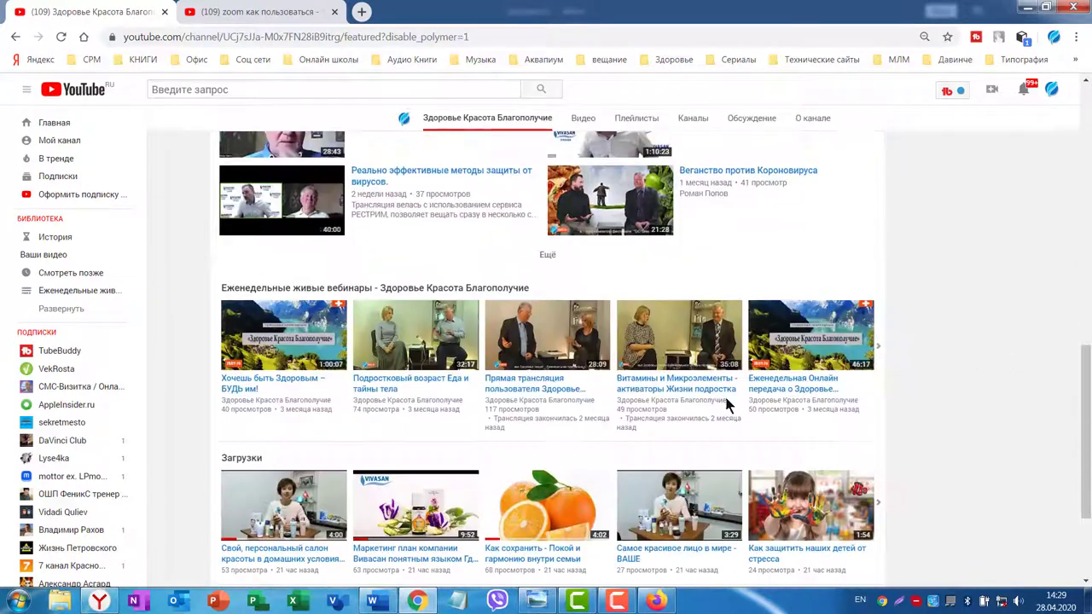
Add a horizontal-row Один плейлист section featuring 'Как пользоваться Zoom, понятным языком'.
scroll(930, 374, "down", 3)
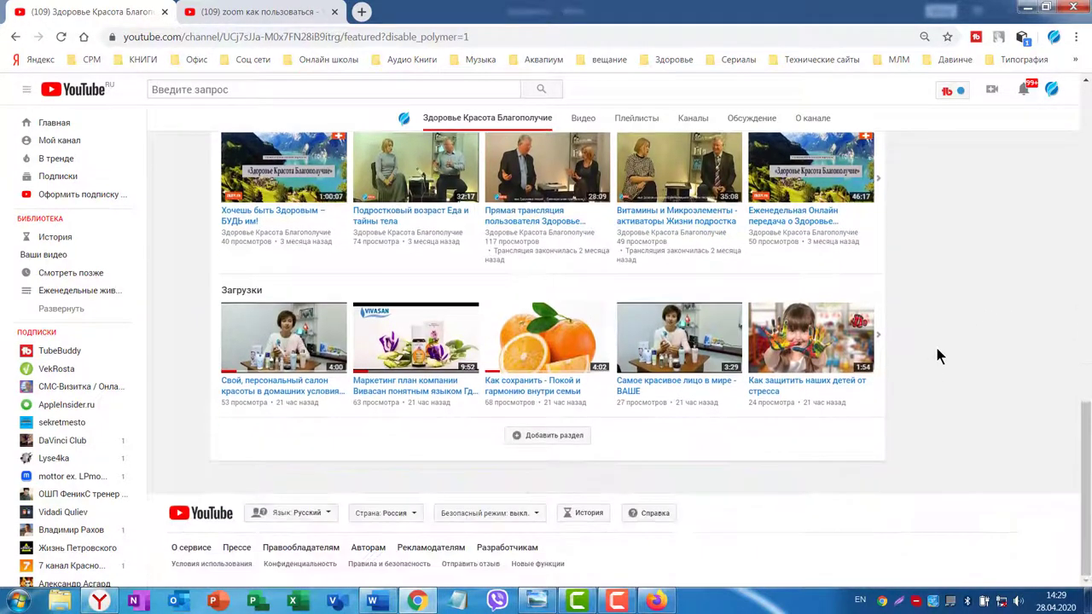
left_click(559, 436)
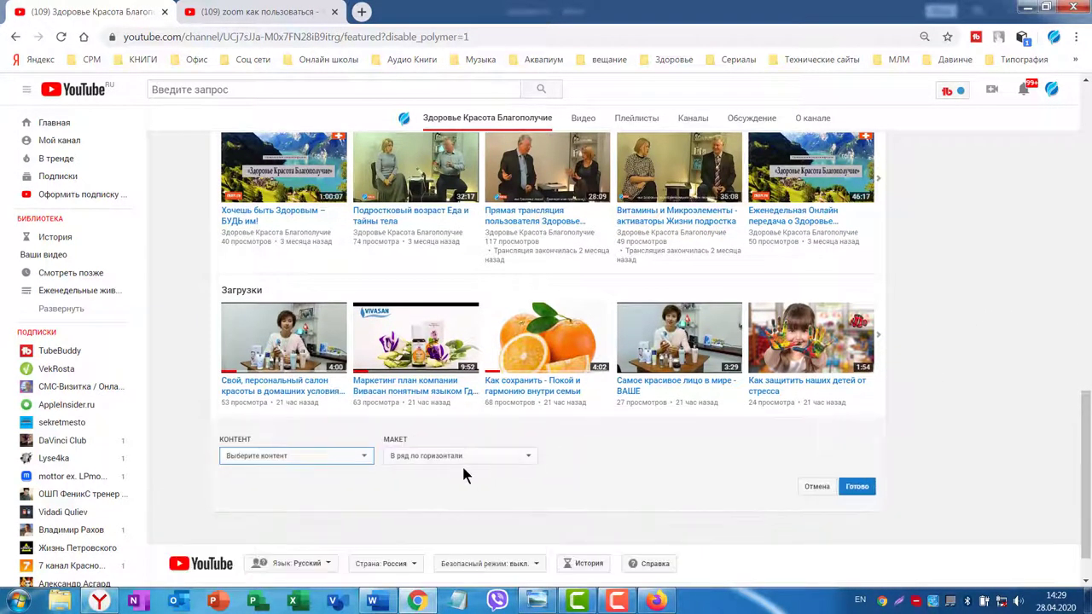
left_click(366, 458)
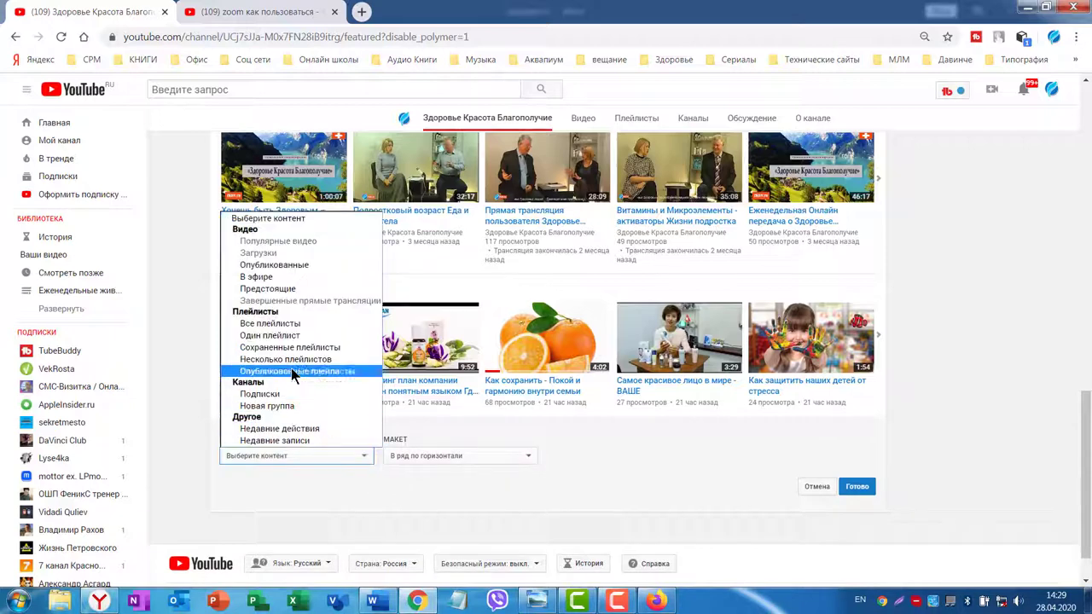
left_click(250, 336)
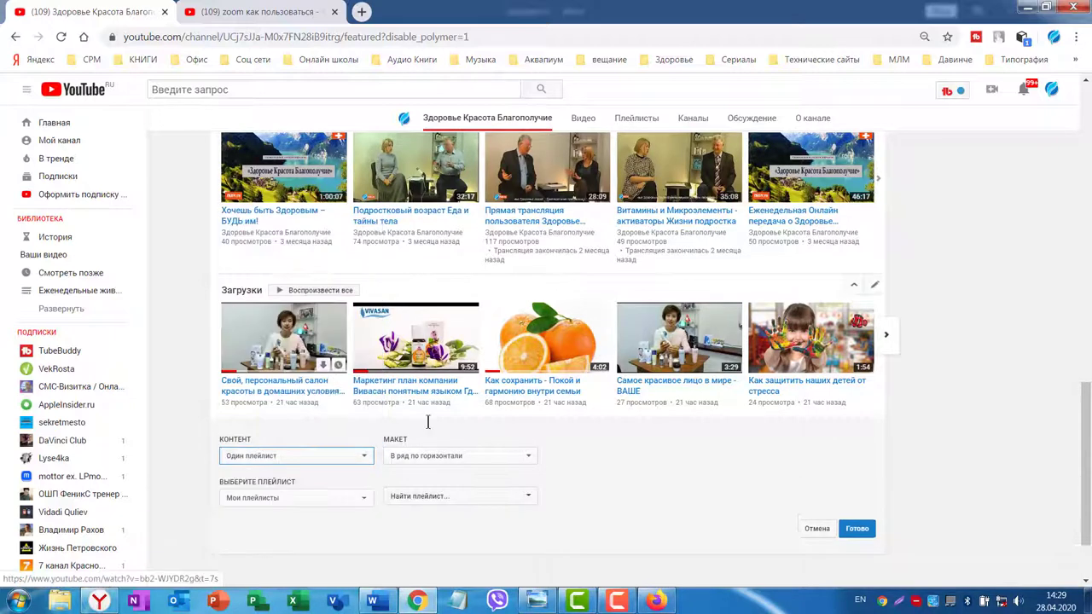
scroll(554, 384, "down", 2)
left_click(526, 339)
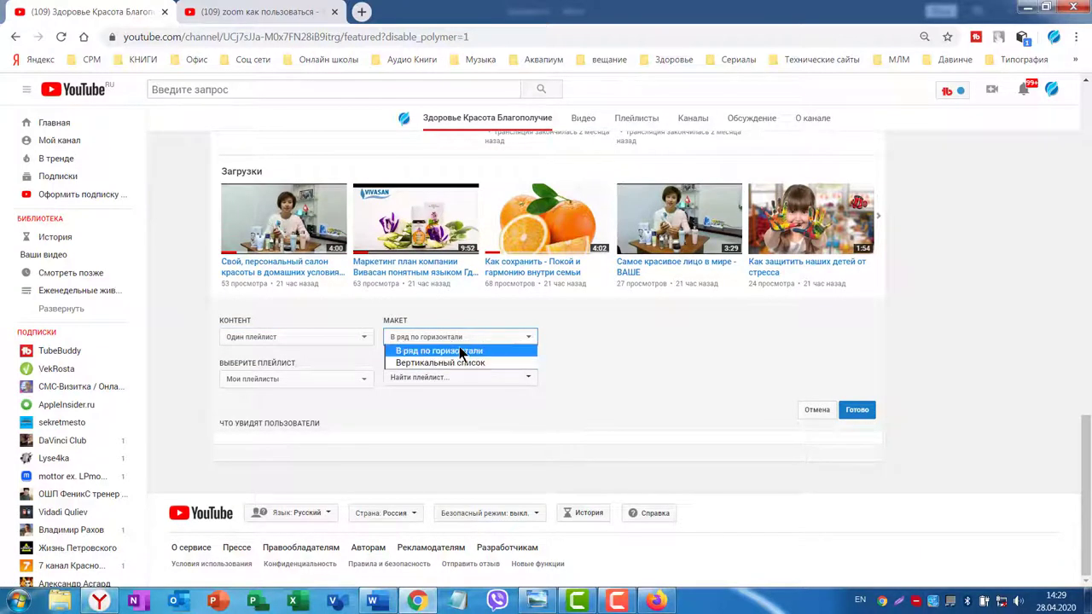
left_click(601, 338)
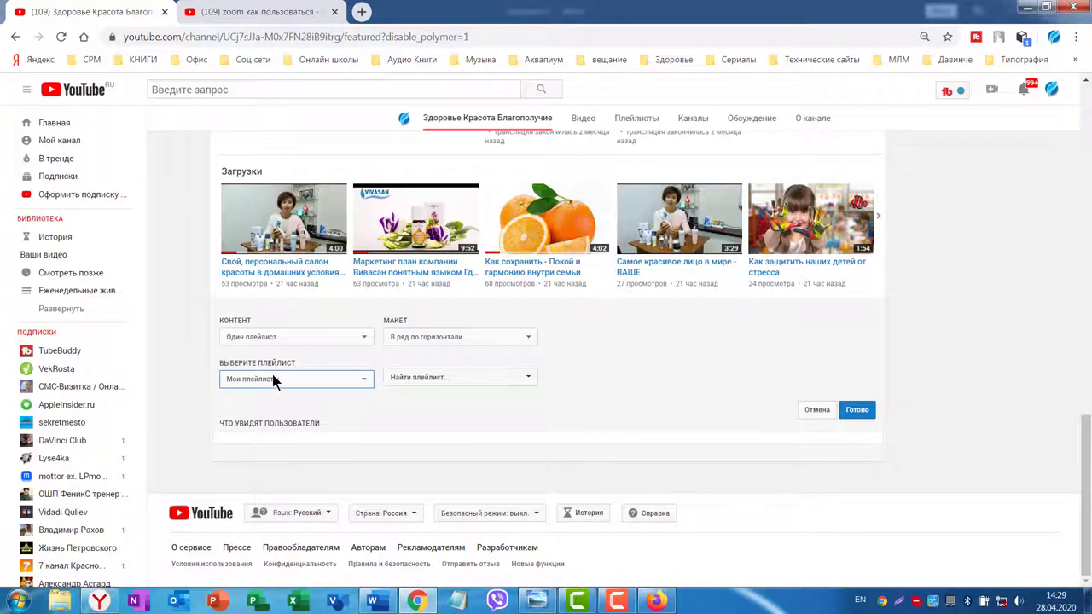
left_click(528, 379)
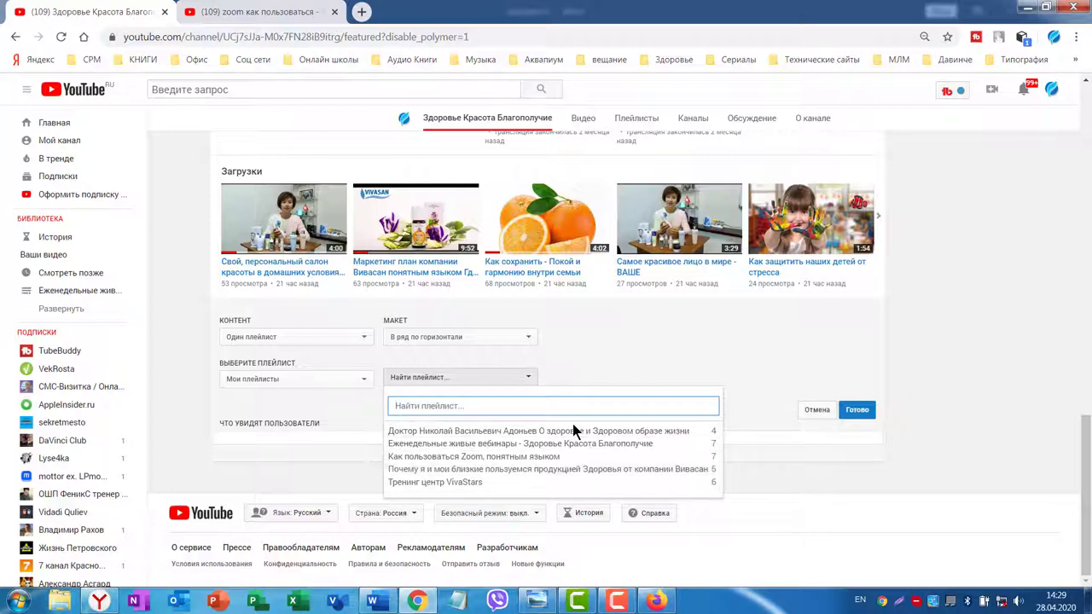
left_click(425, 458)
scroll(682, 401, "down", 2)
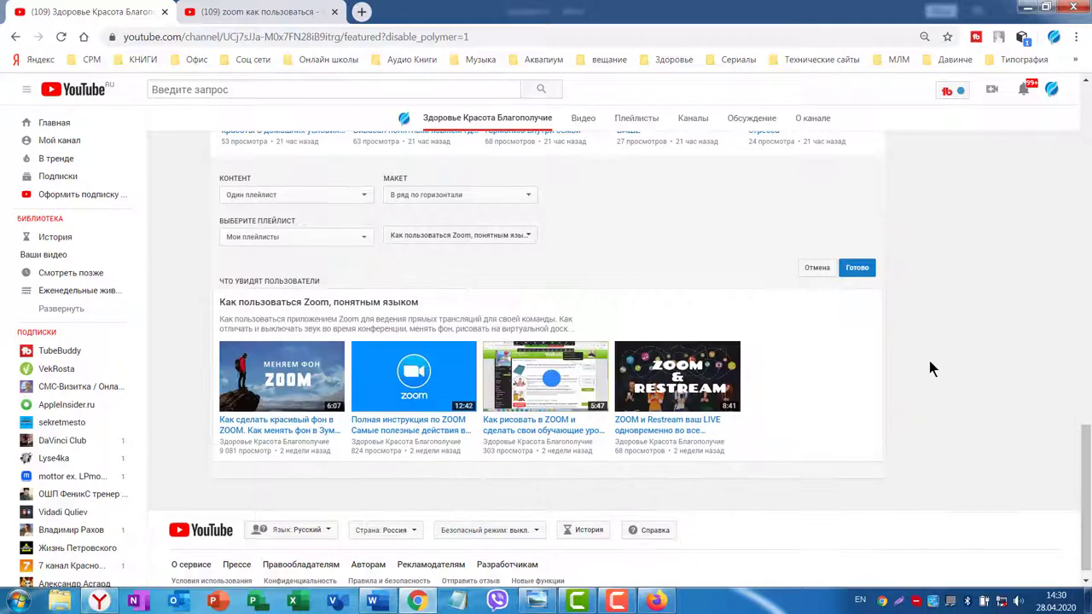
left_click(857, 268)
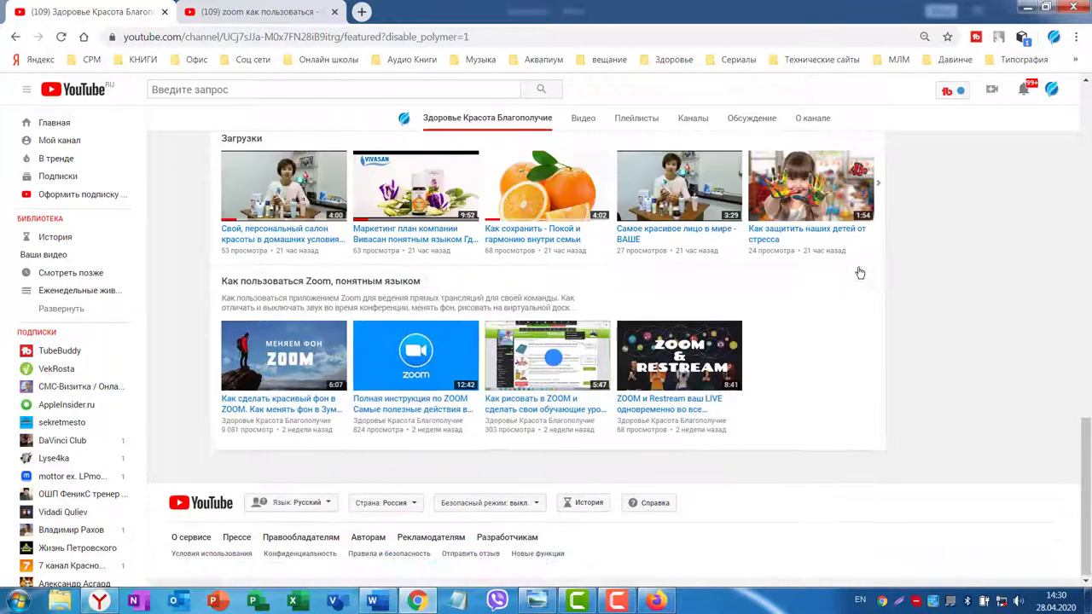
scroll(918, 316, "up", 2)
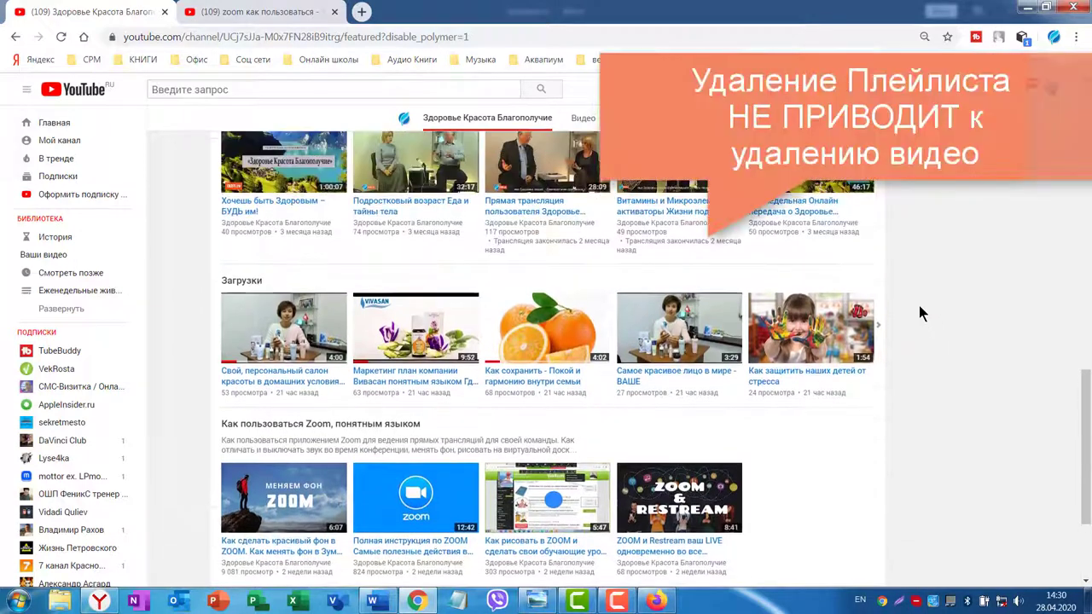
Delete the Загрузки shelf so the Zoom playlist row follows the weekly webinars section.
left_click(875, 277)
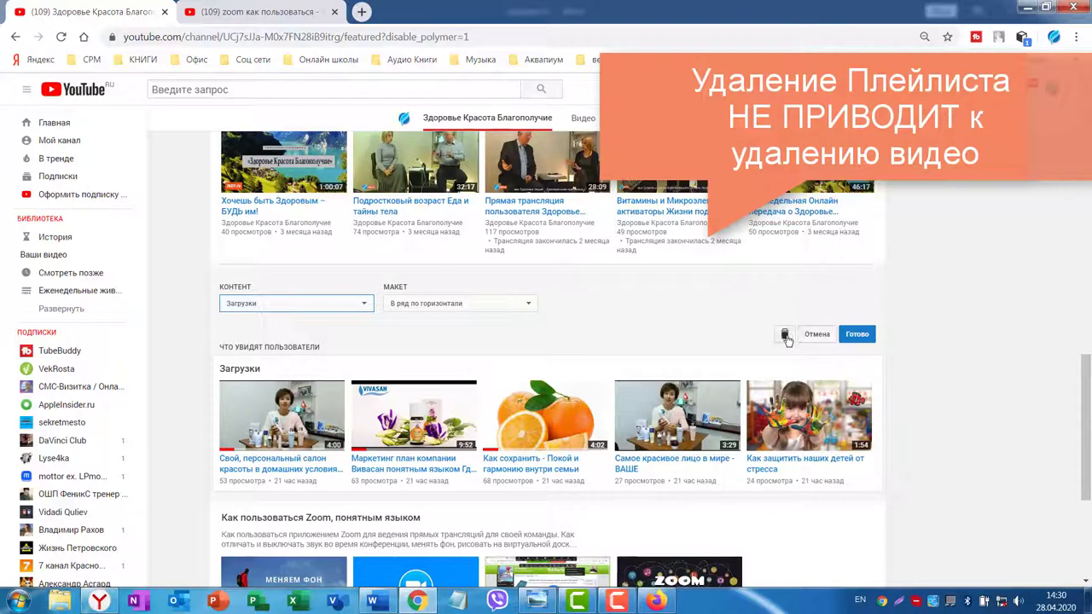
left_click(785, 336)
scroll(897, 337, "up", 3)
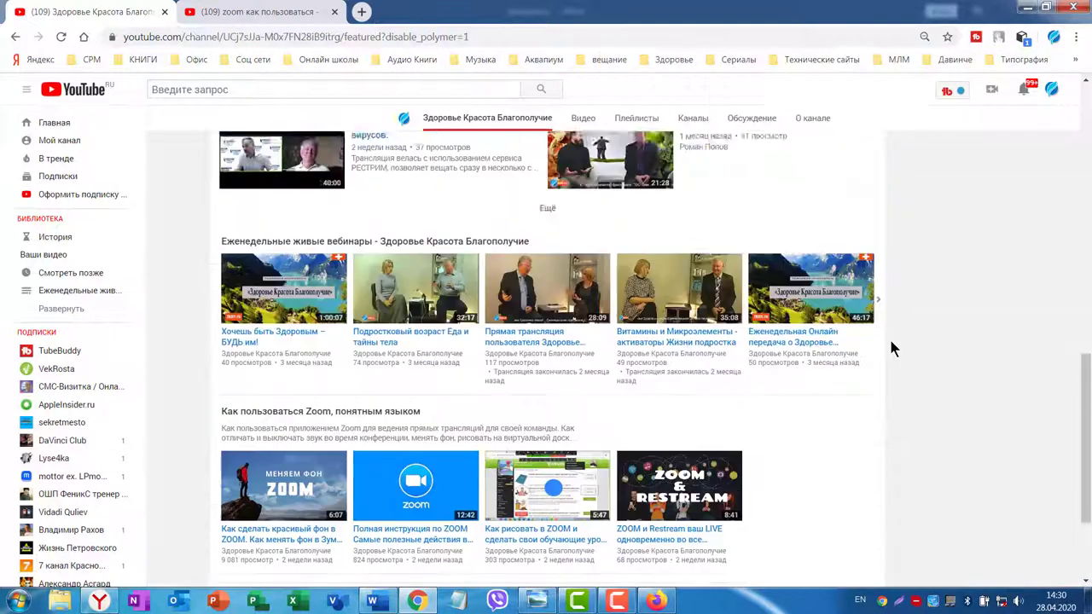
scroll(911, 334, "up", 6)
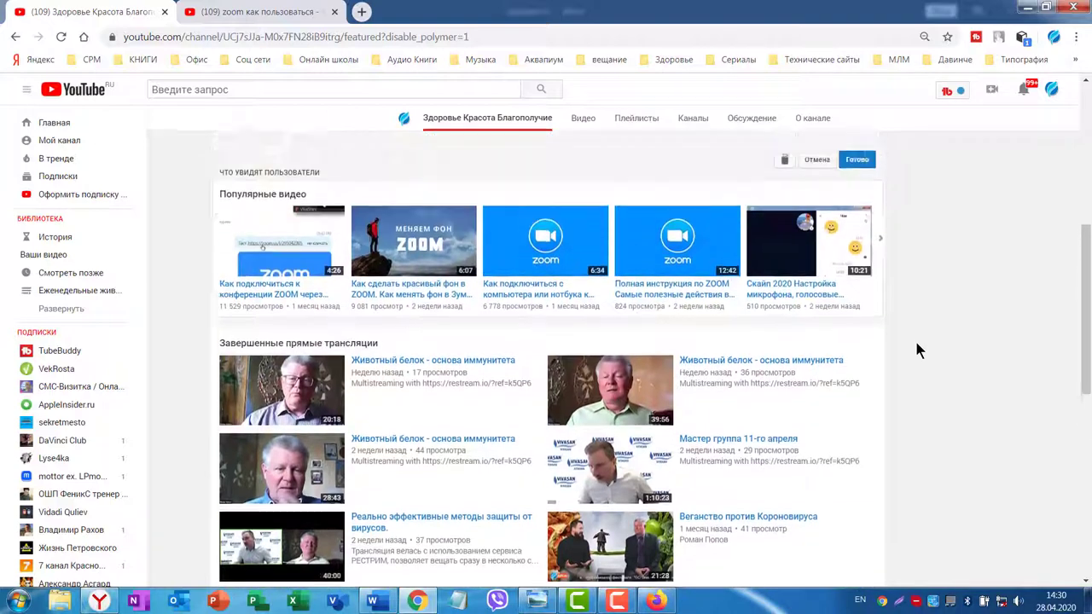
scroll(915, 346, "down", 4)
Add a Один плейлист section using the Вертикальный список layout for the Тренинг центр VivaStars playlist.
scroll(918, 351, "down", 5)
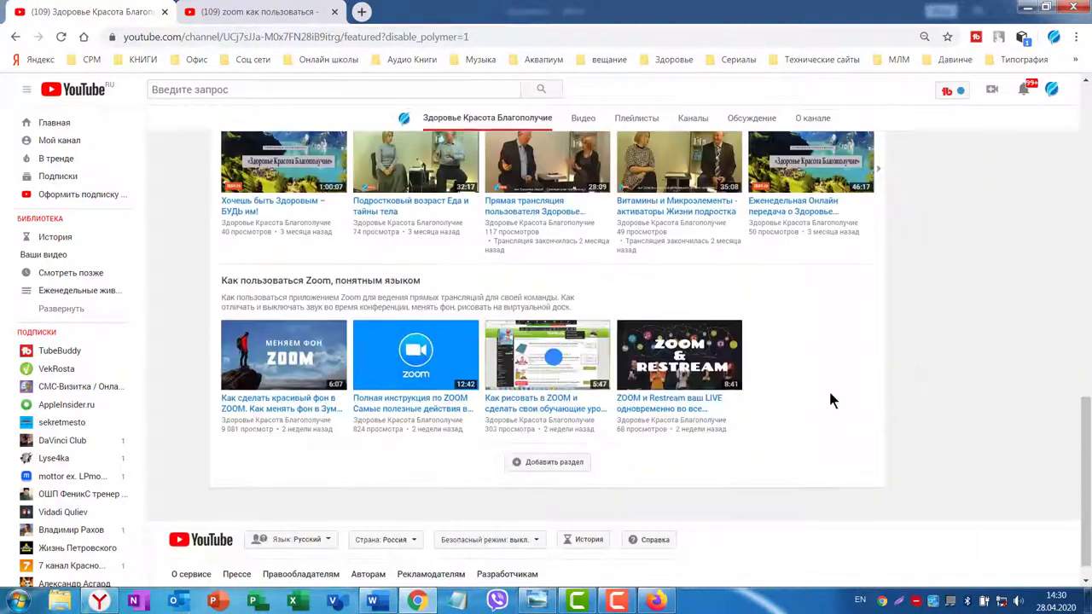
left_click(549, 464)
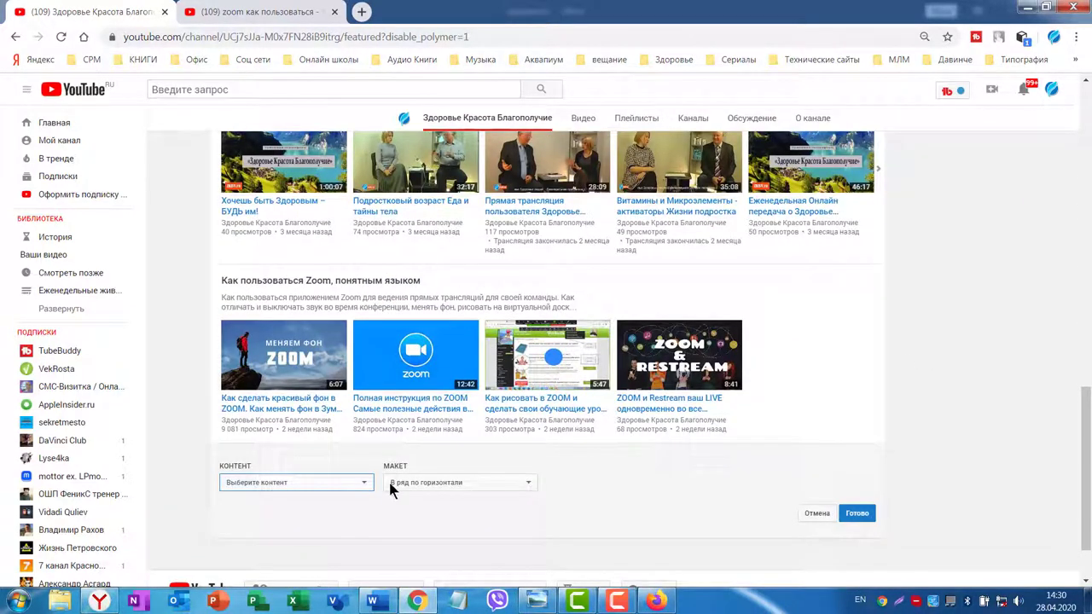
left_click(361, 482)
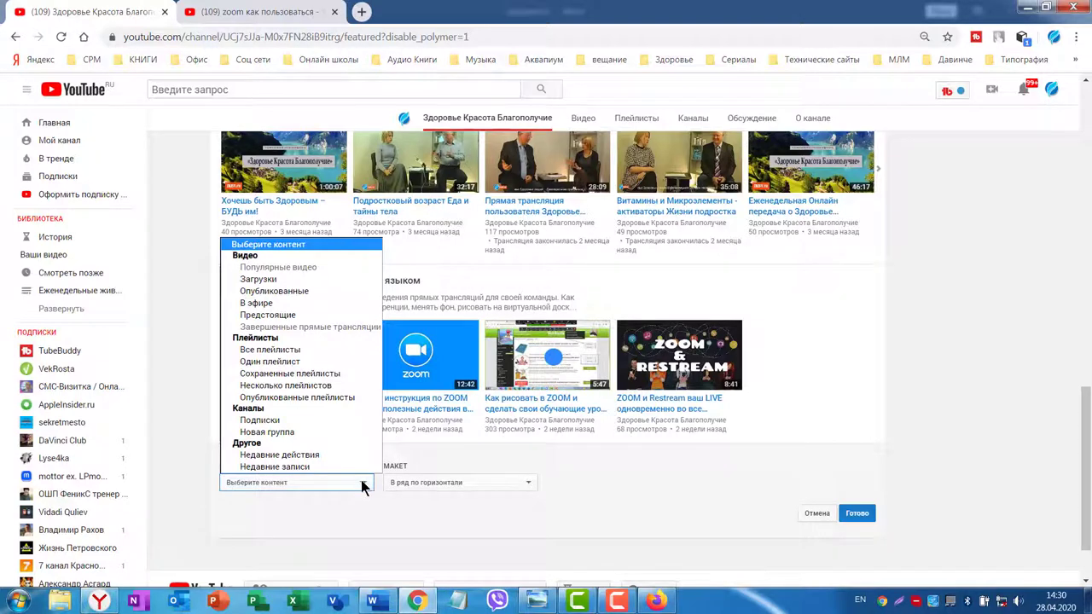
left_click(277, 365)
scroll(554, 410, "down", 3)
left_click(528, 342)
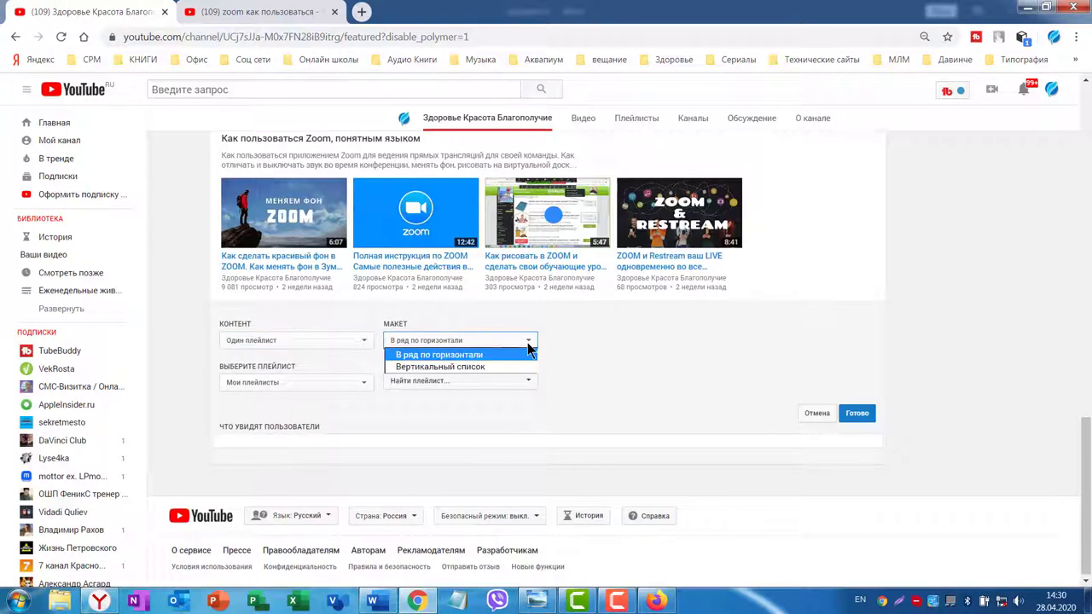
left_click(475, 368)
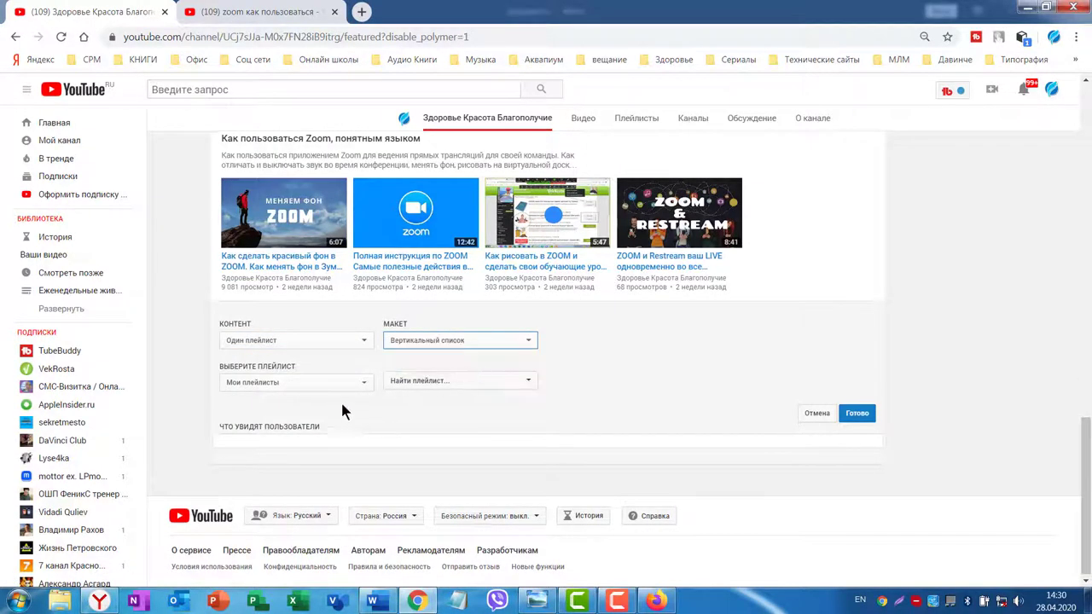
left_click(528, 384)
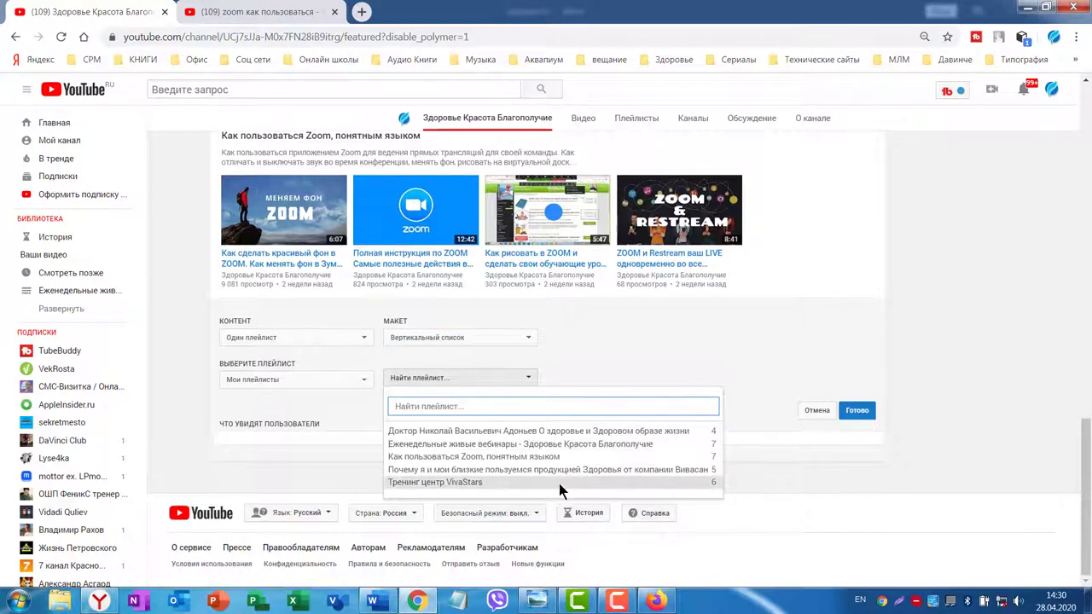
left_click(516, 482)
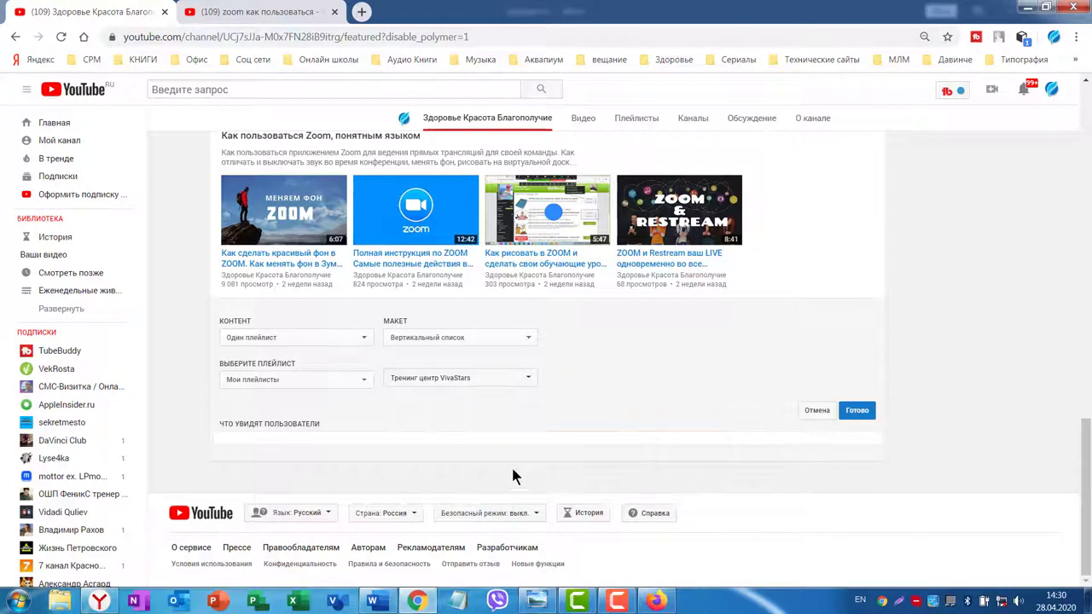
scroll(959, 362, "down", 1)
scroll(959, 367, "down", 2)
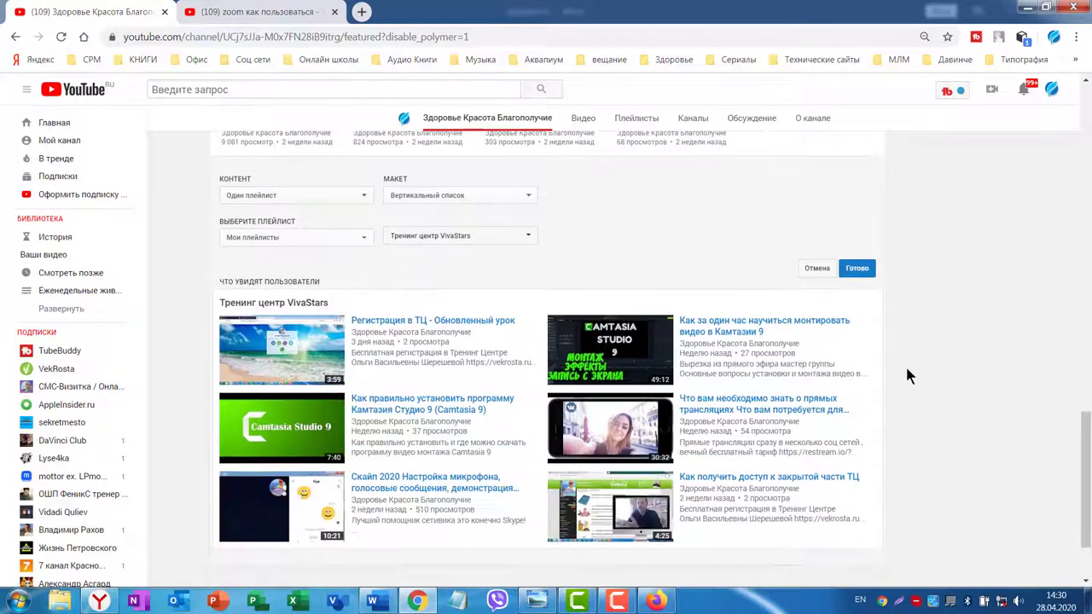
left_click(857, 270)
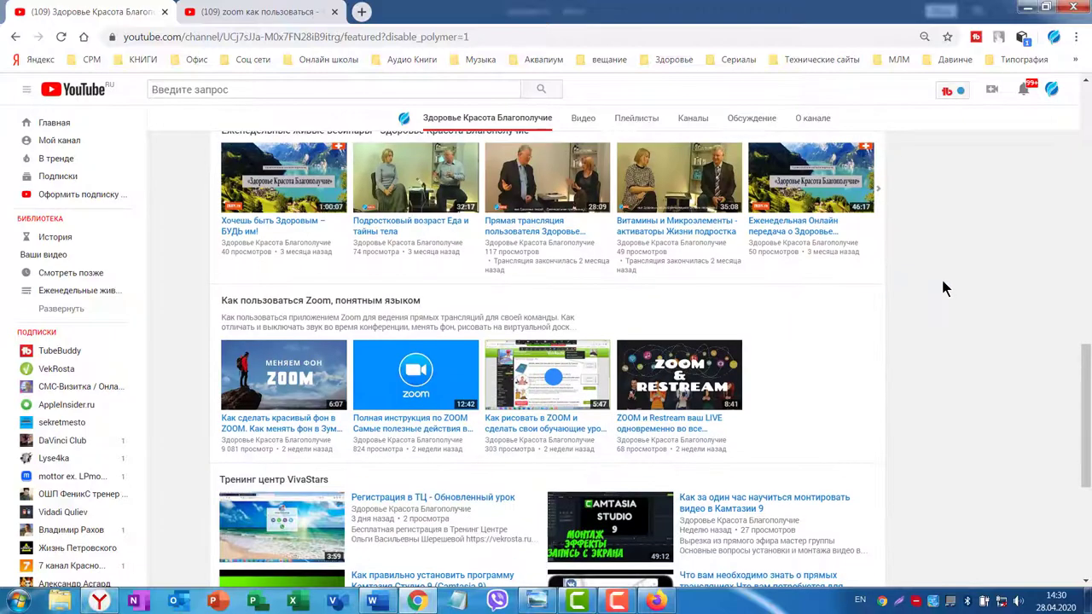
scroll(768, 320, "down", 12)
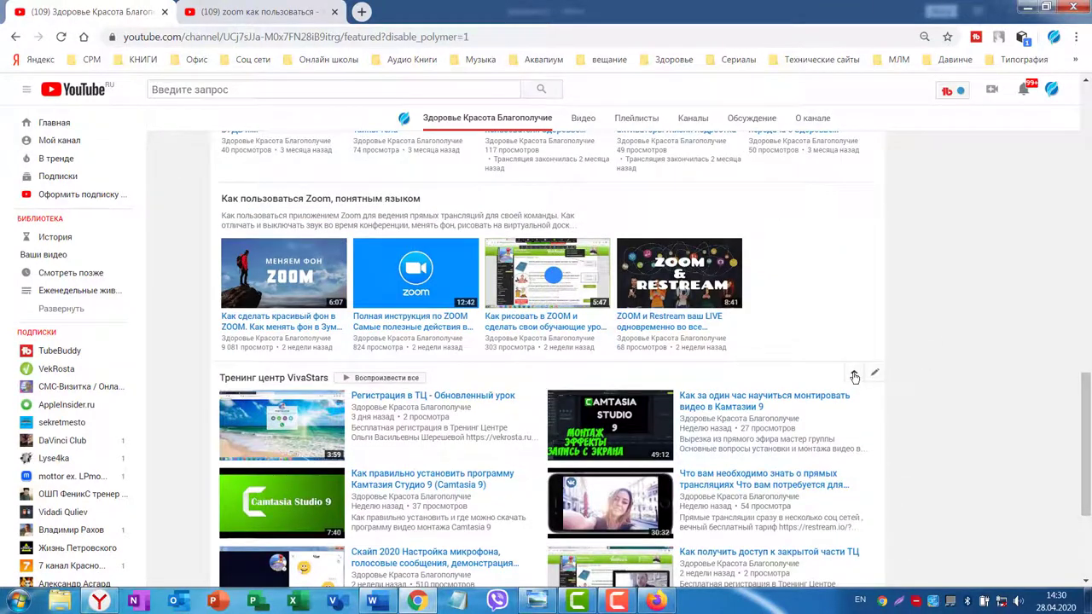
scroll(856, 369, "up", 1)
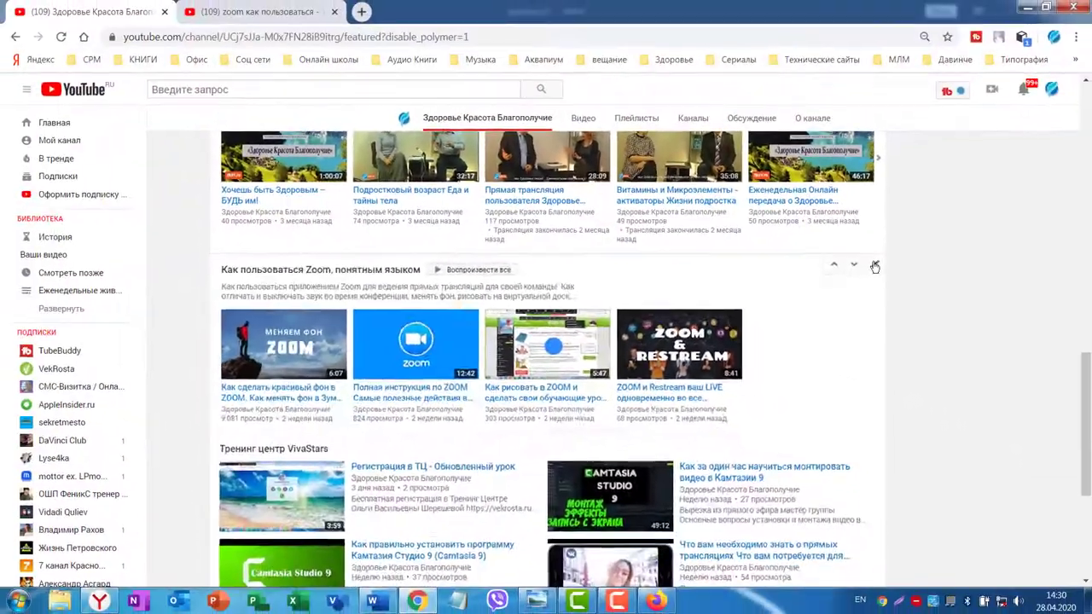
left_click(874, 267)
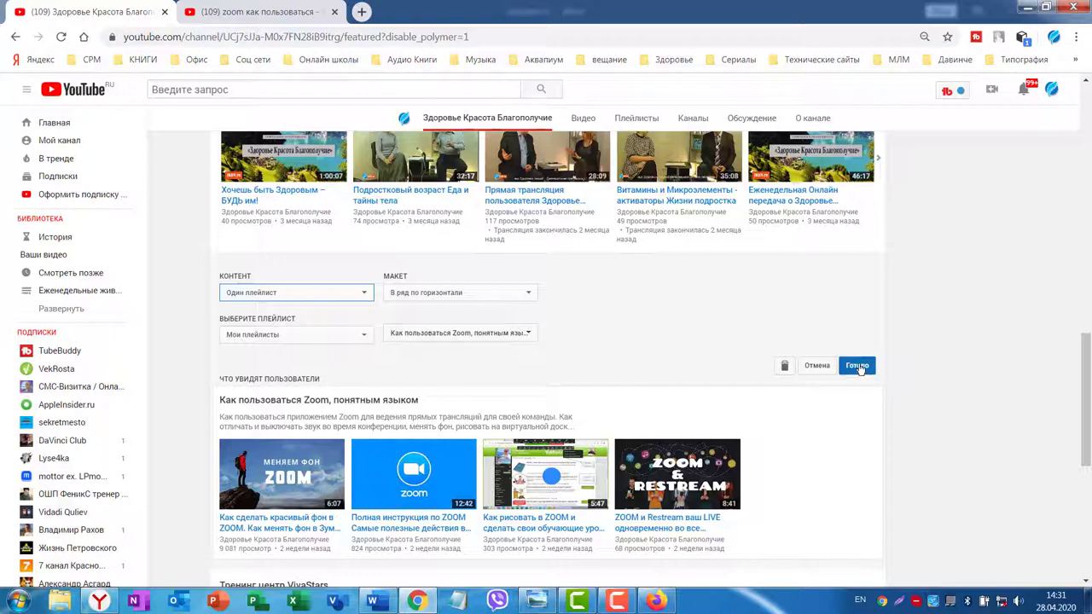
left_click(858, 366)
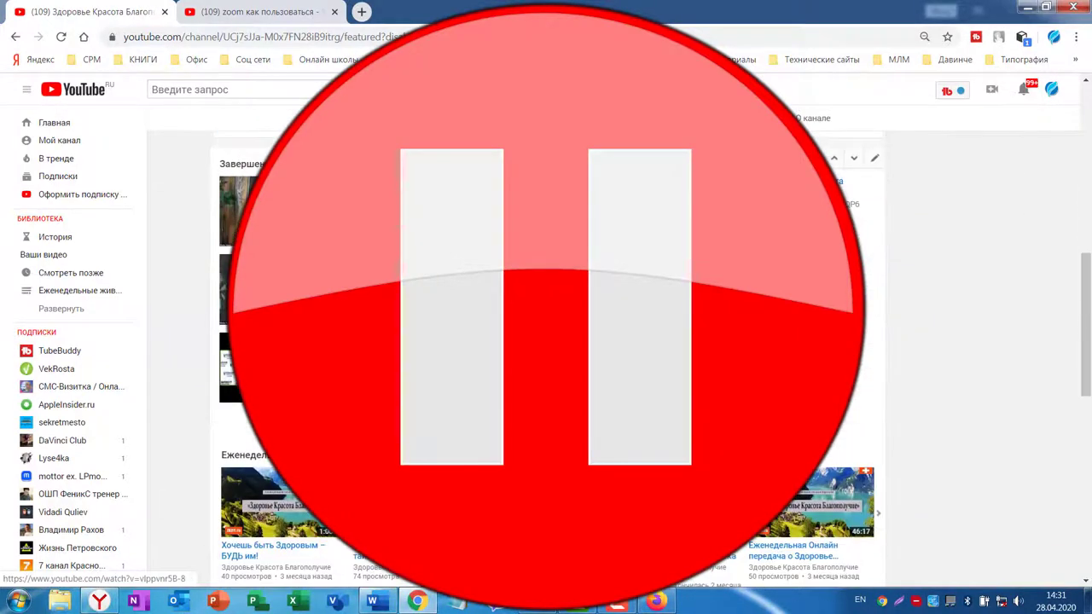
Scroll through the Home tab editor, then switch to the other creator's channel tab.
scroll(546, 341, "down", 6)
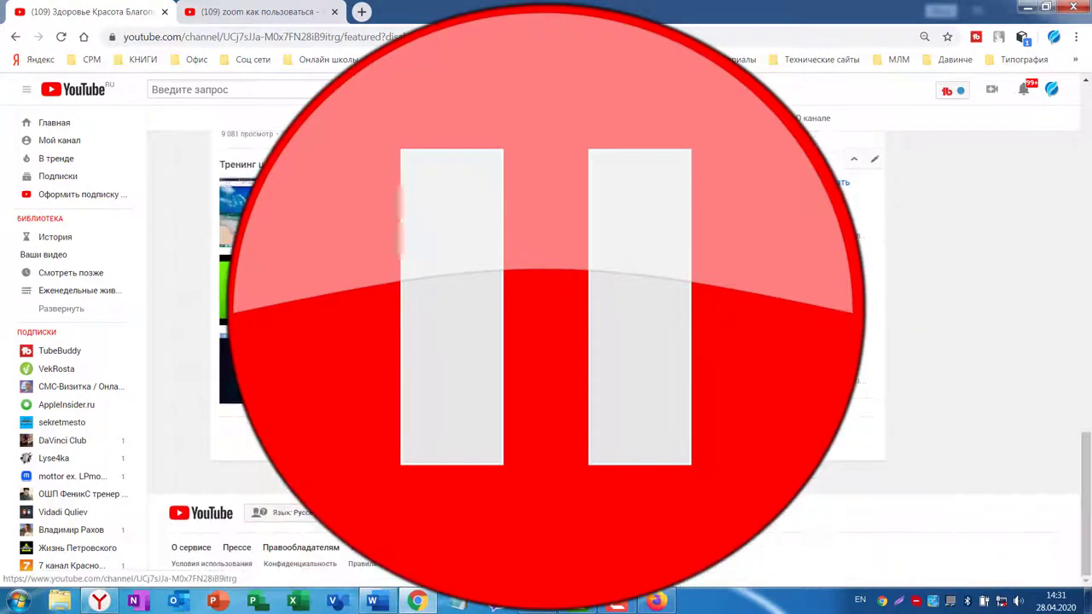
scroll(546, 341, "up", 4)
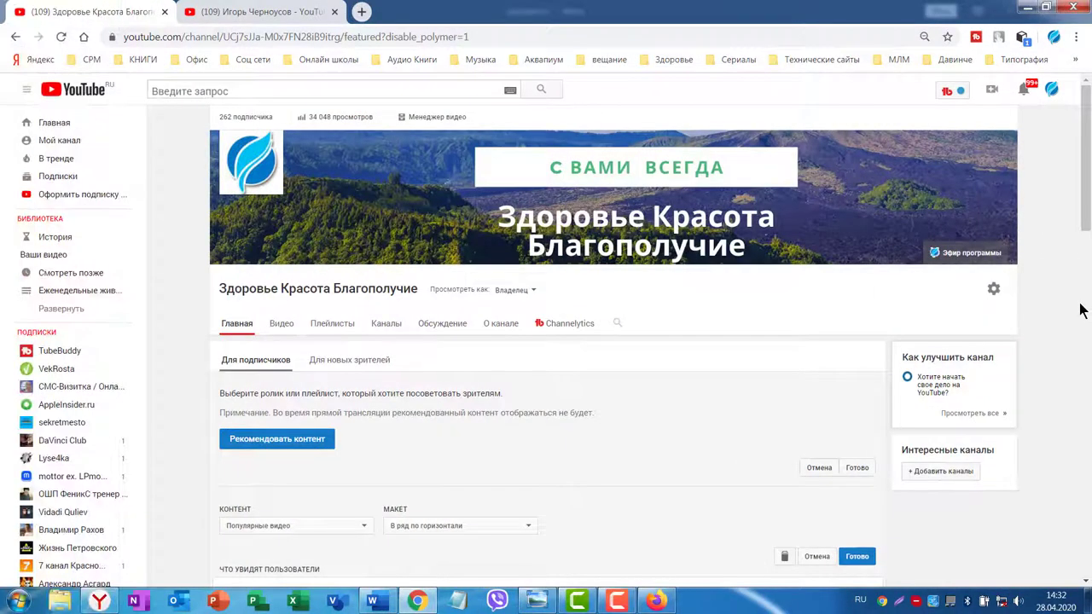
scroll(1079, 311, "down", 3)
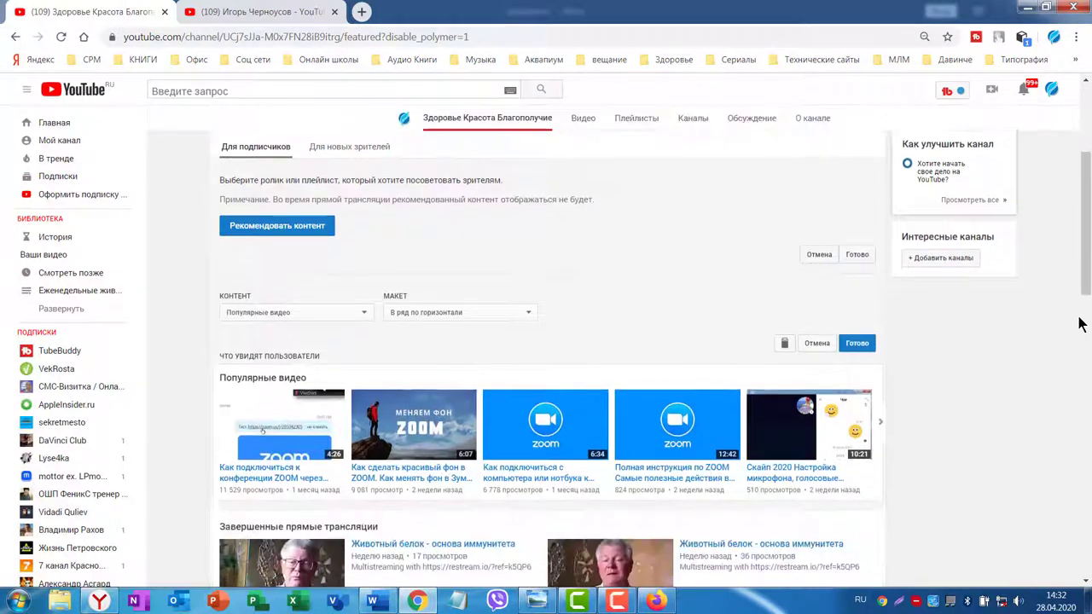
scroll(1080, 320, "down", 2)
scroll(1080, 320, "up", 5)
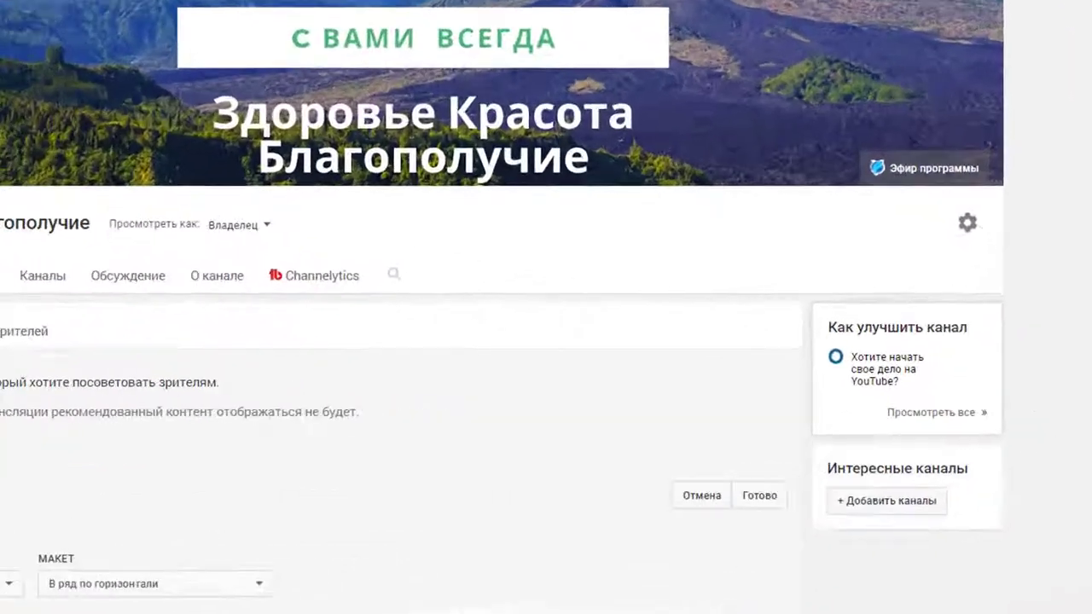
scroll(762, 200, "down", 3)
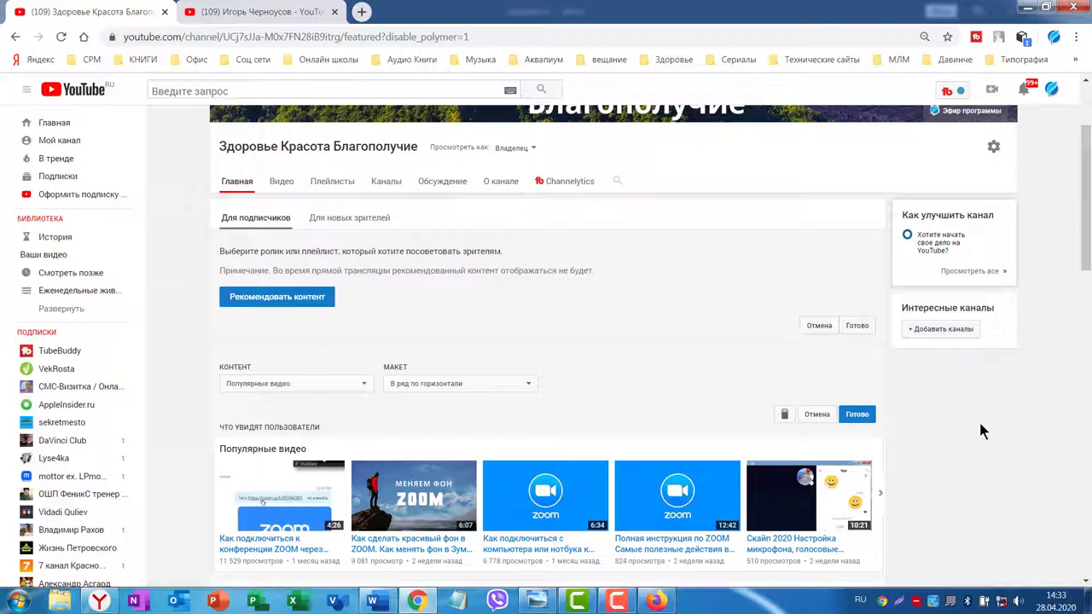
left_click(238, 14)
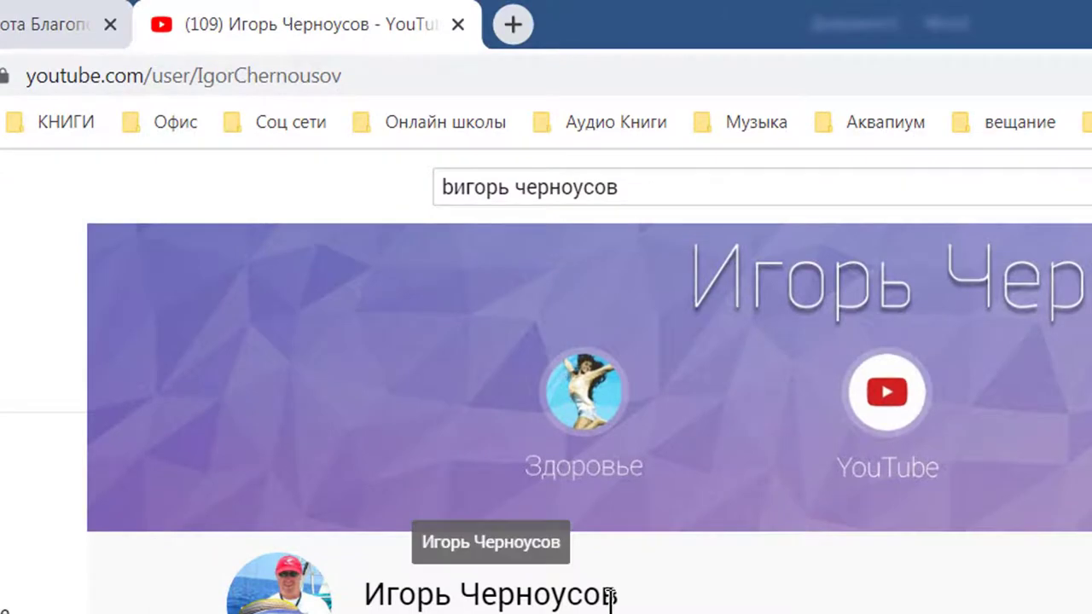
Copy the other creator's channel name, search YouTube for it, and open the channel result.
left_click_drag(614, 588, 365, 589)
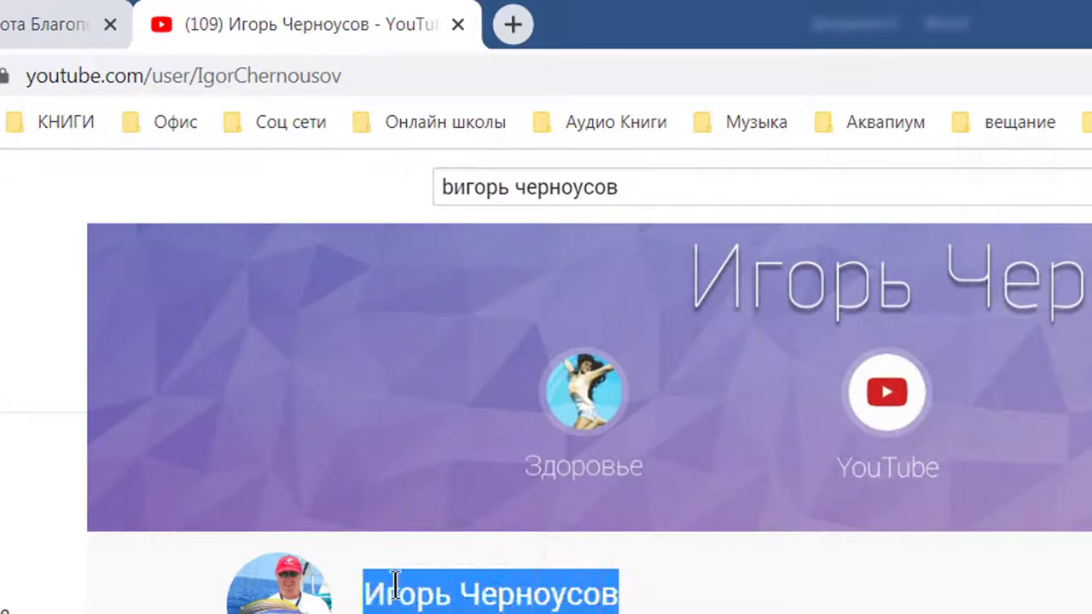
right_click(418, 588)
left_click(444, 607)
left_click(636, 179)
key("ctrl+a")
key("ctrl+v")
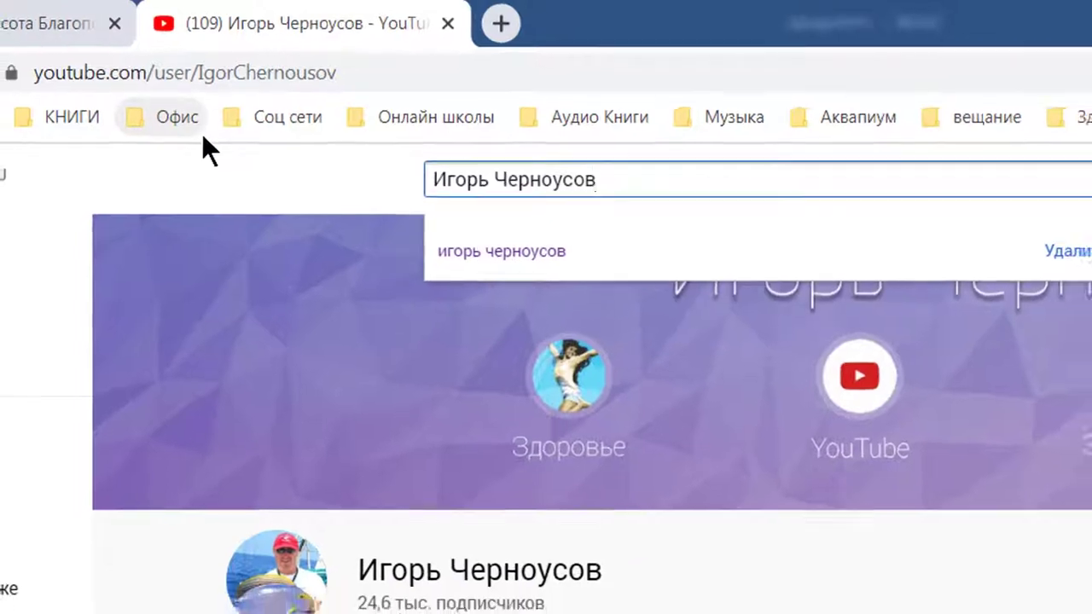
key("Return")
scroll(477, 341, "down", 6)
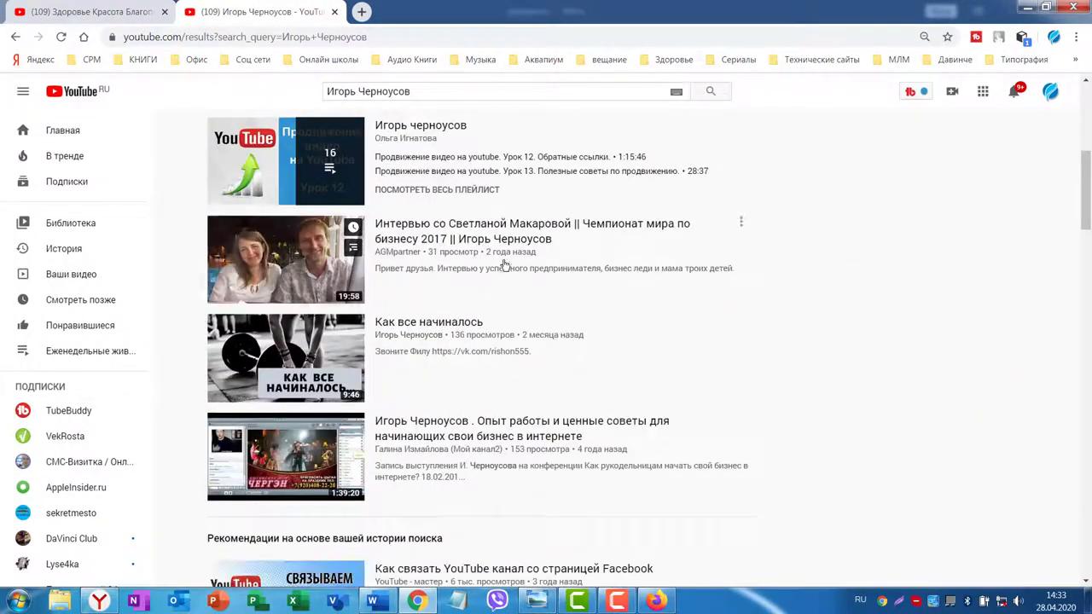
scroll(504, 266, "up", 5)
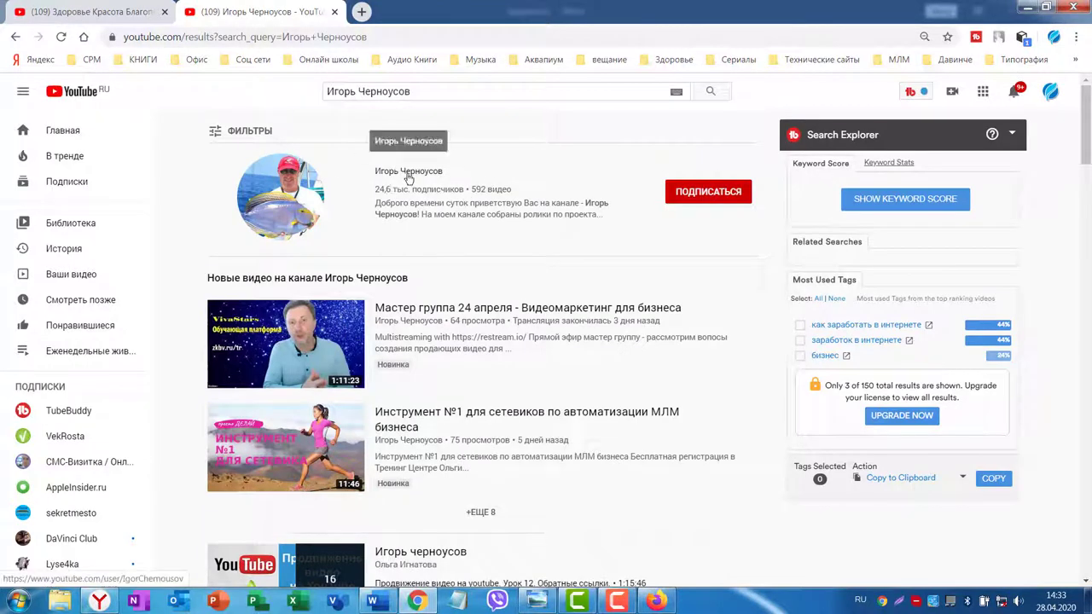
left_click(399, 172)
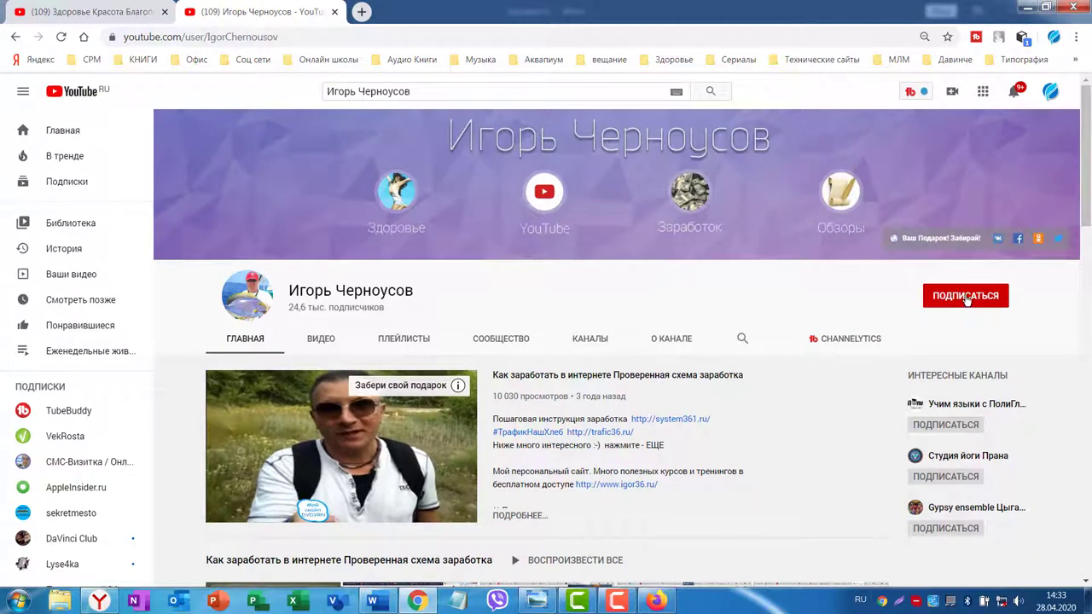
Subscribe to the channel and copy its page URL from the address bar.
left_click(938, 295)
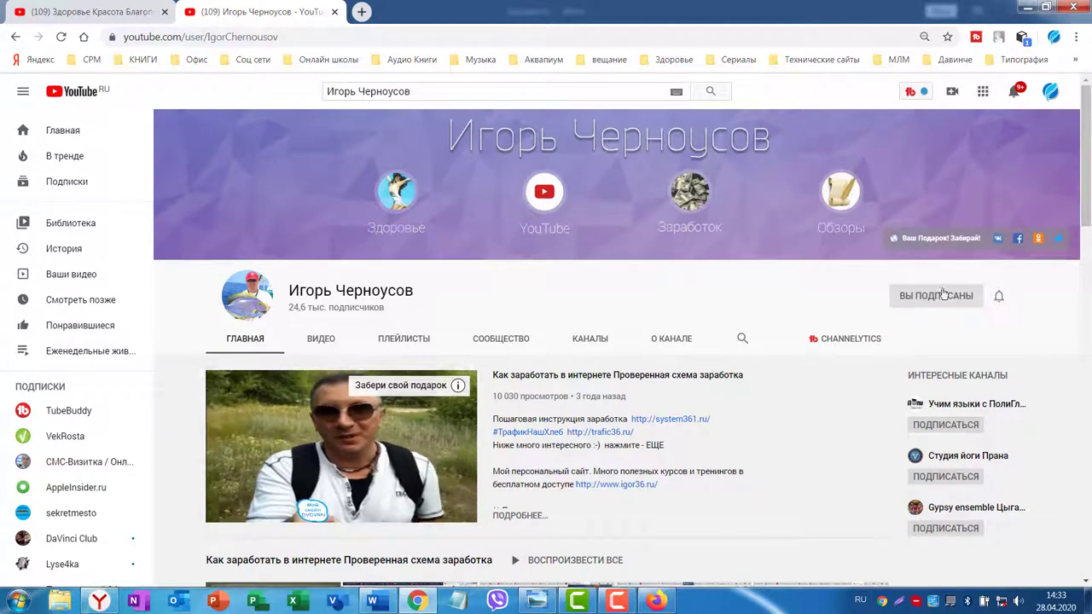
left_click(282, 37)
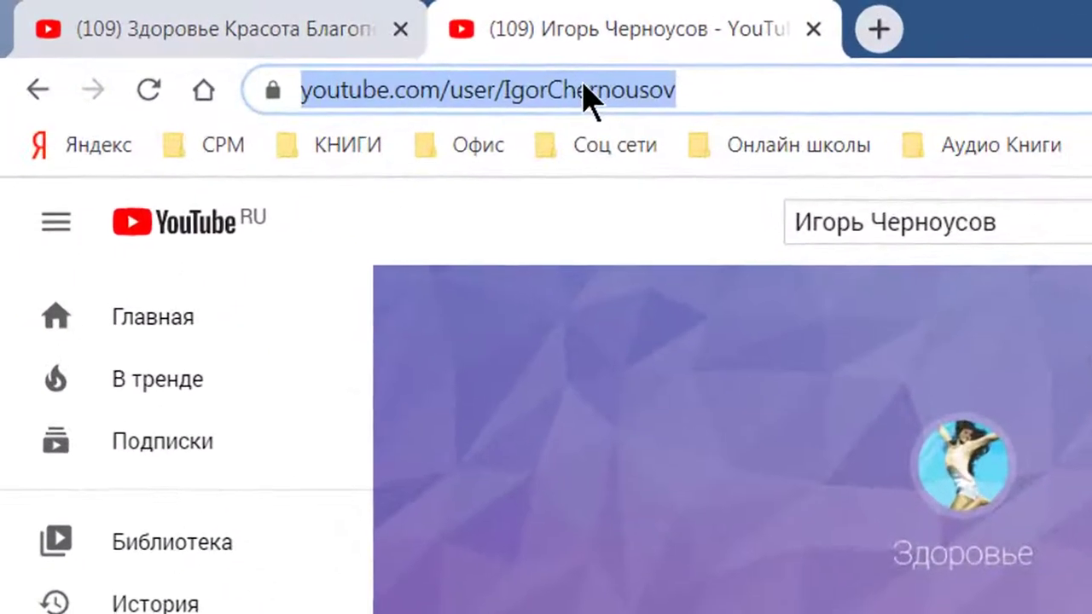
right_click(240, 35)
left_click(234, 30)
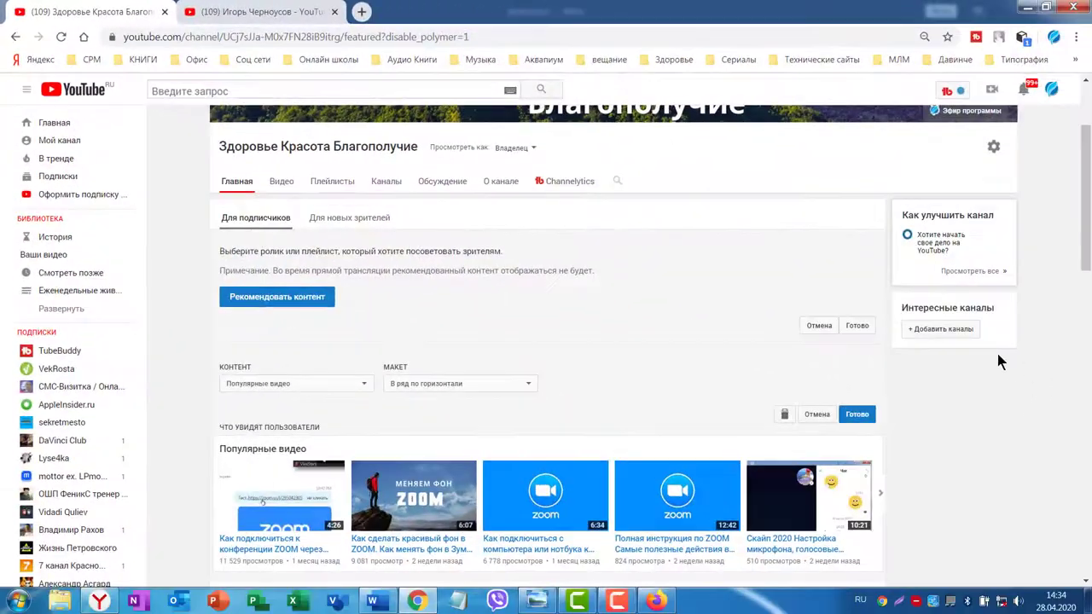
Paste the copied channel URL into Интересные каналы, add the channel, and save with Готово.
left_click(928, 330)
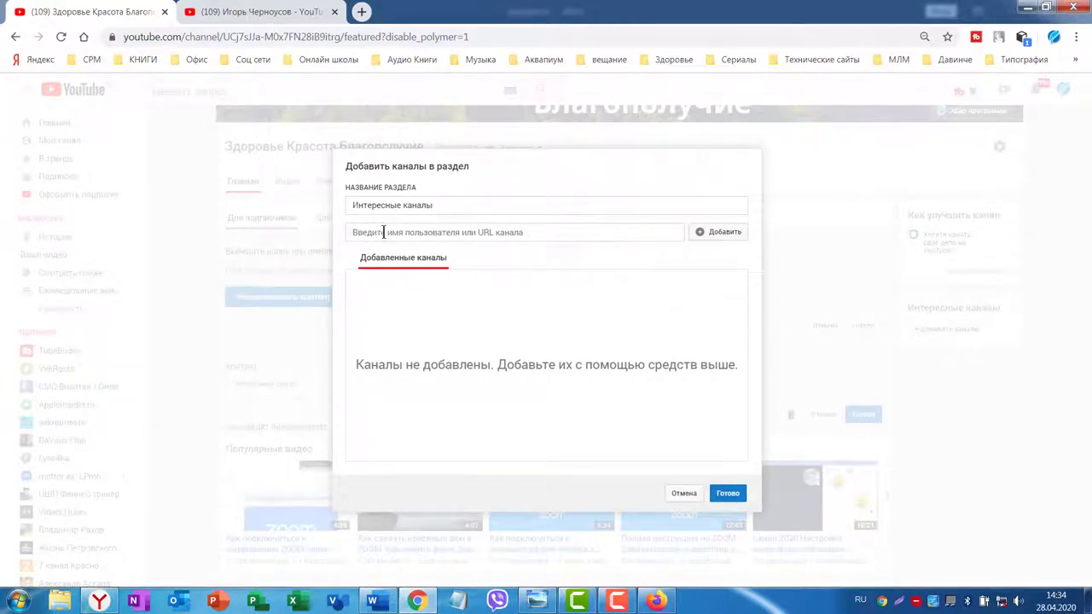
left_click(359, 235)
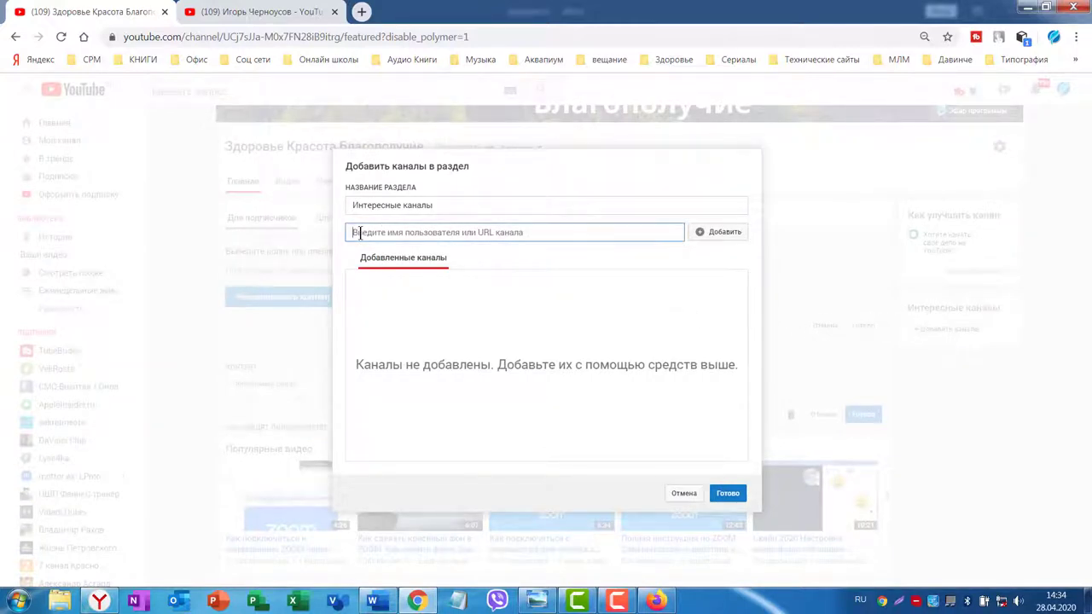
key("ctrl+v")
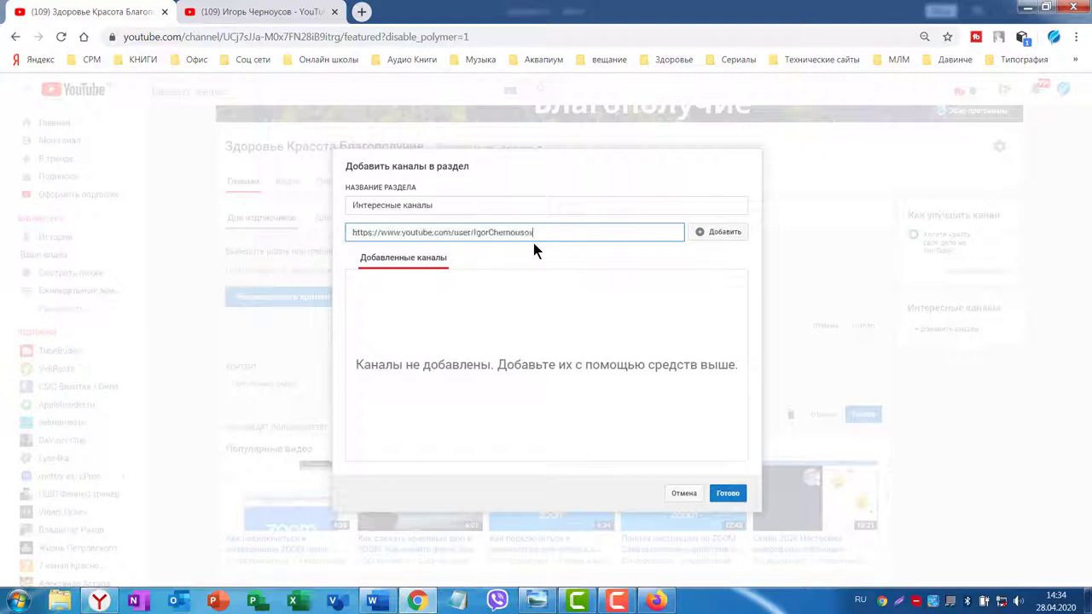
left_click(724, 236)
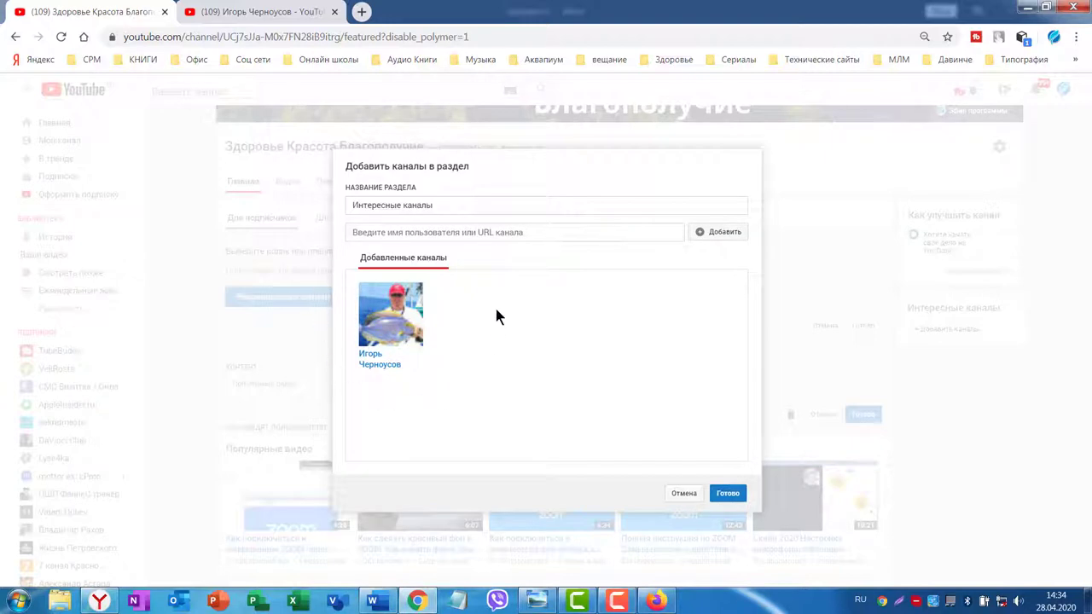
left_click(726, 493)
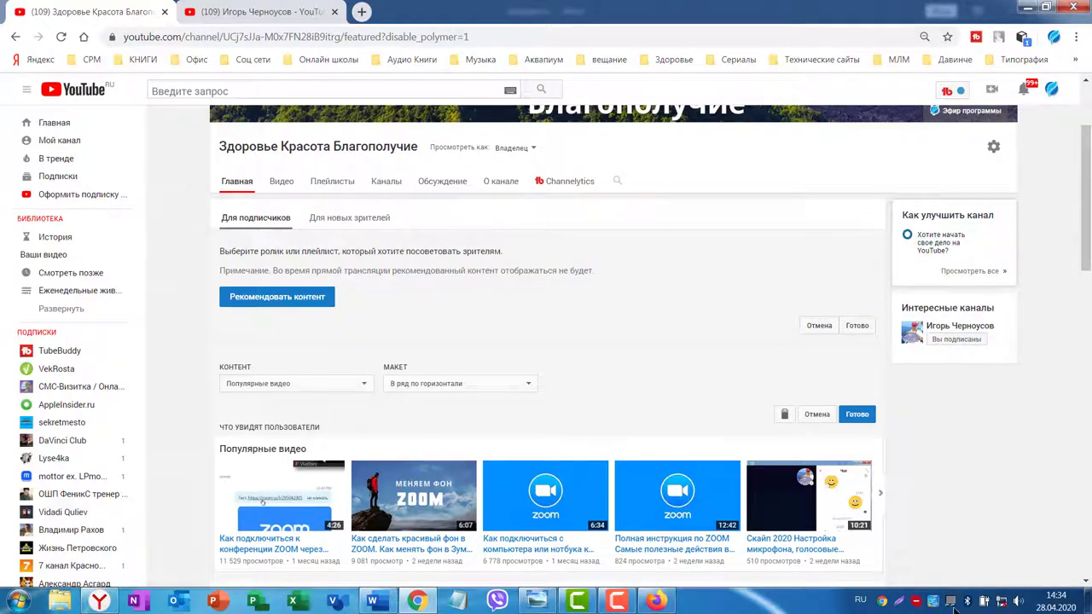
Scroll through the Home page to check the playlist rows and the Интересные каналы sidebar.
scroll(757, 334, "up", 2)
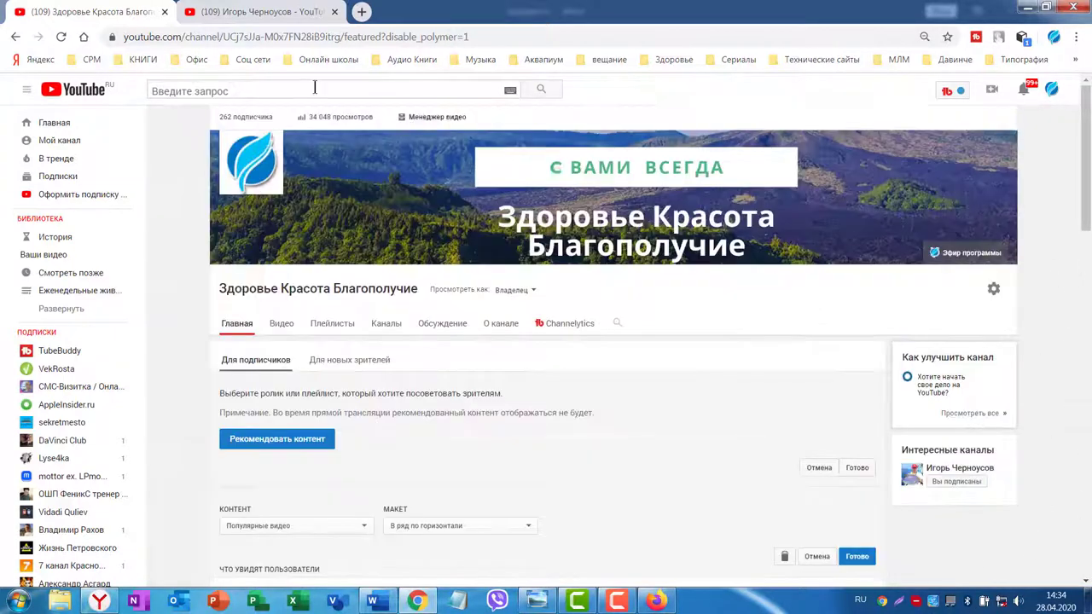
scroll(1030, 341, "down", 8)
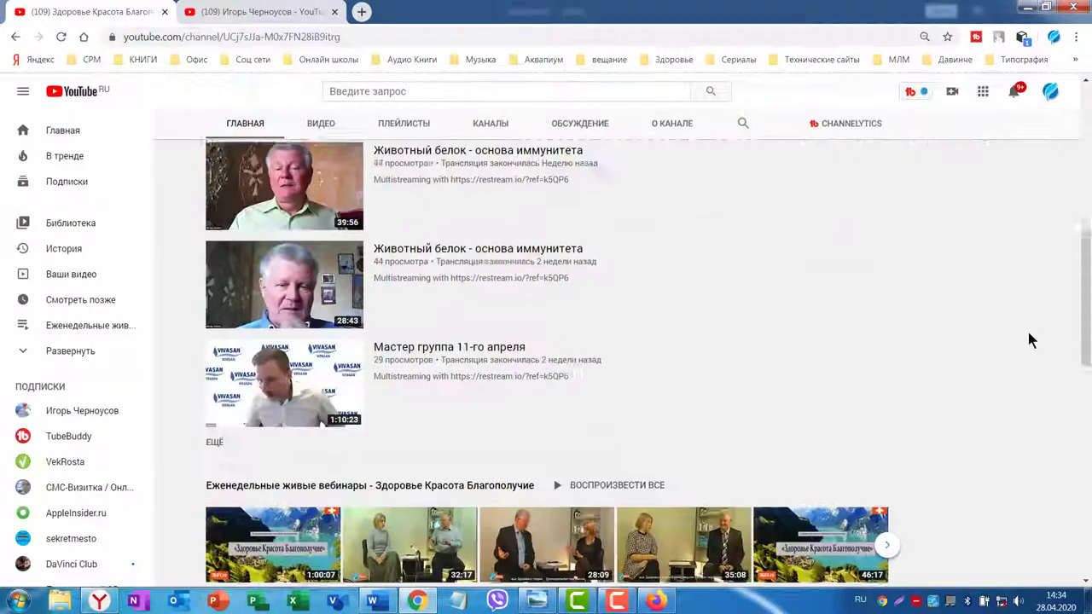
scroll(1027, 332, "down", 10)
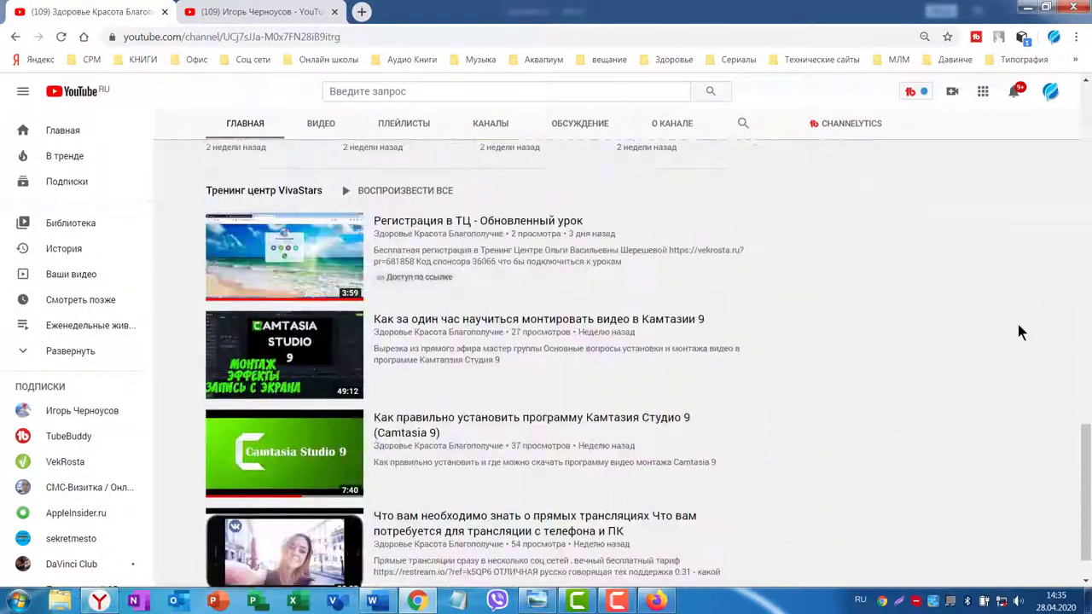
scroll(1019, 328, "down", 1)
scroll(951, 341, "up", 10)
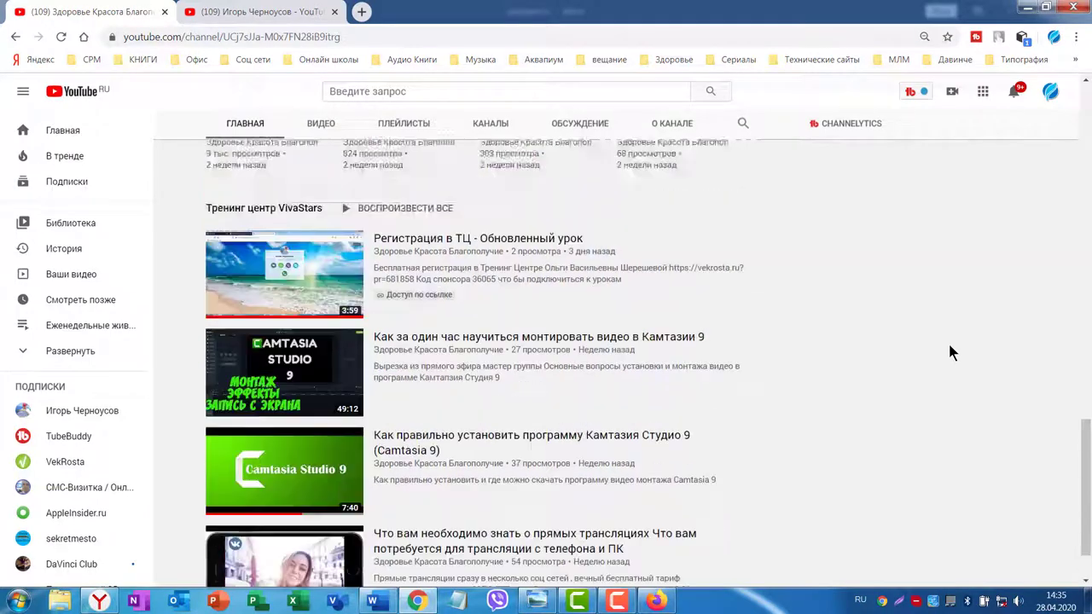
scroll(953, 349, "up", 5)
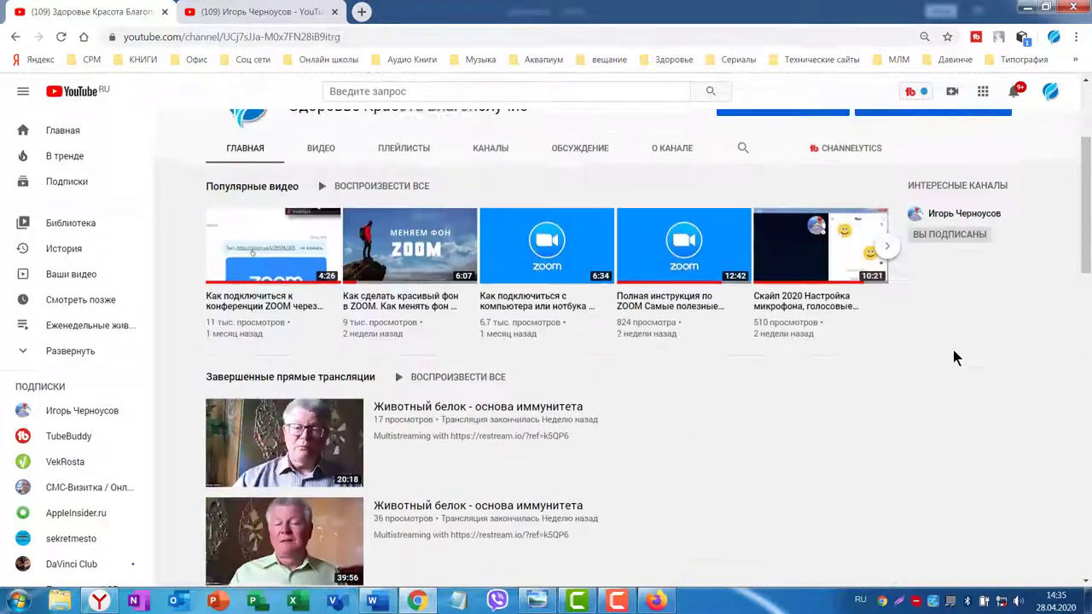
scroll(978, 413, "down", 8)
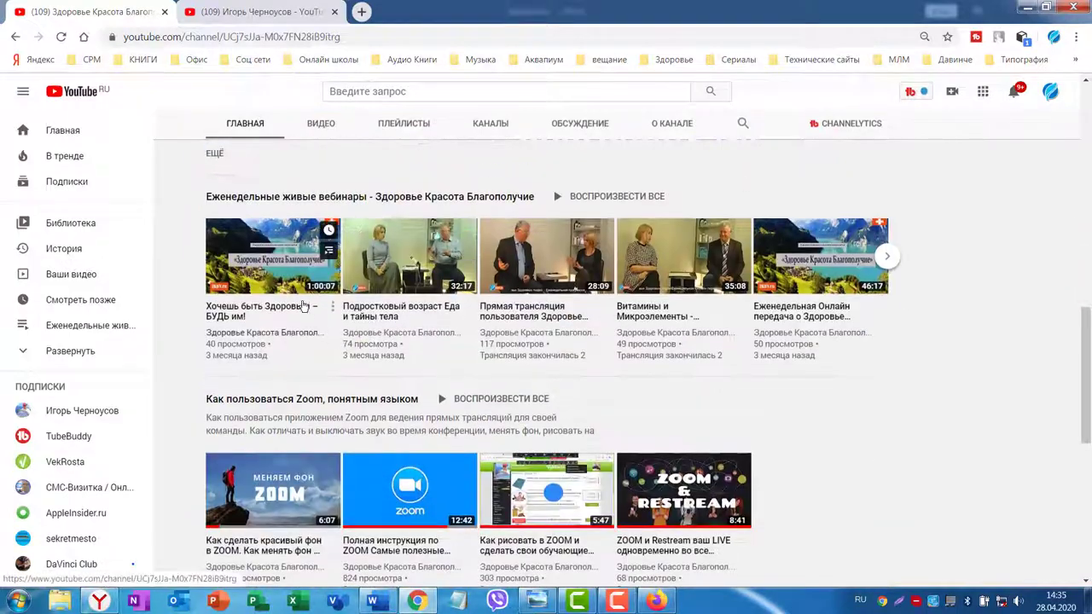
scroll(511, 342, "down", 7)
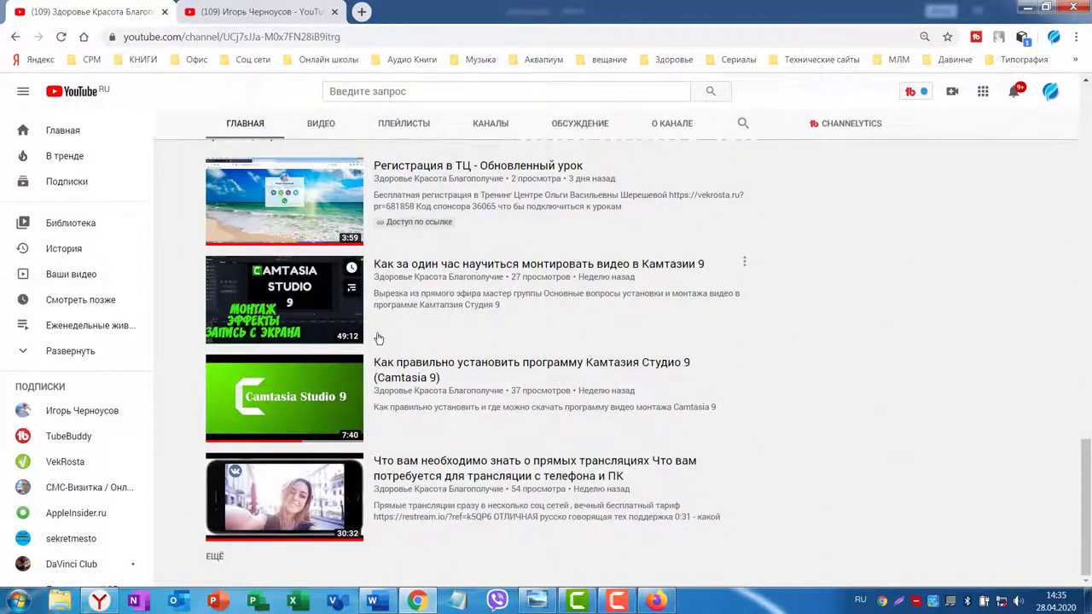
scroll(938, 322, "up", 15)
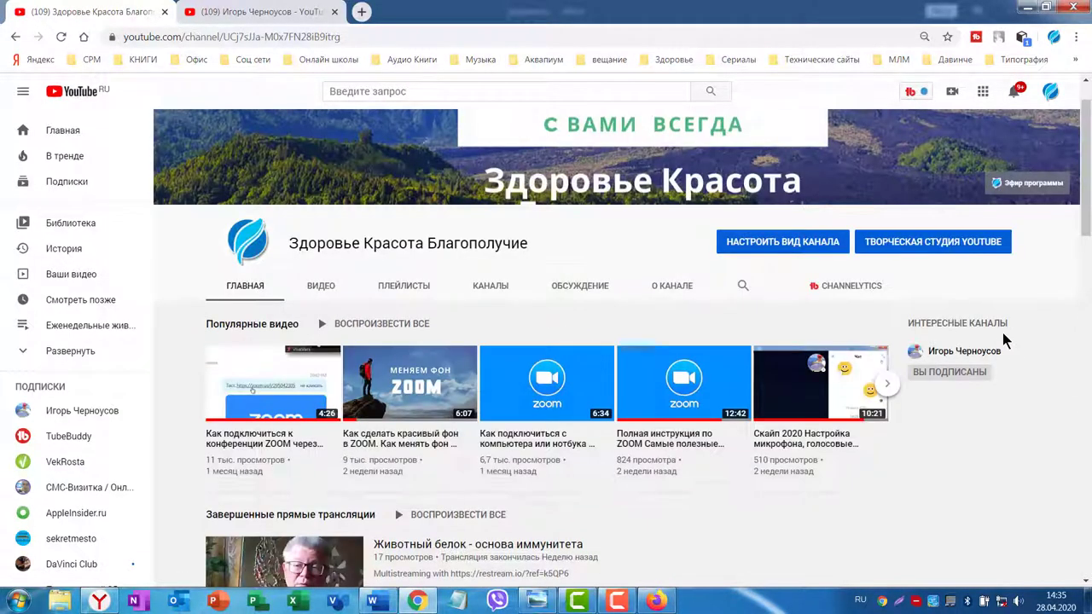
scroll(997, 333, "up", 1)
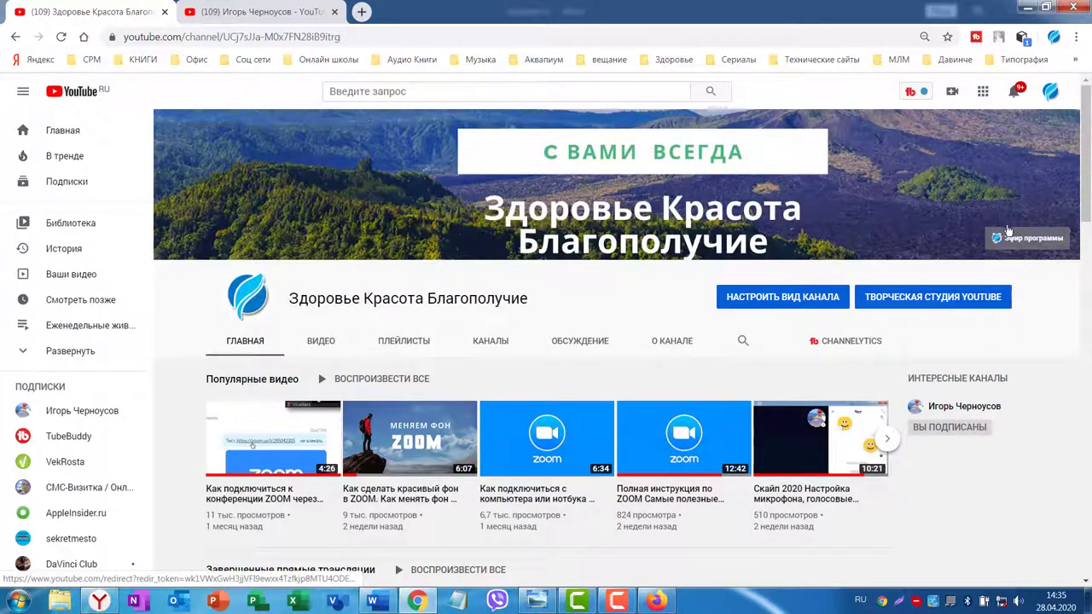